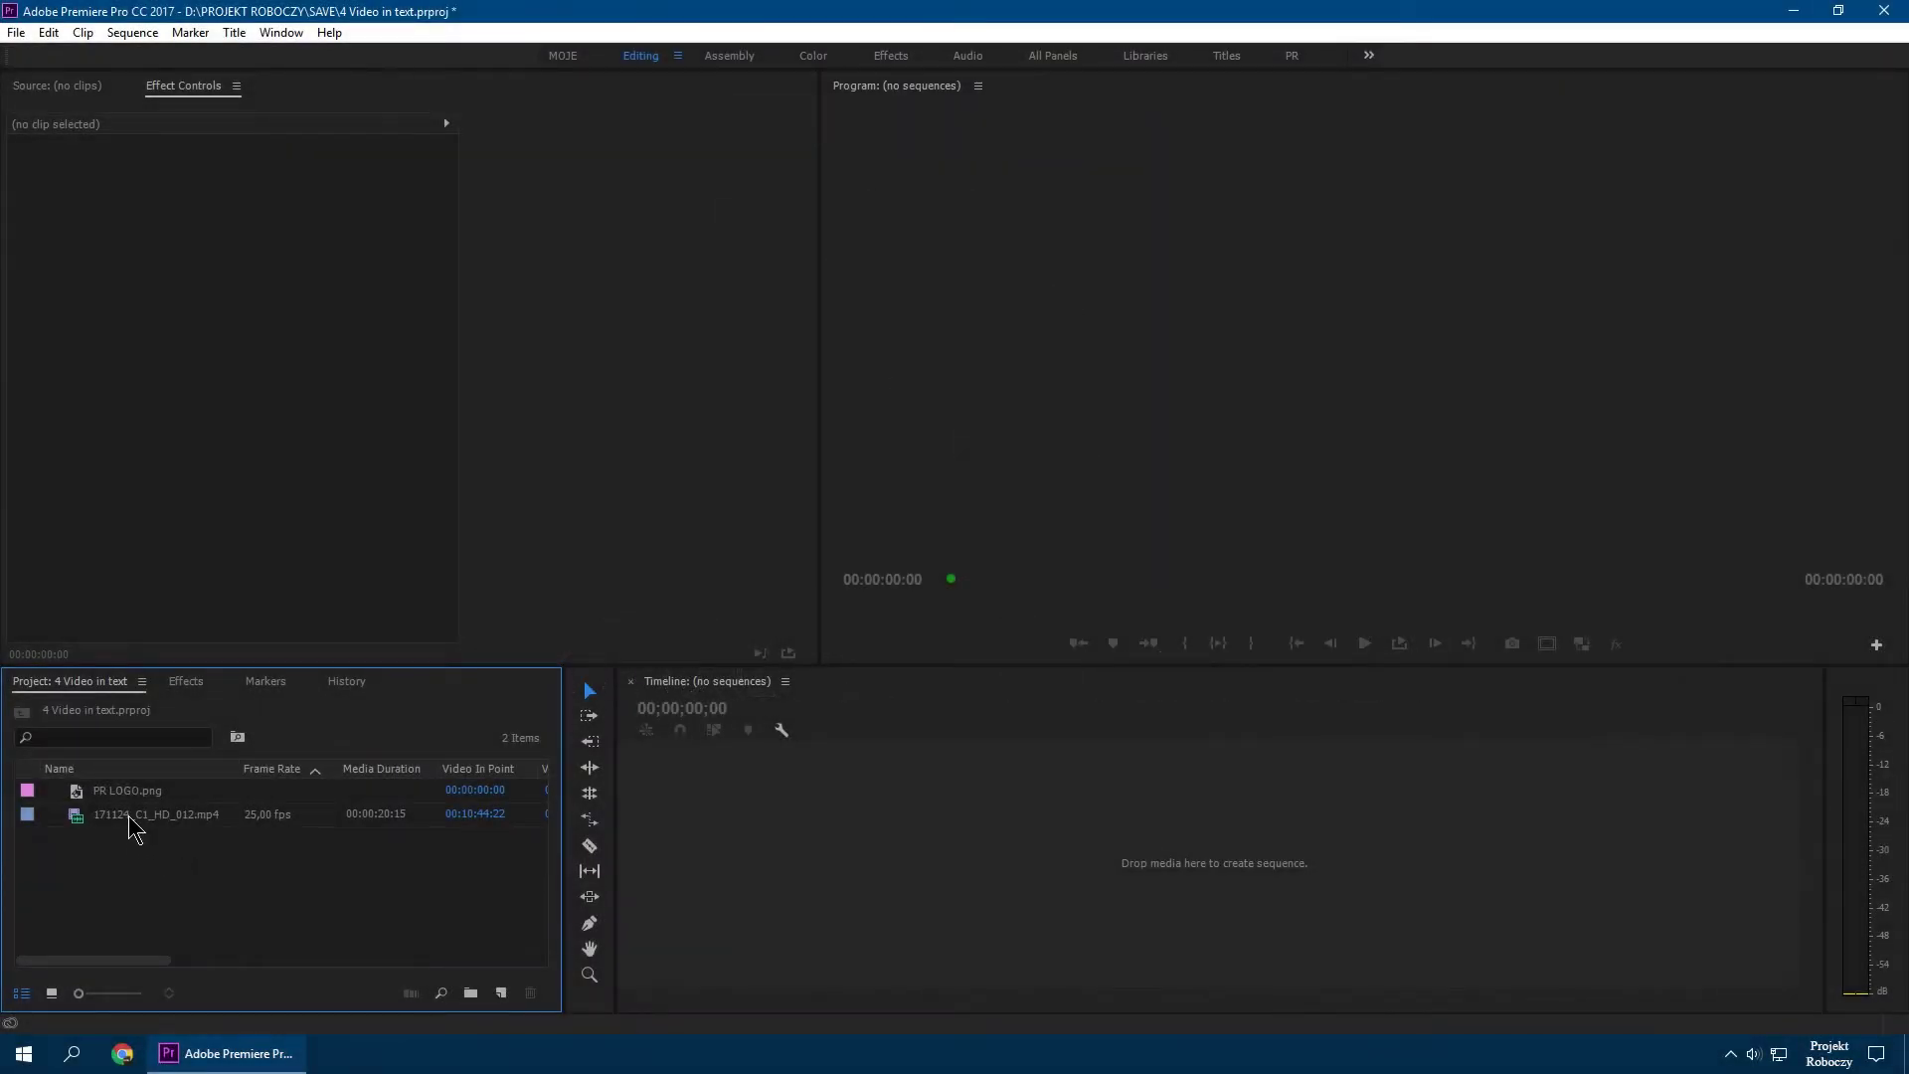
Create a sequence named 171124_C1_HD_012 from the rice-field clip 171124_C1_HD_012.mp4
{"action": "left_click_drag", "start_coordinate": [129, 819], "coordinate": [223, 850]}
{"action": "left_click_drag", "start_coordinate": [789, 913], "coordinate": [788, 915]}
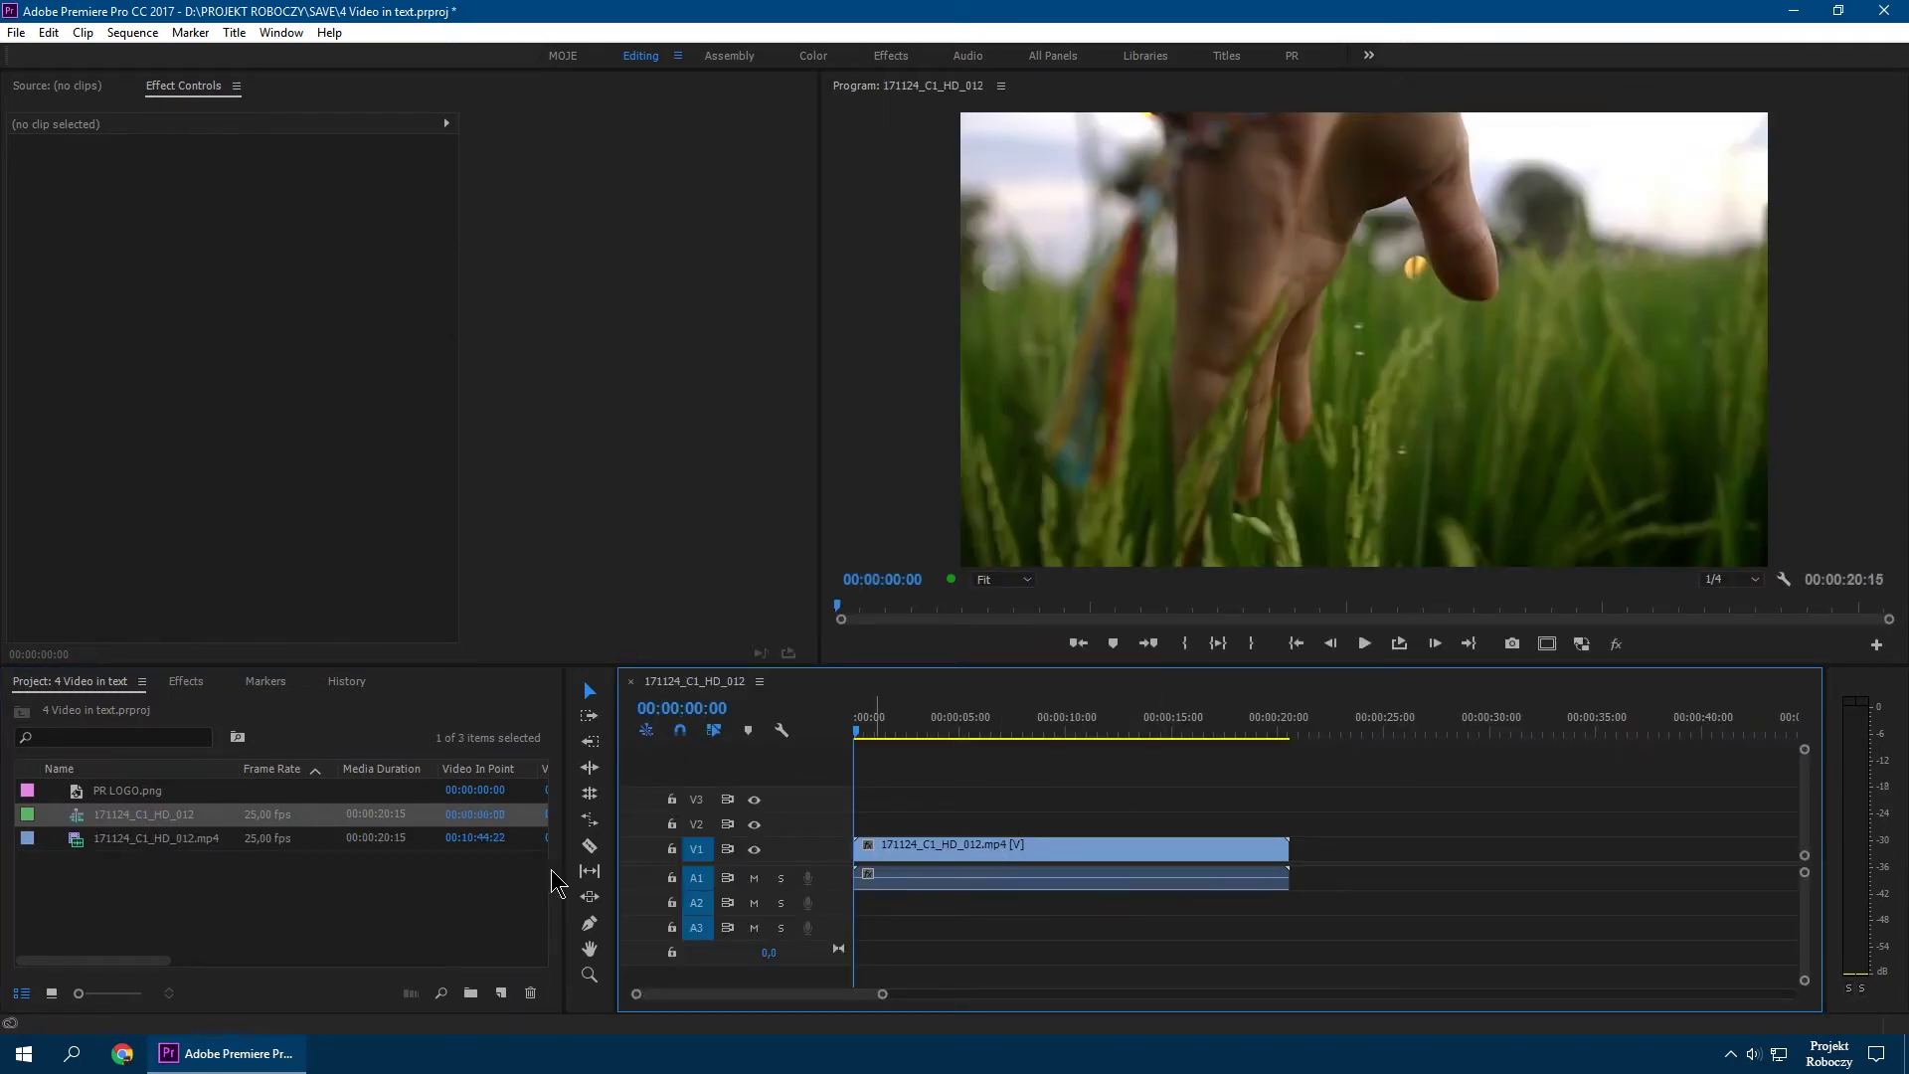
Create a new 1920×1080, 25 fps title from the Project panel's New Item menu
{"action": "right_click", "coordinate": [202, 898]}
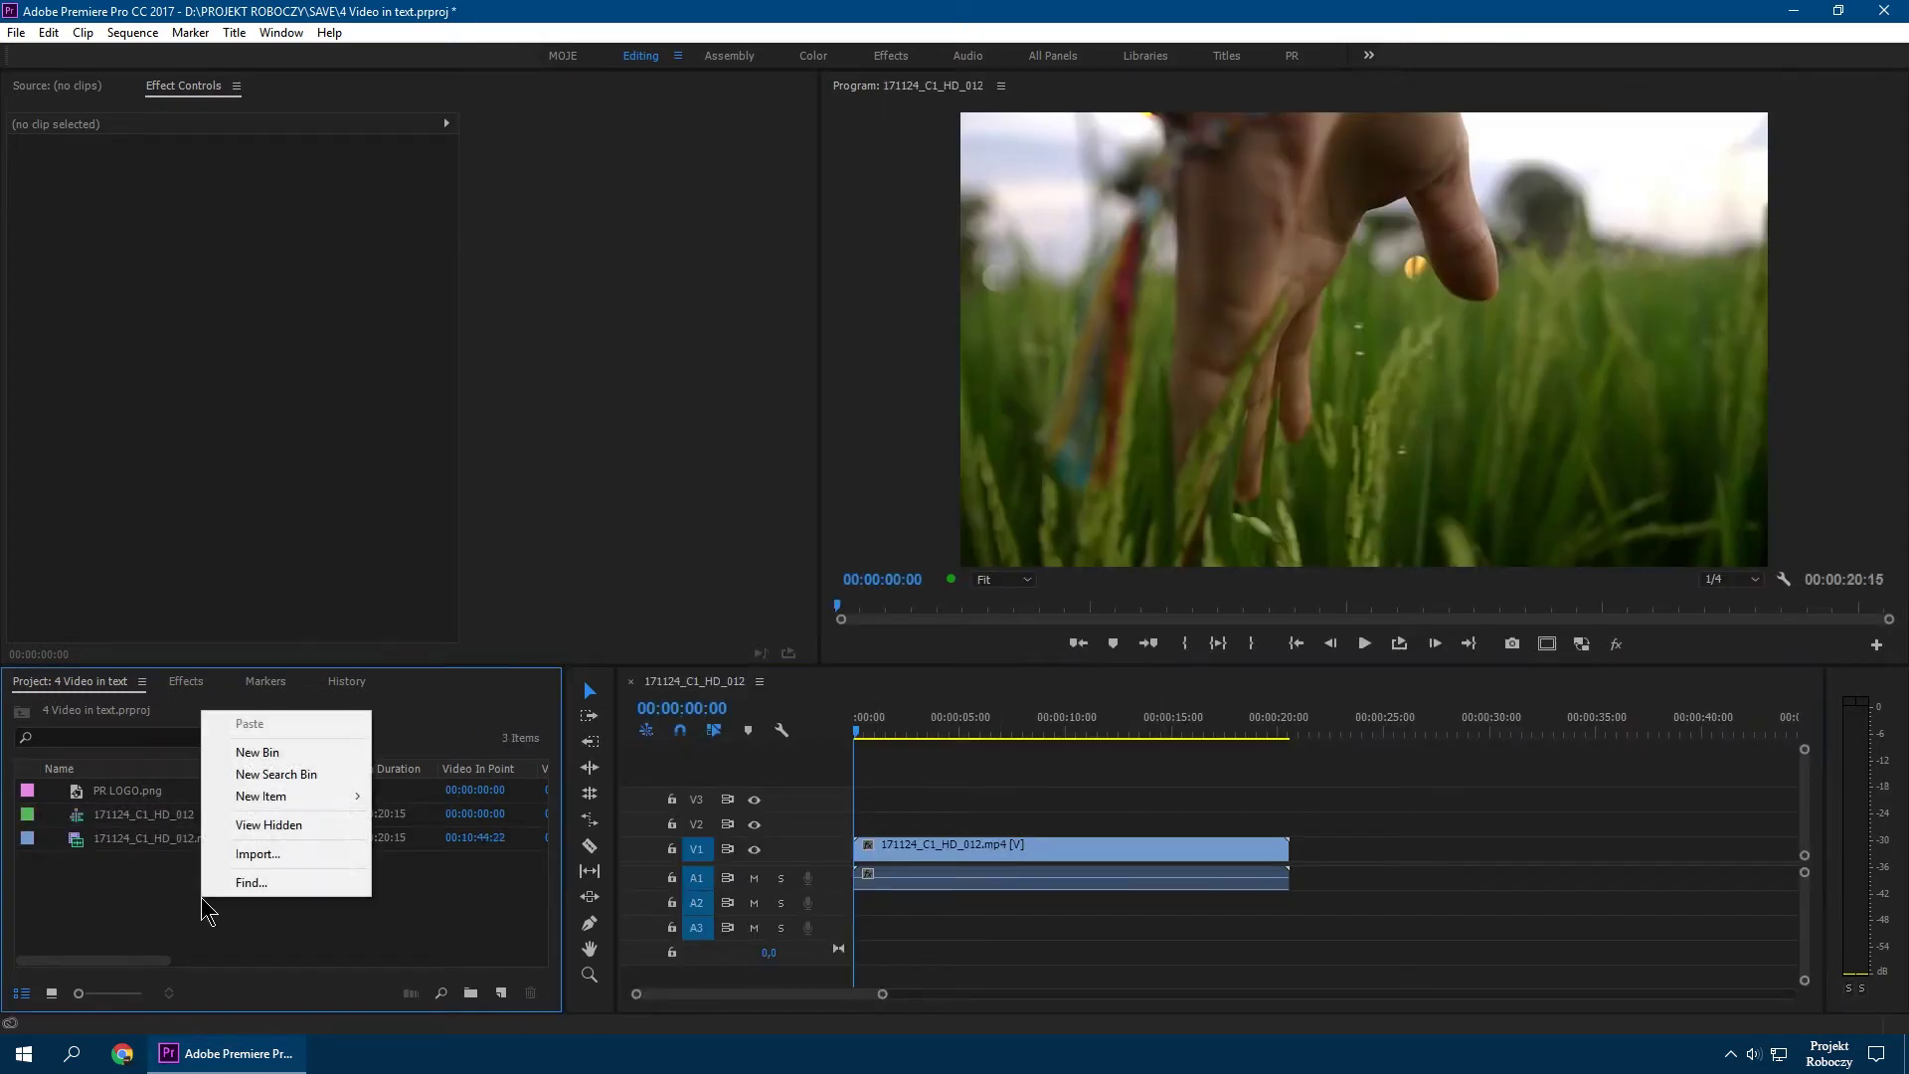
{"action": "mouse_move", "coordinate": [312, 791]}
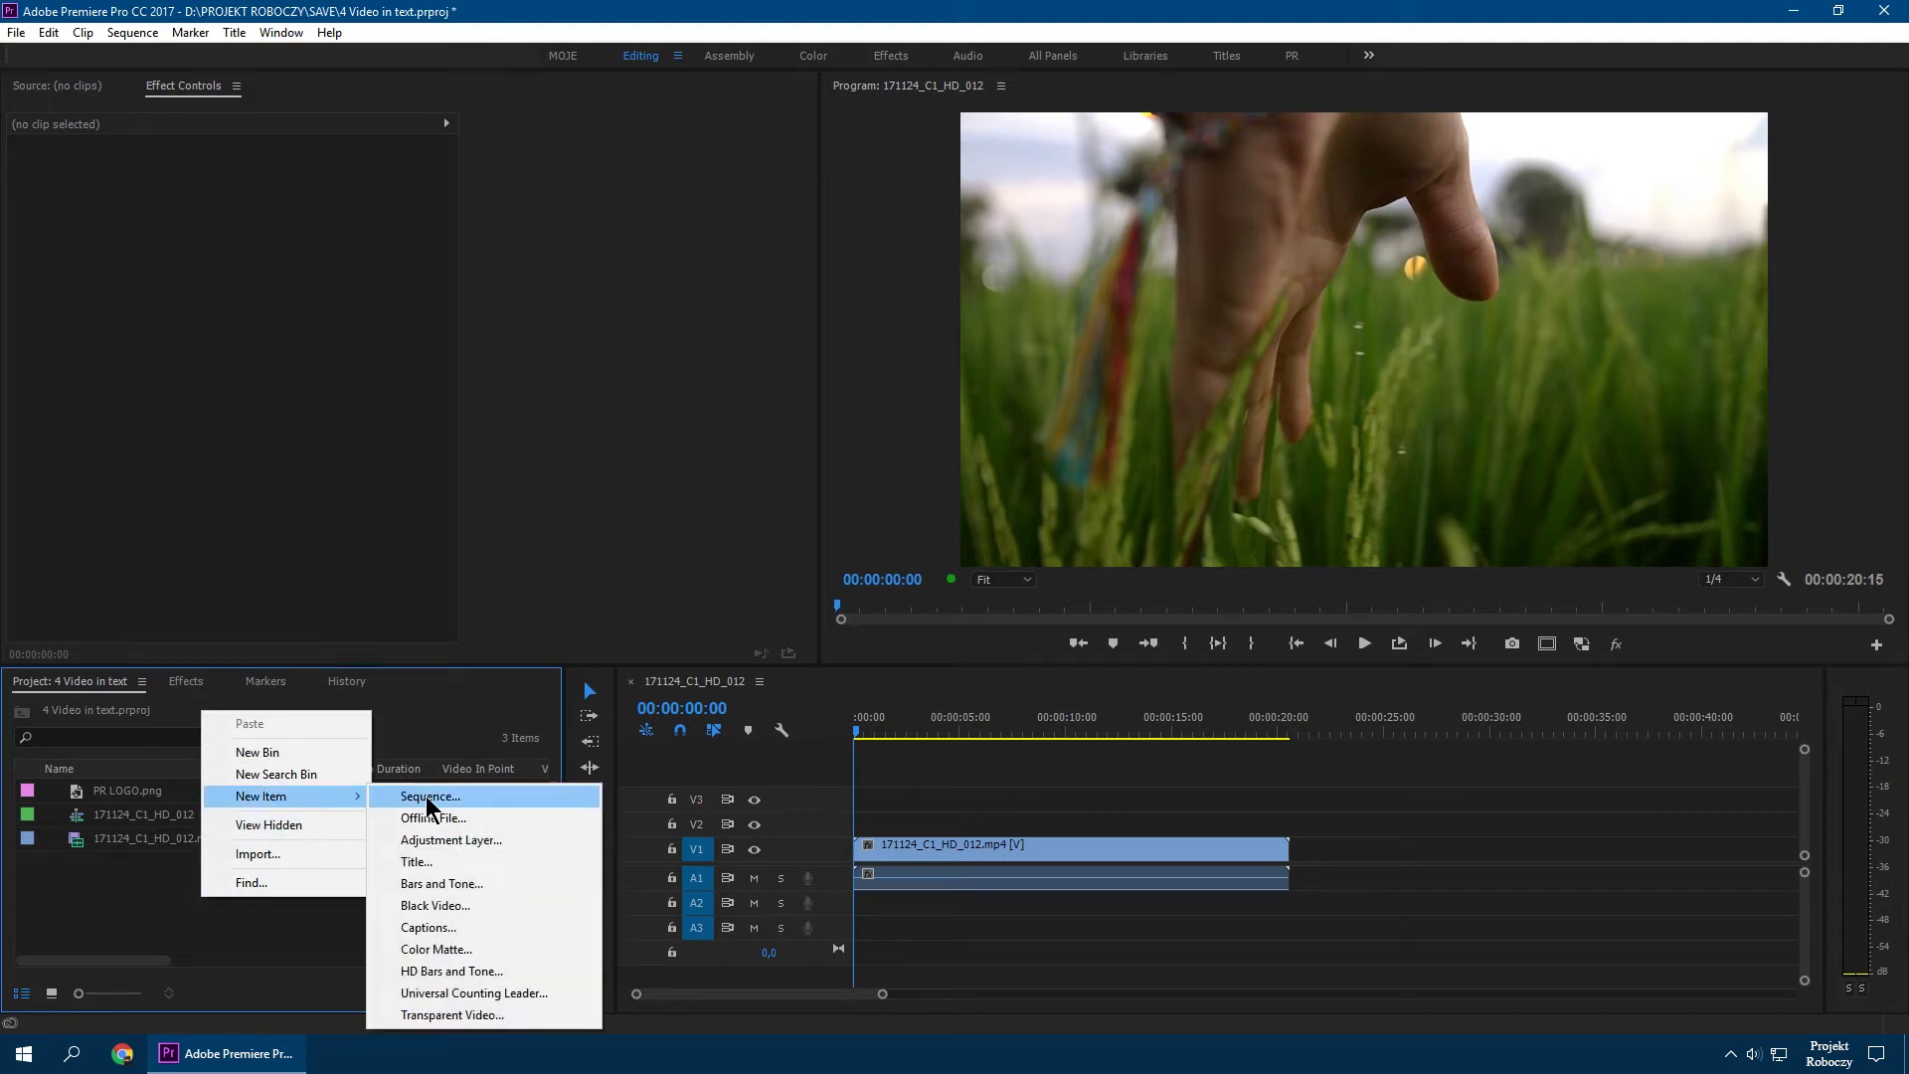
{"action": "left_click", "coordinate": [430, 868]}
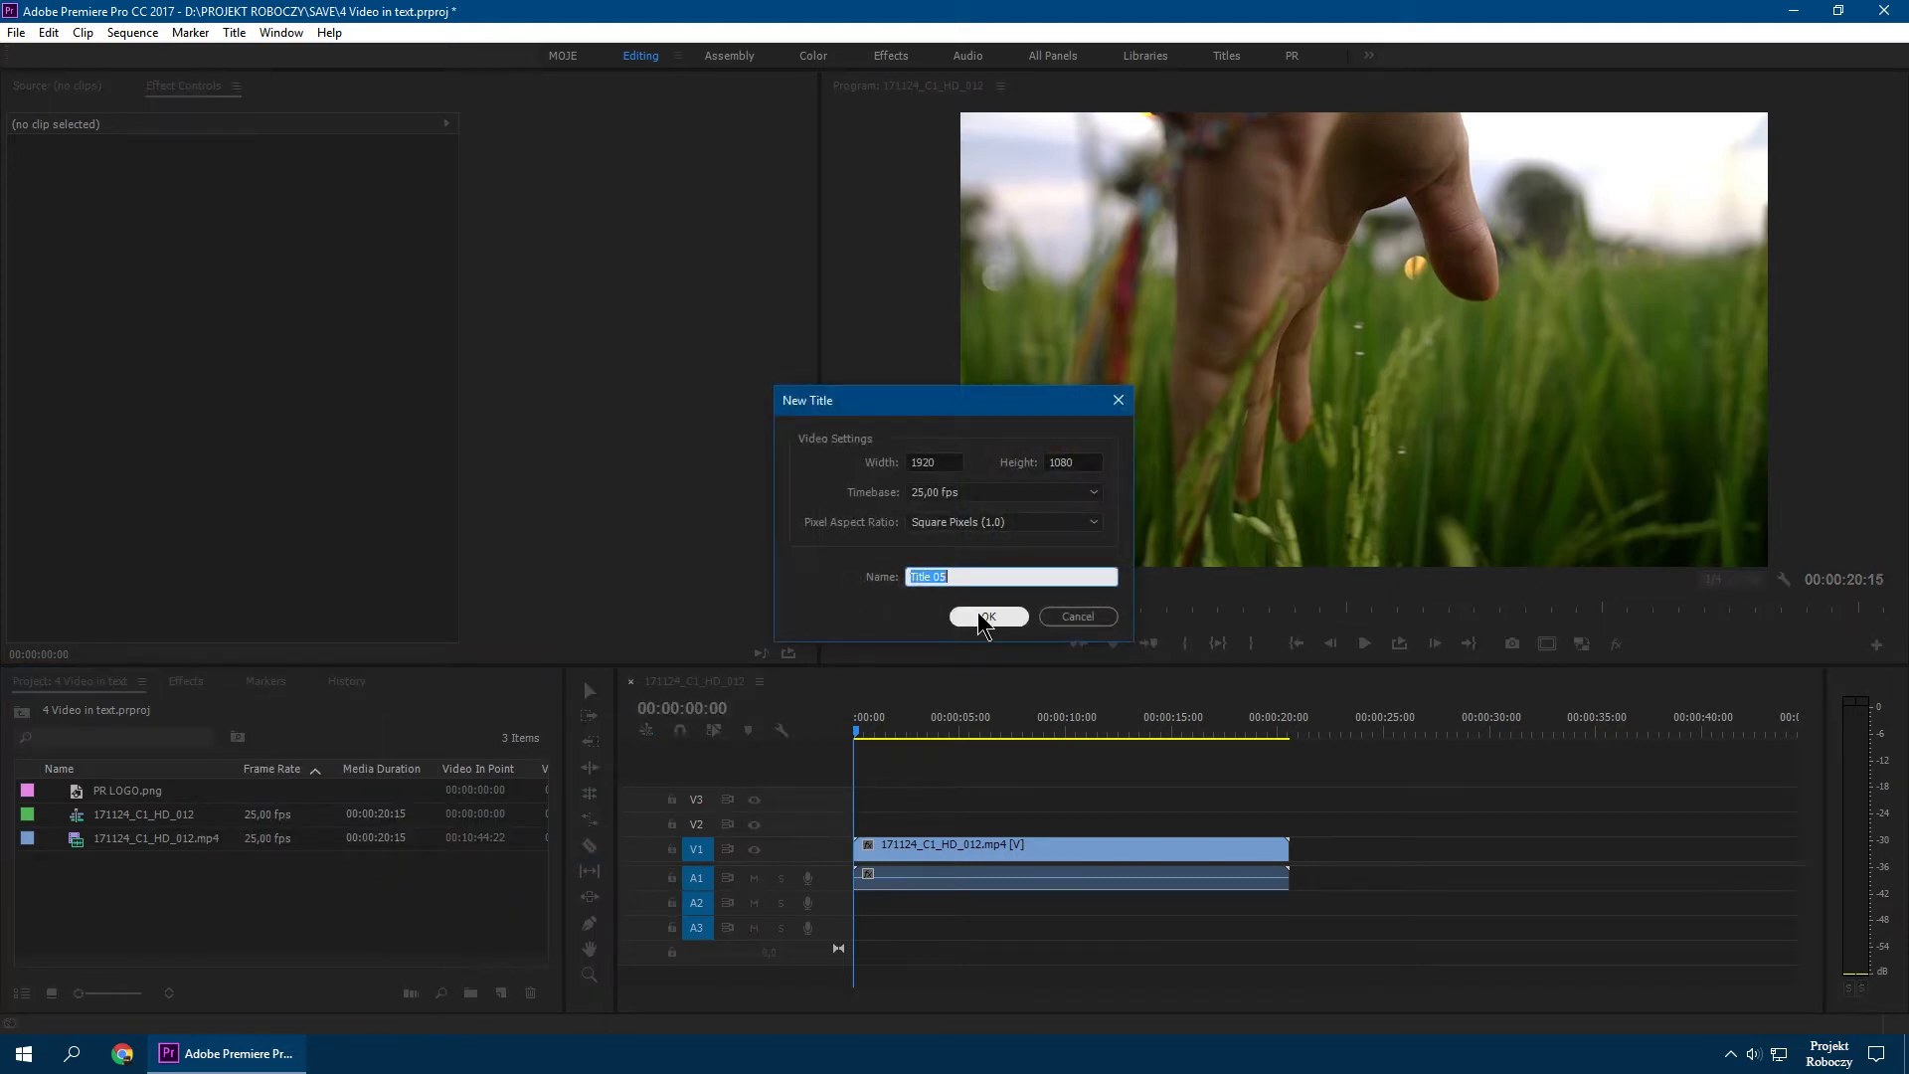
{"action": "left_click", "coordinate": [987, 615]}
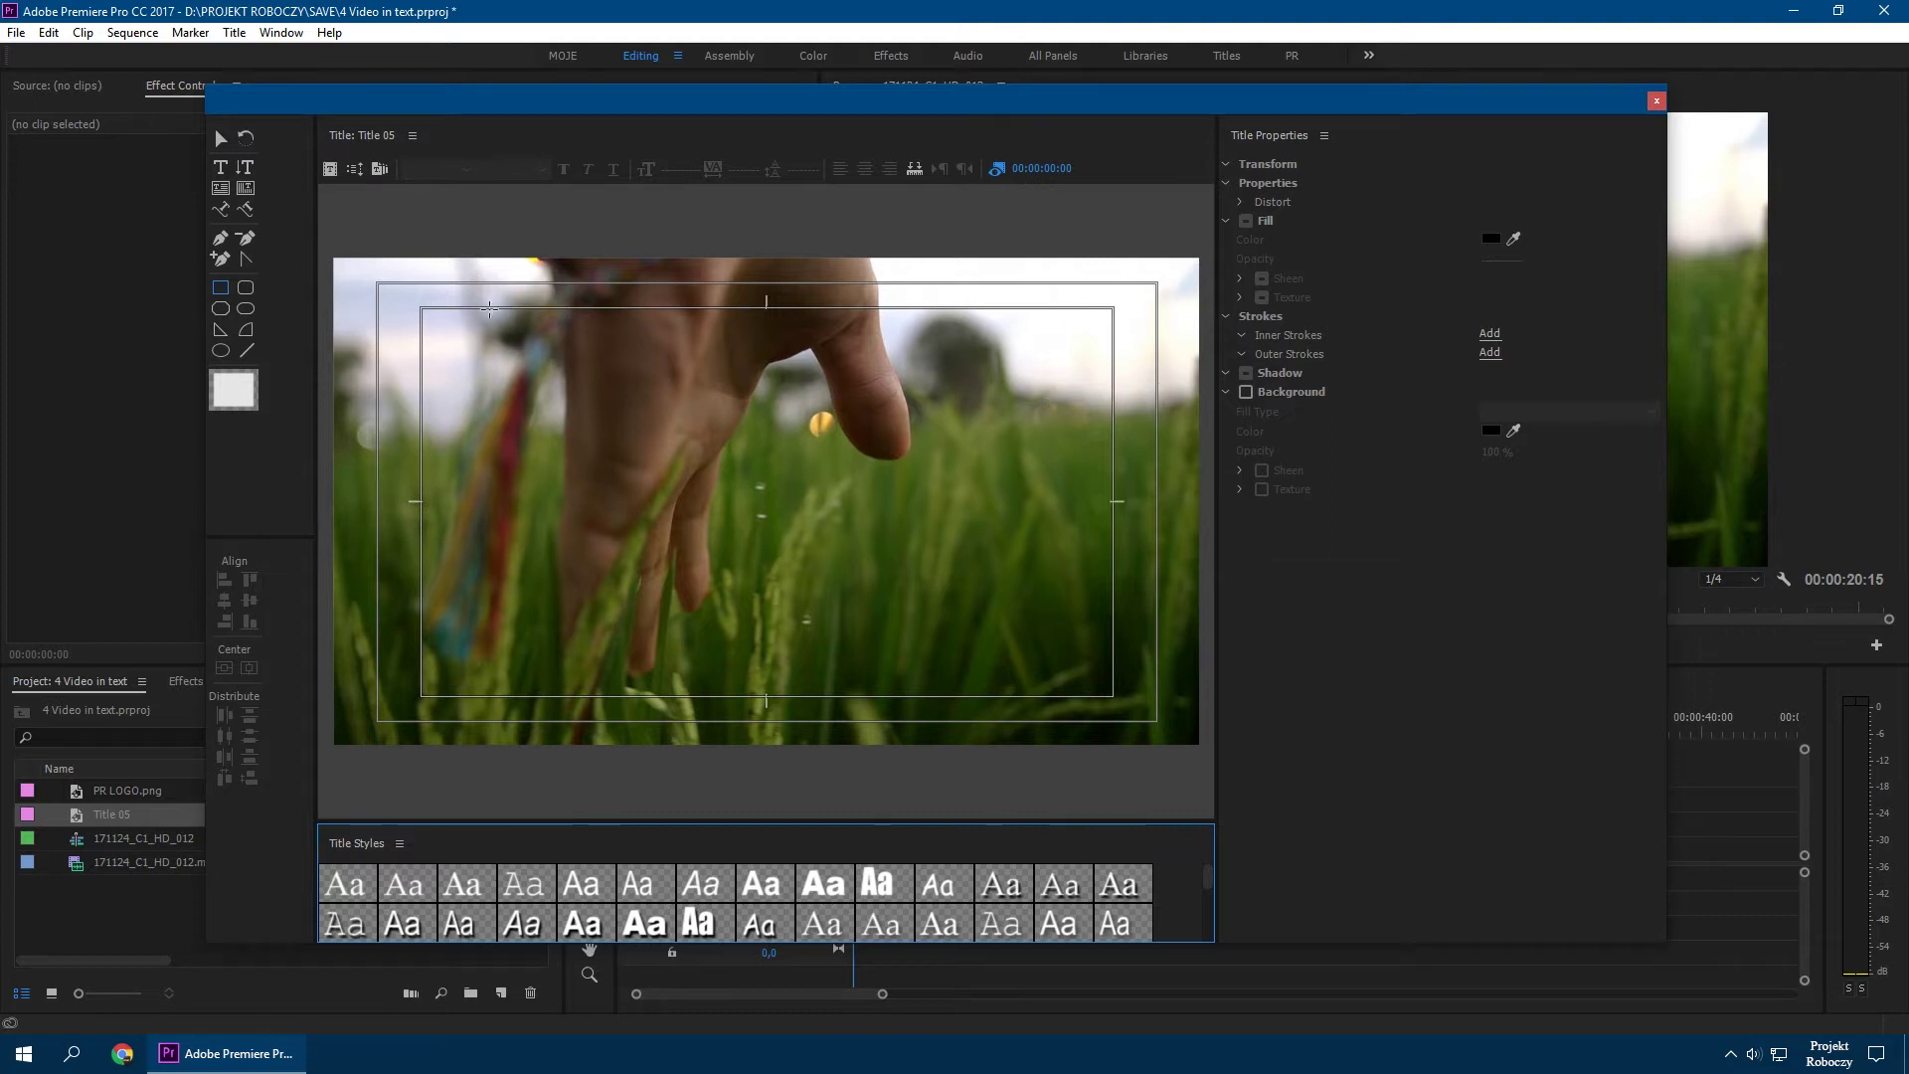
Draw a rectangle over the whole title frame and give it a solid black (000000) fill
{"action": "left_click", "coordinate": [221, 291]}
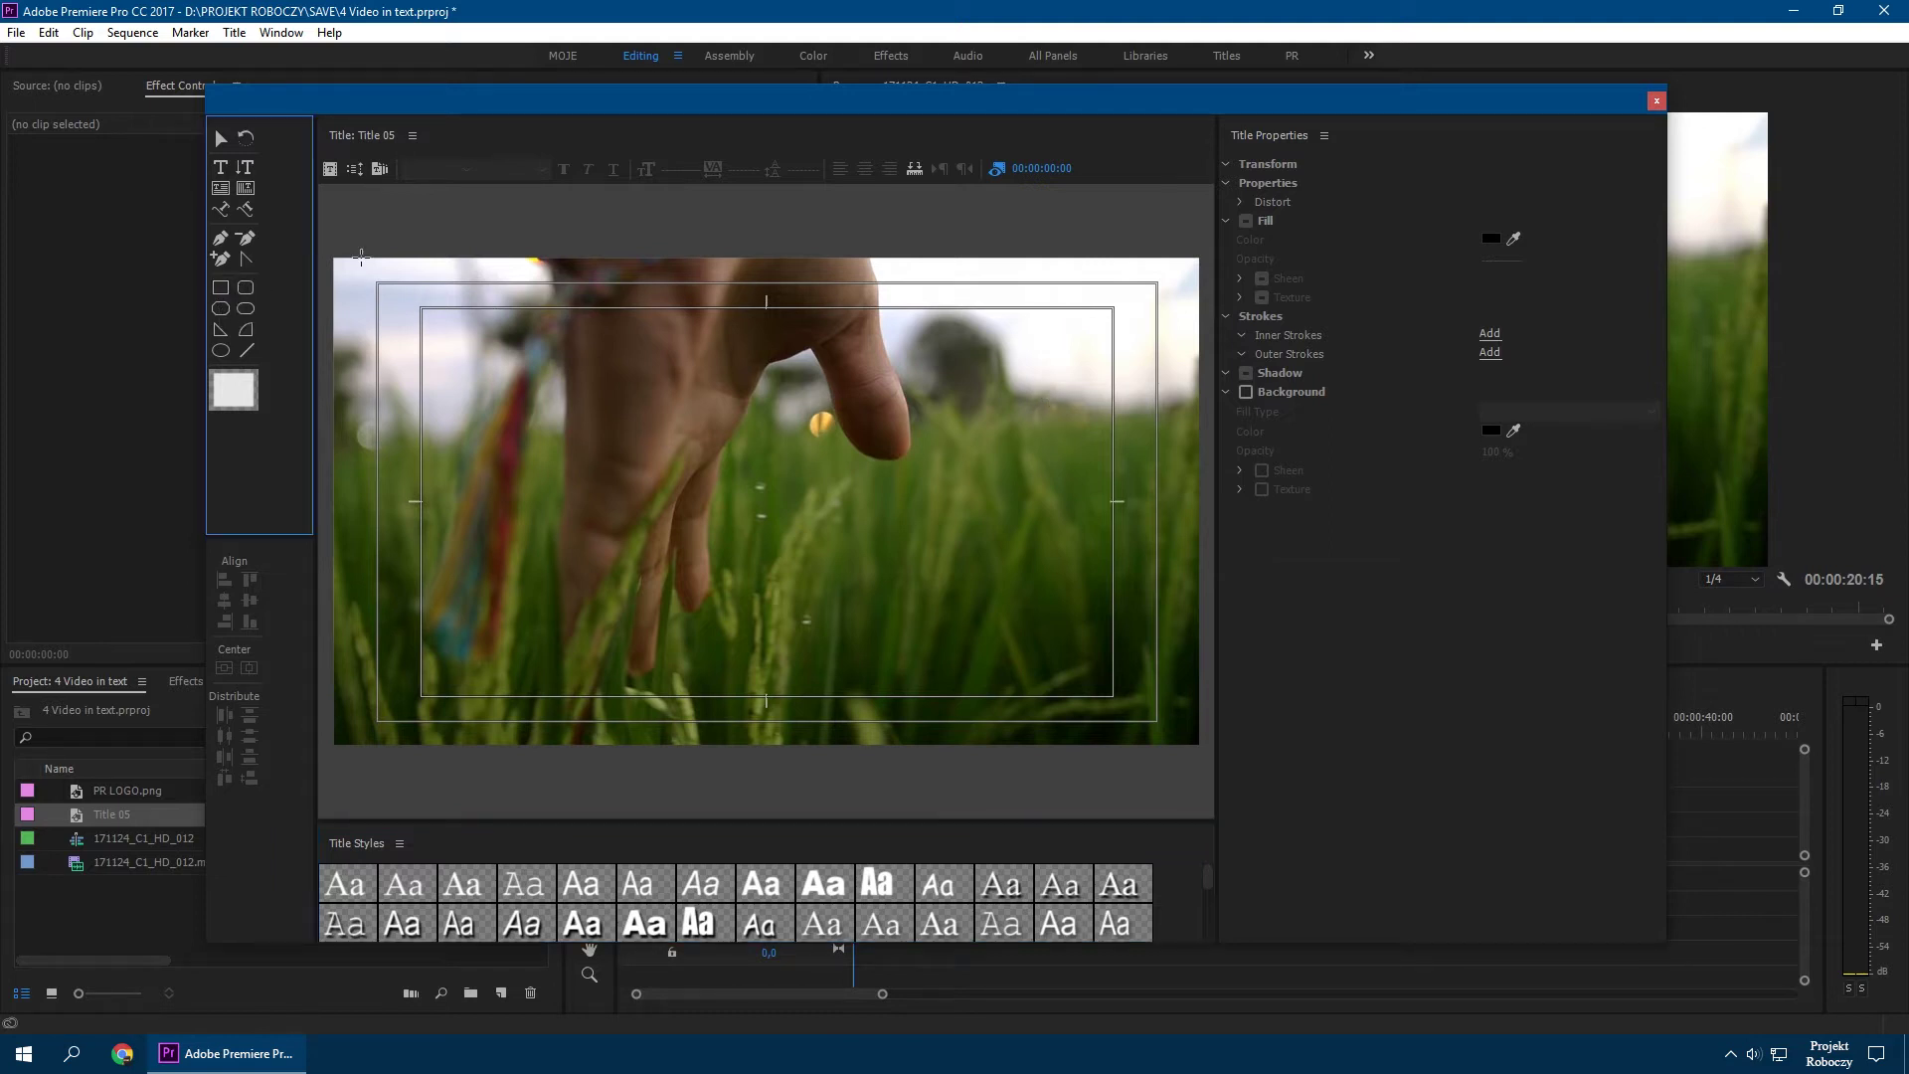
{"action": "left_click_drag", "start_coordinate": [322, 247], "coordinate": [1217, 766]}
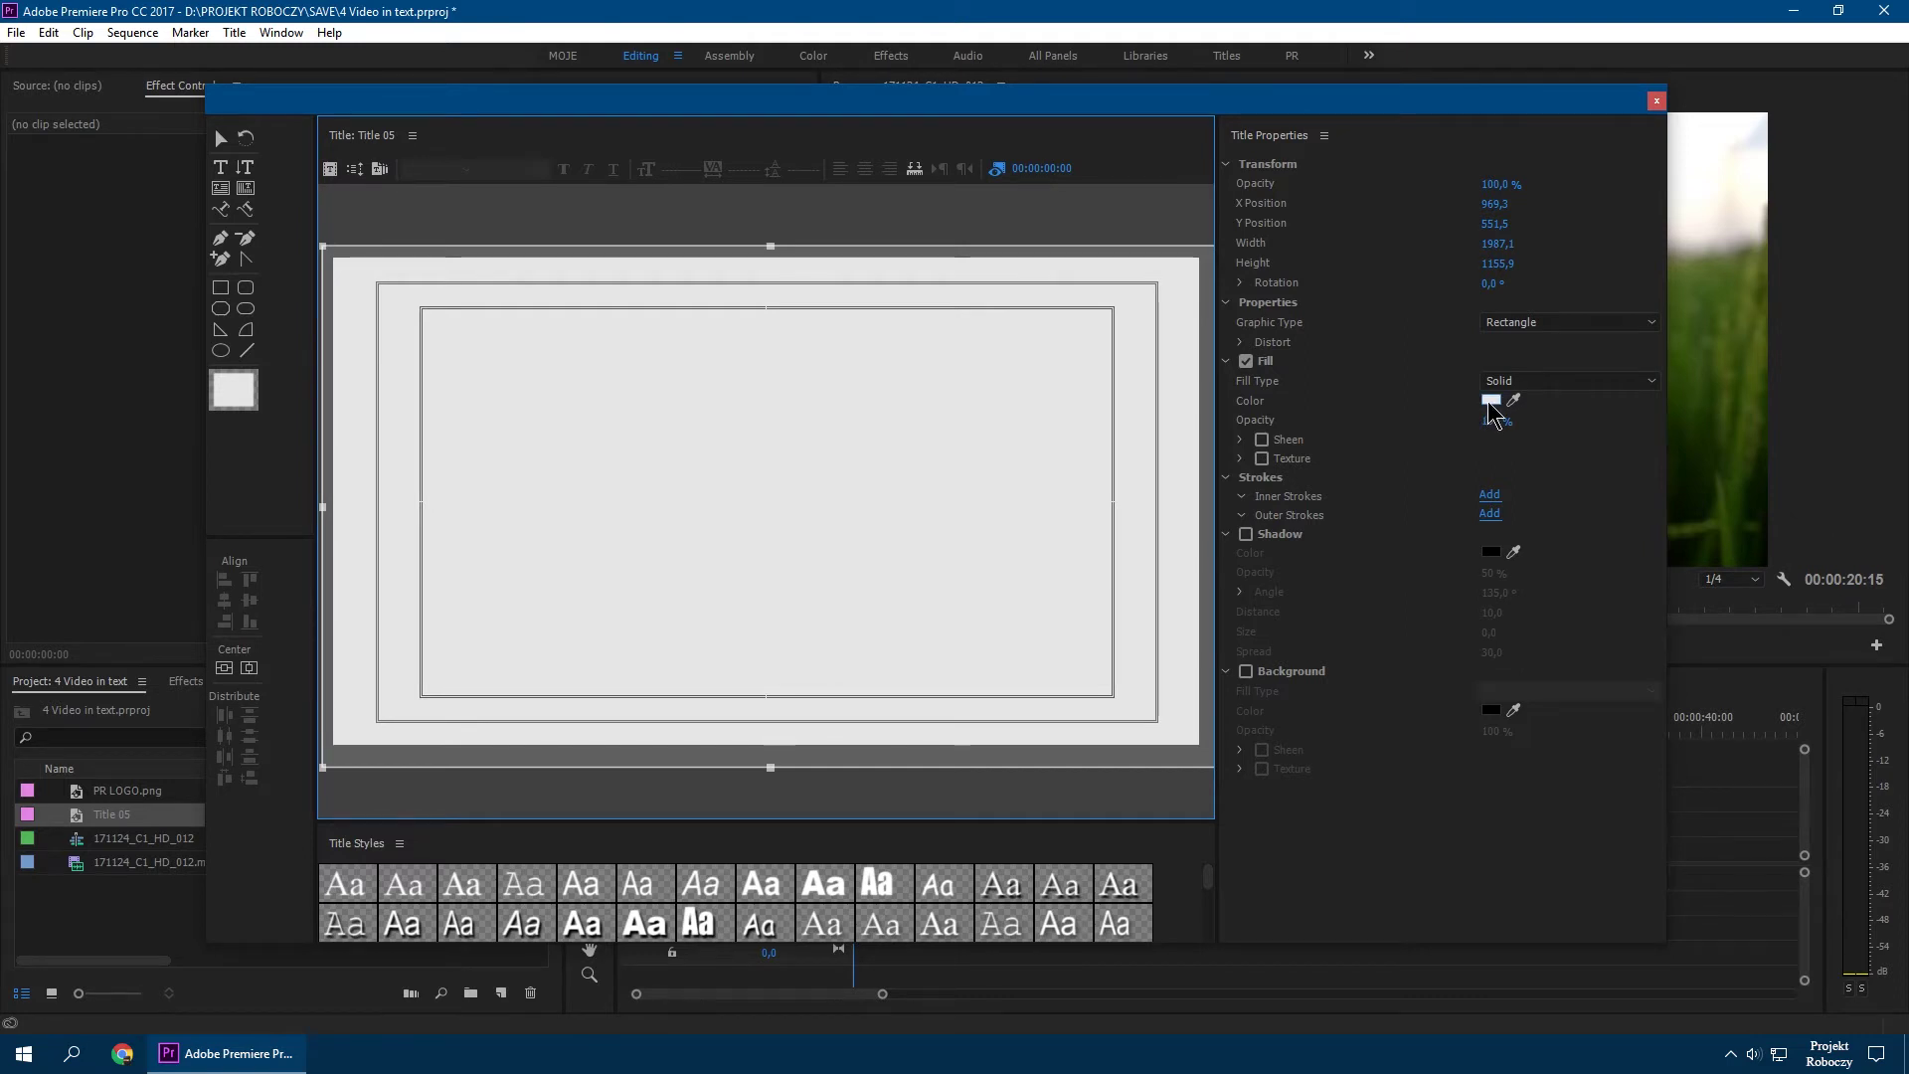
{"action": "left_click", "coordinate": [1492, 400]}
{"action": "left_click_drag", "start_coordinate": [851, 527], "coordinate": [718, 425]}
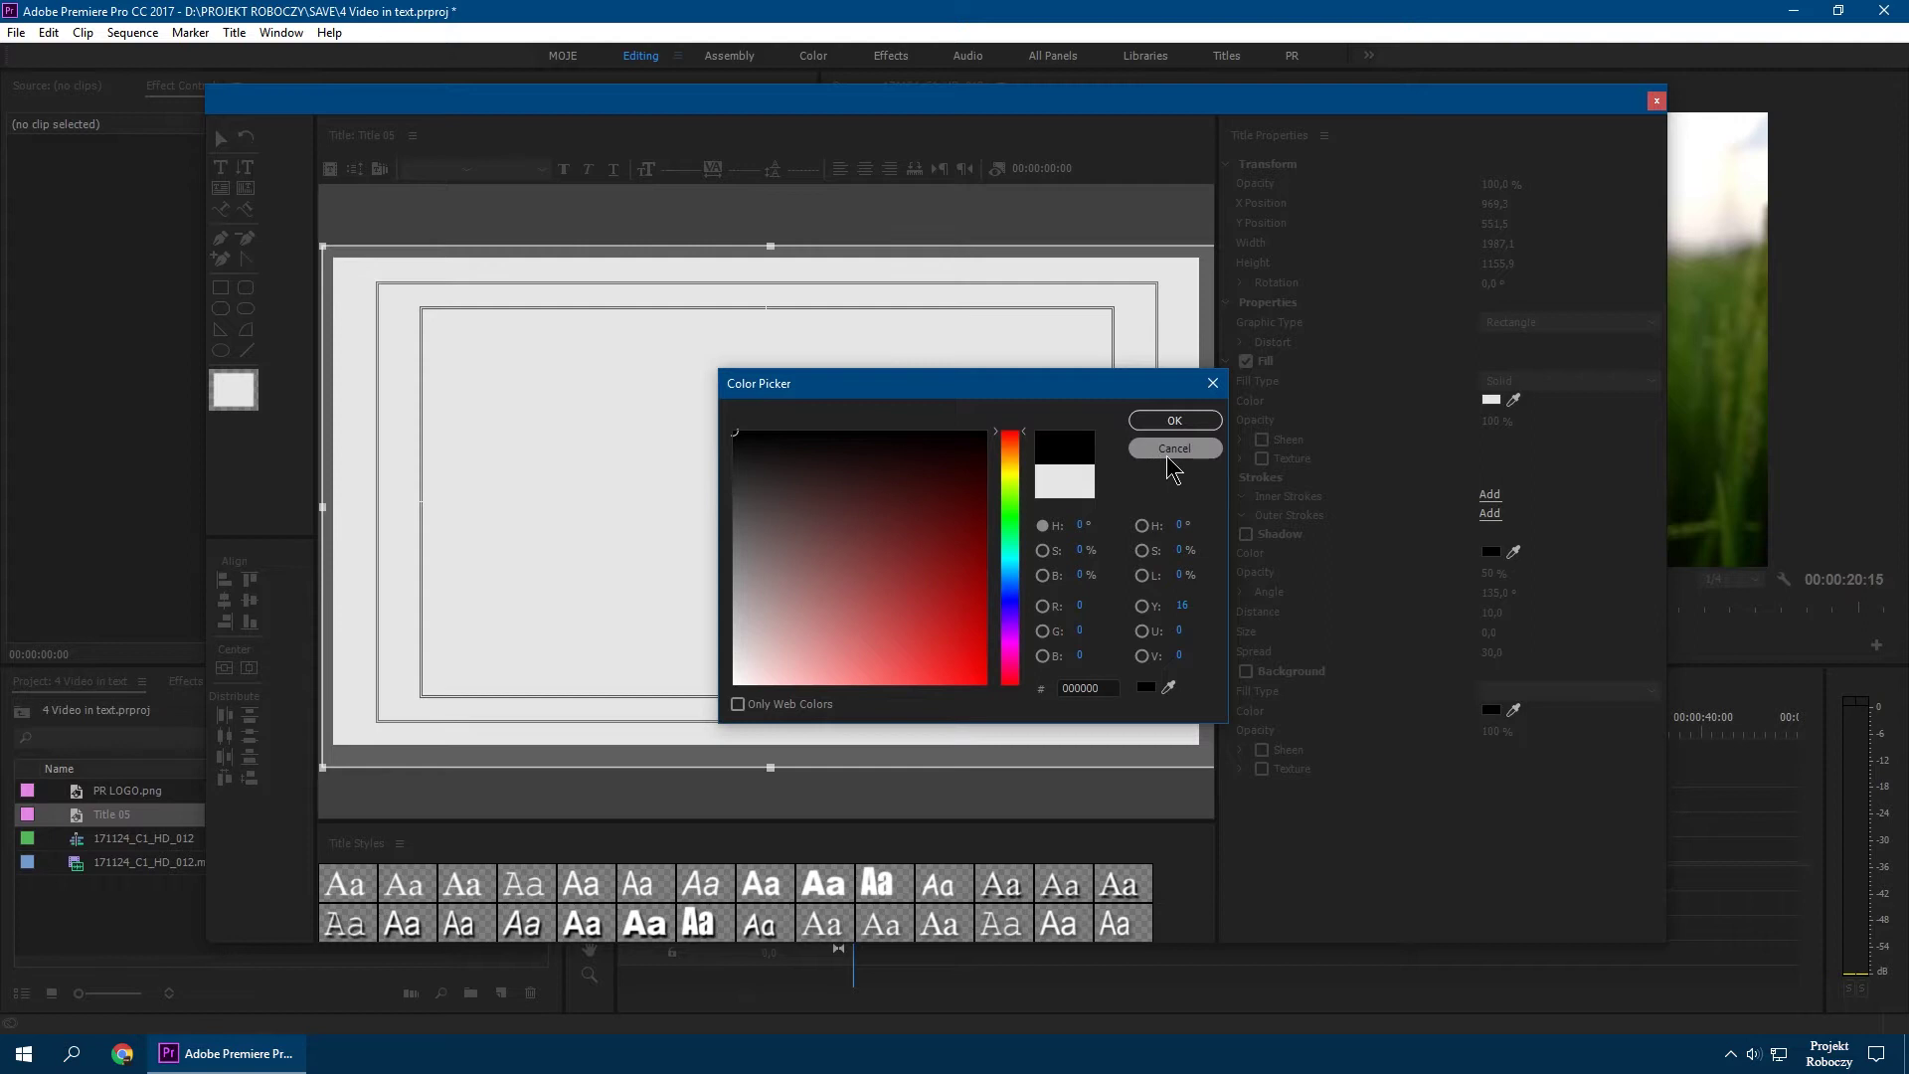
{"action": "left_click", "coordinate": [1179, 420]}
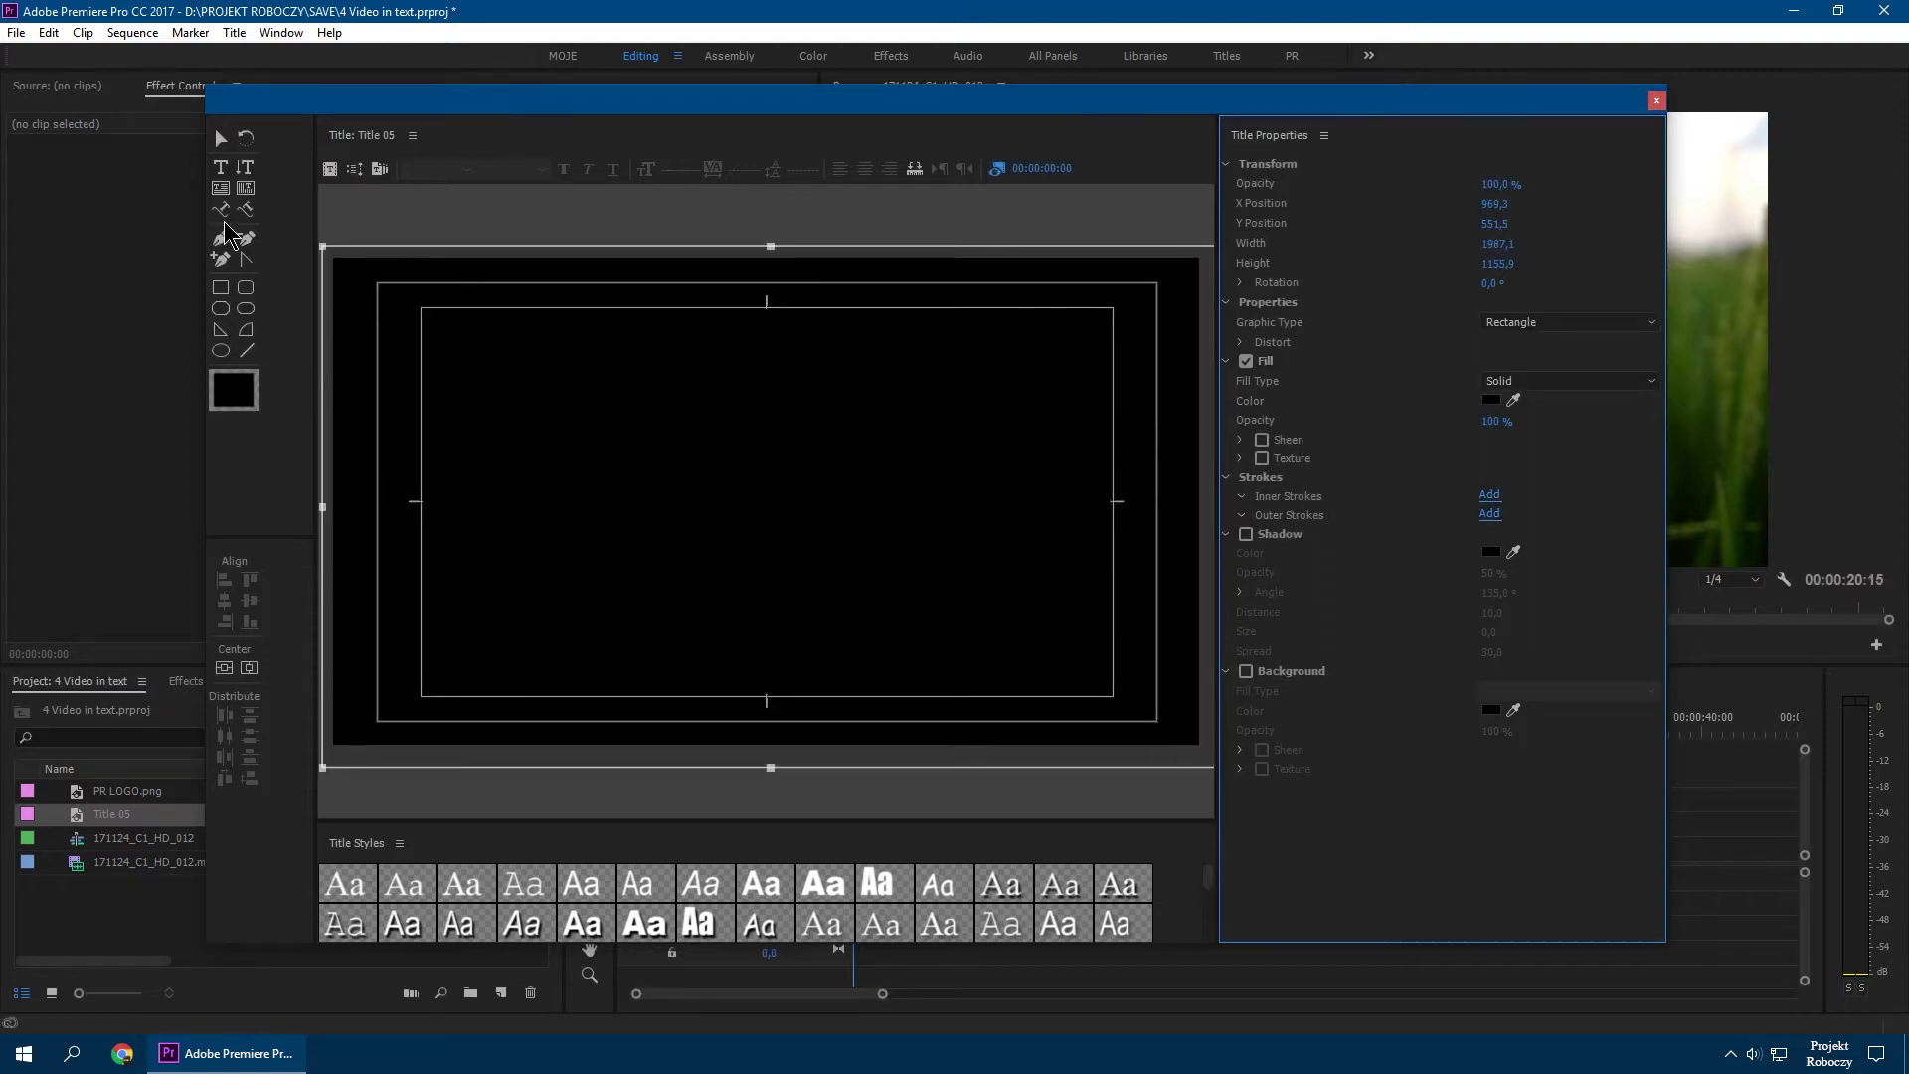
Add a text box on the black frame reading 'VIDEOO'
{"action": "left_click", "coordinate": [222, 169]}
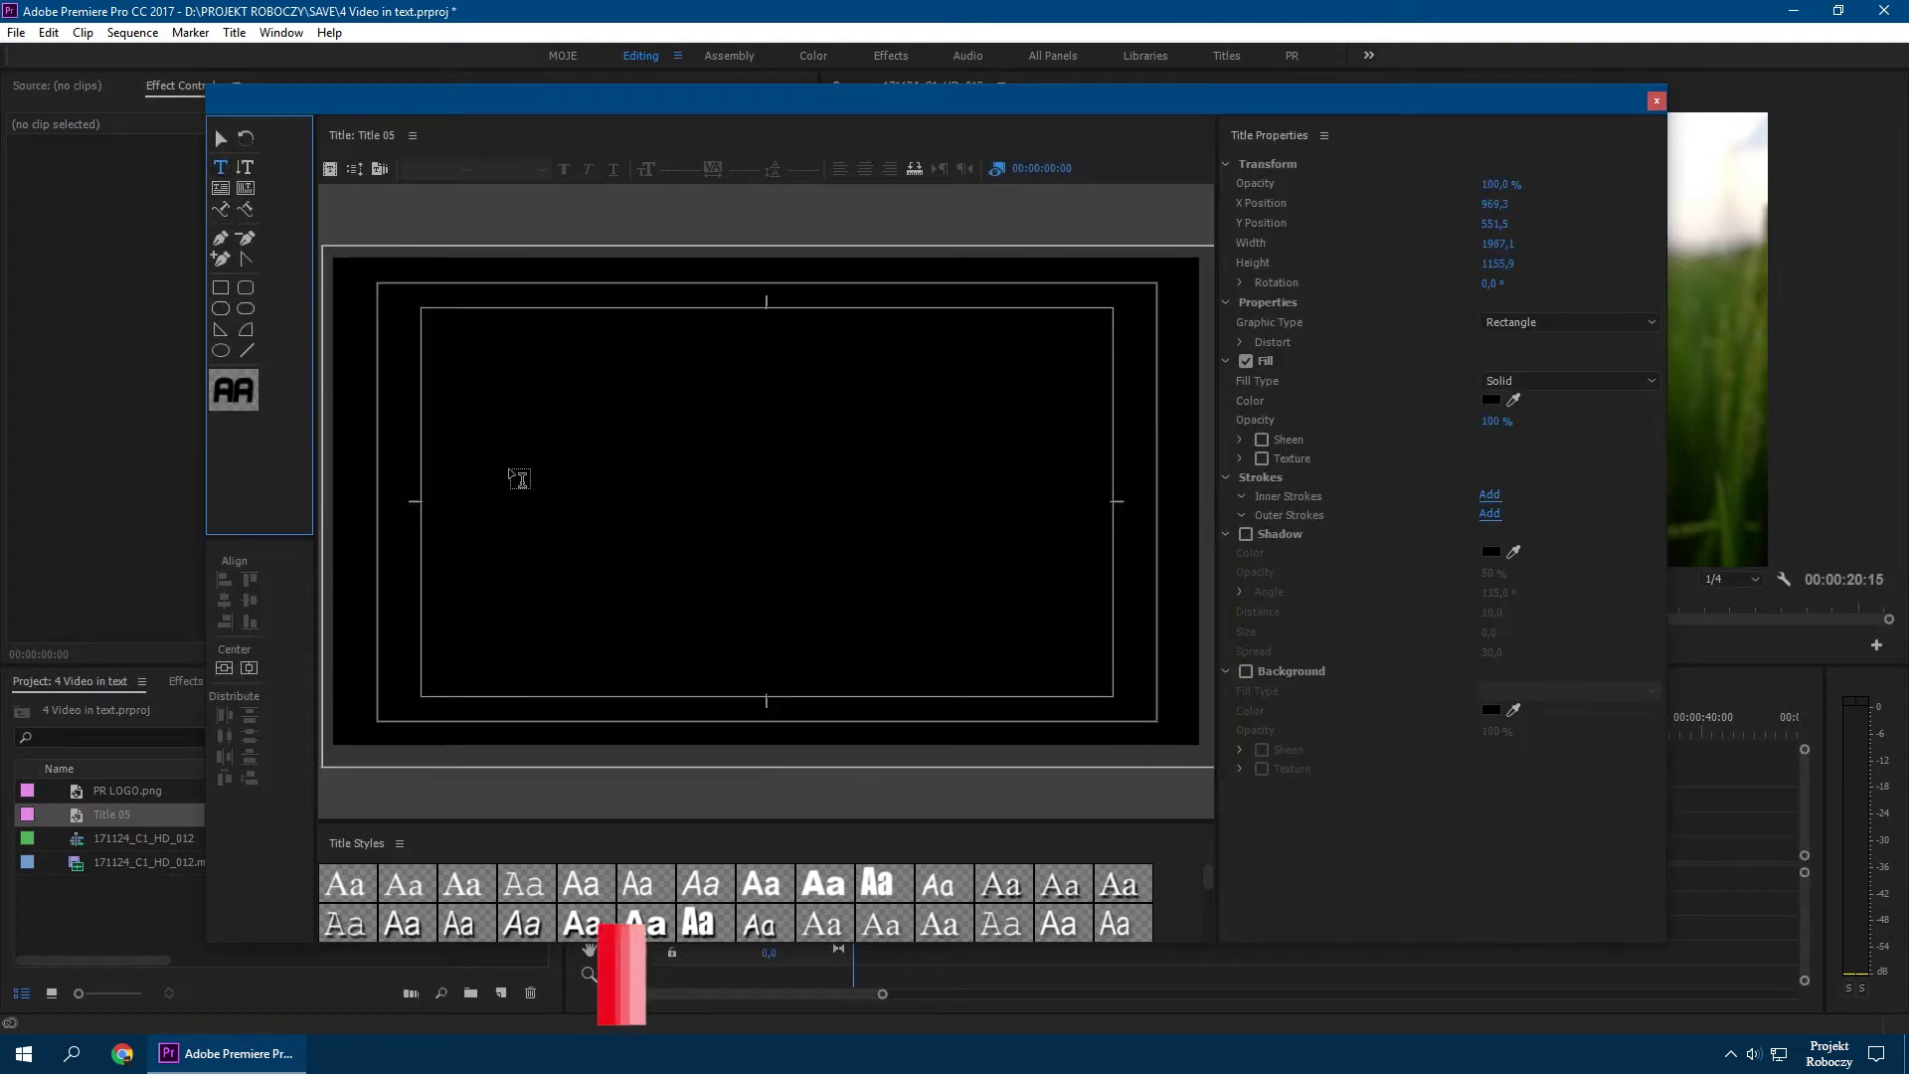
{"action": "left_click", "coordinate": [458, 433]}
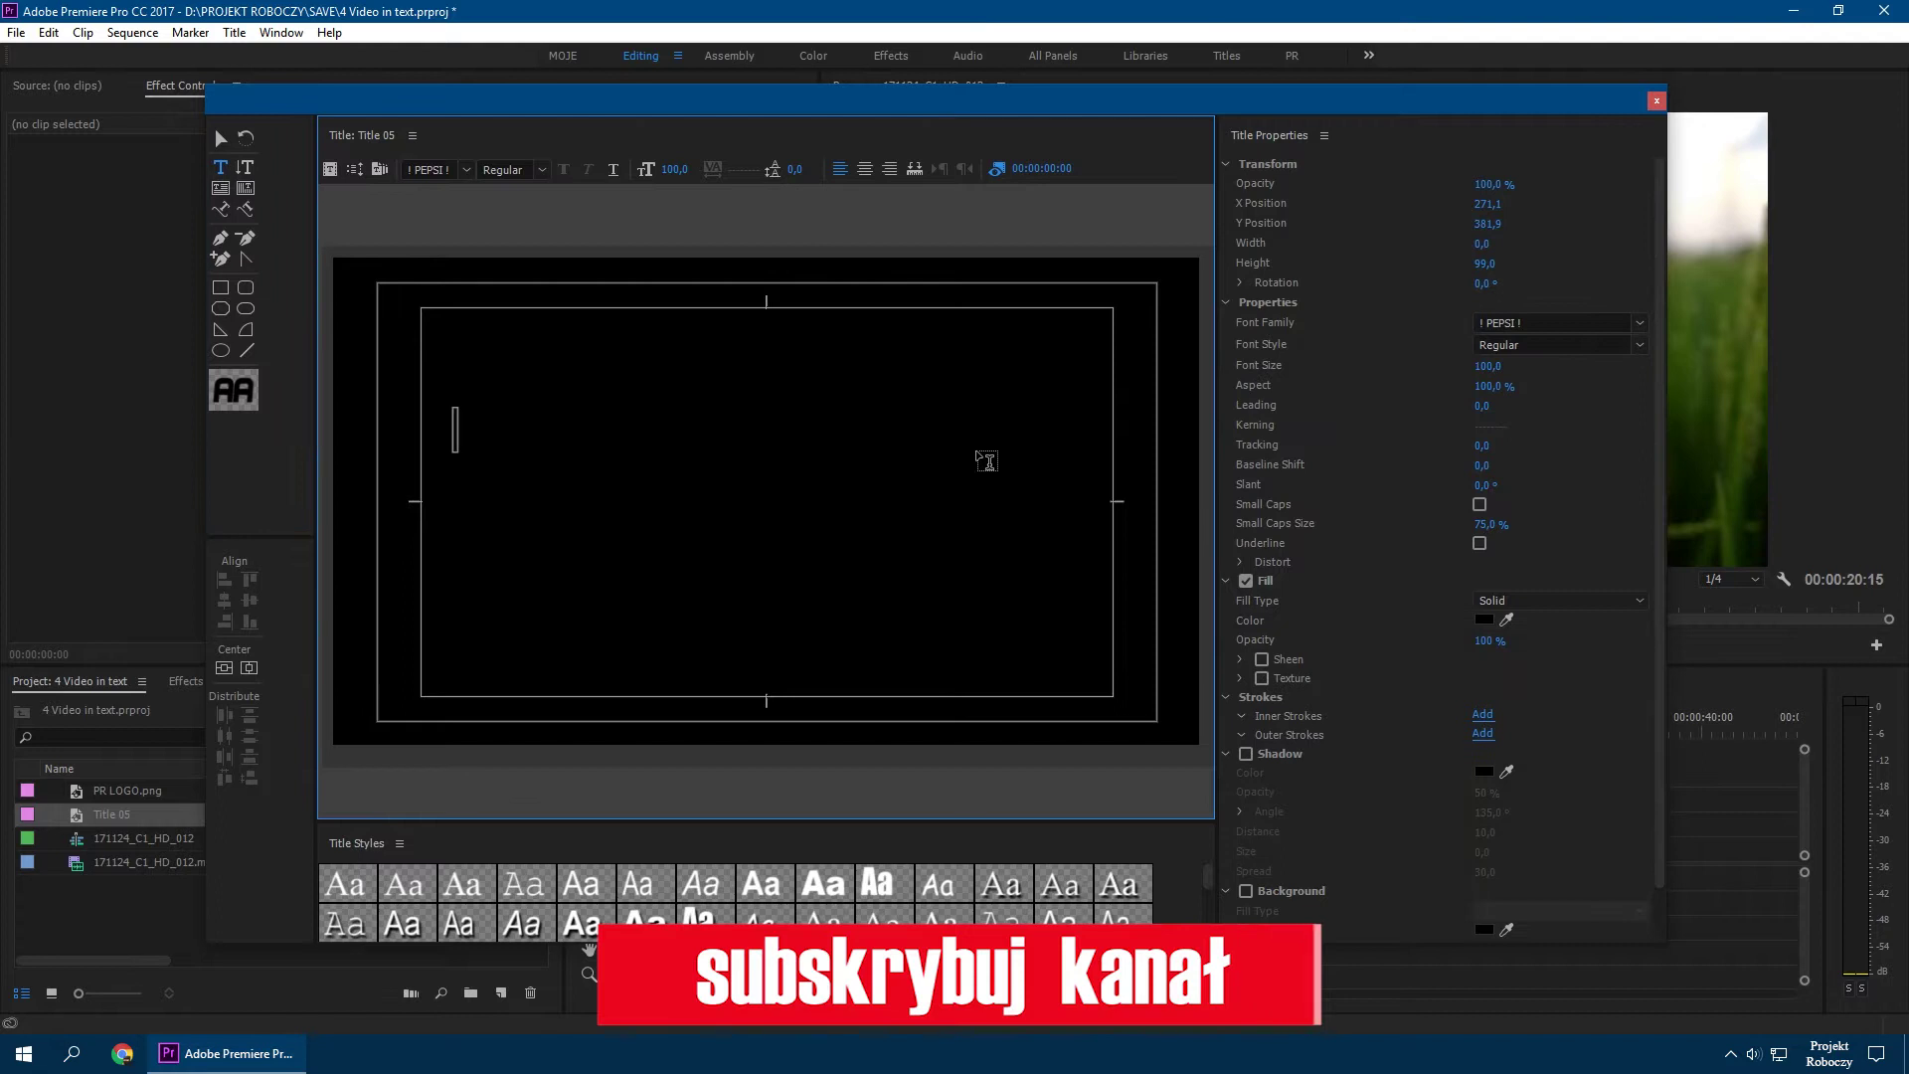
{"action": "type", "text": "VIDEO"}
{"action": "type", "text": "O"}
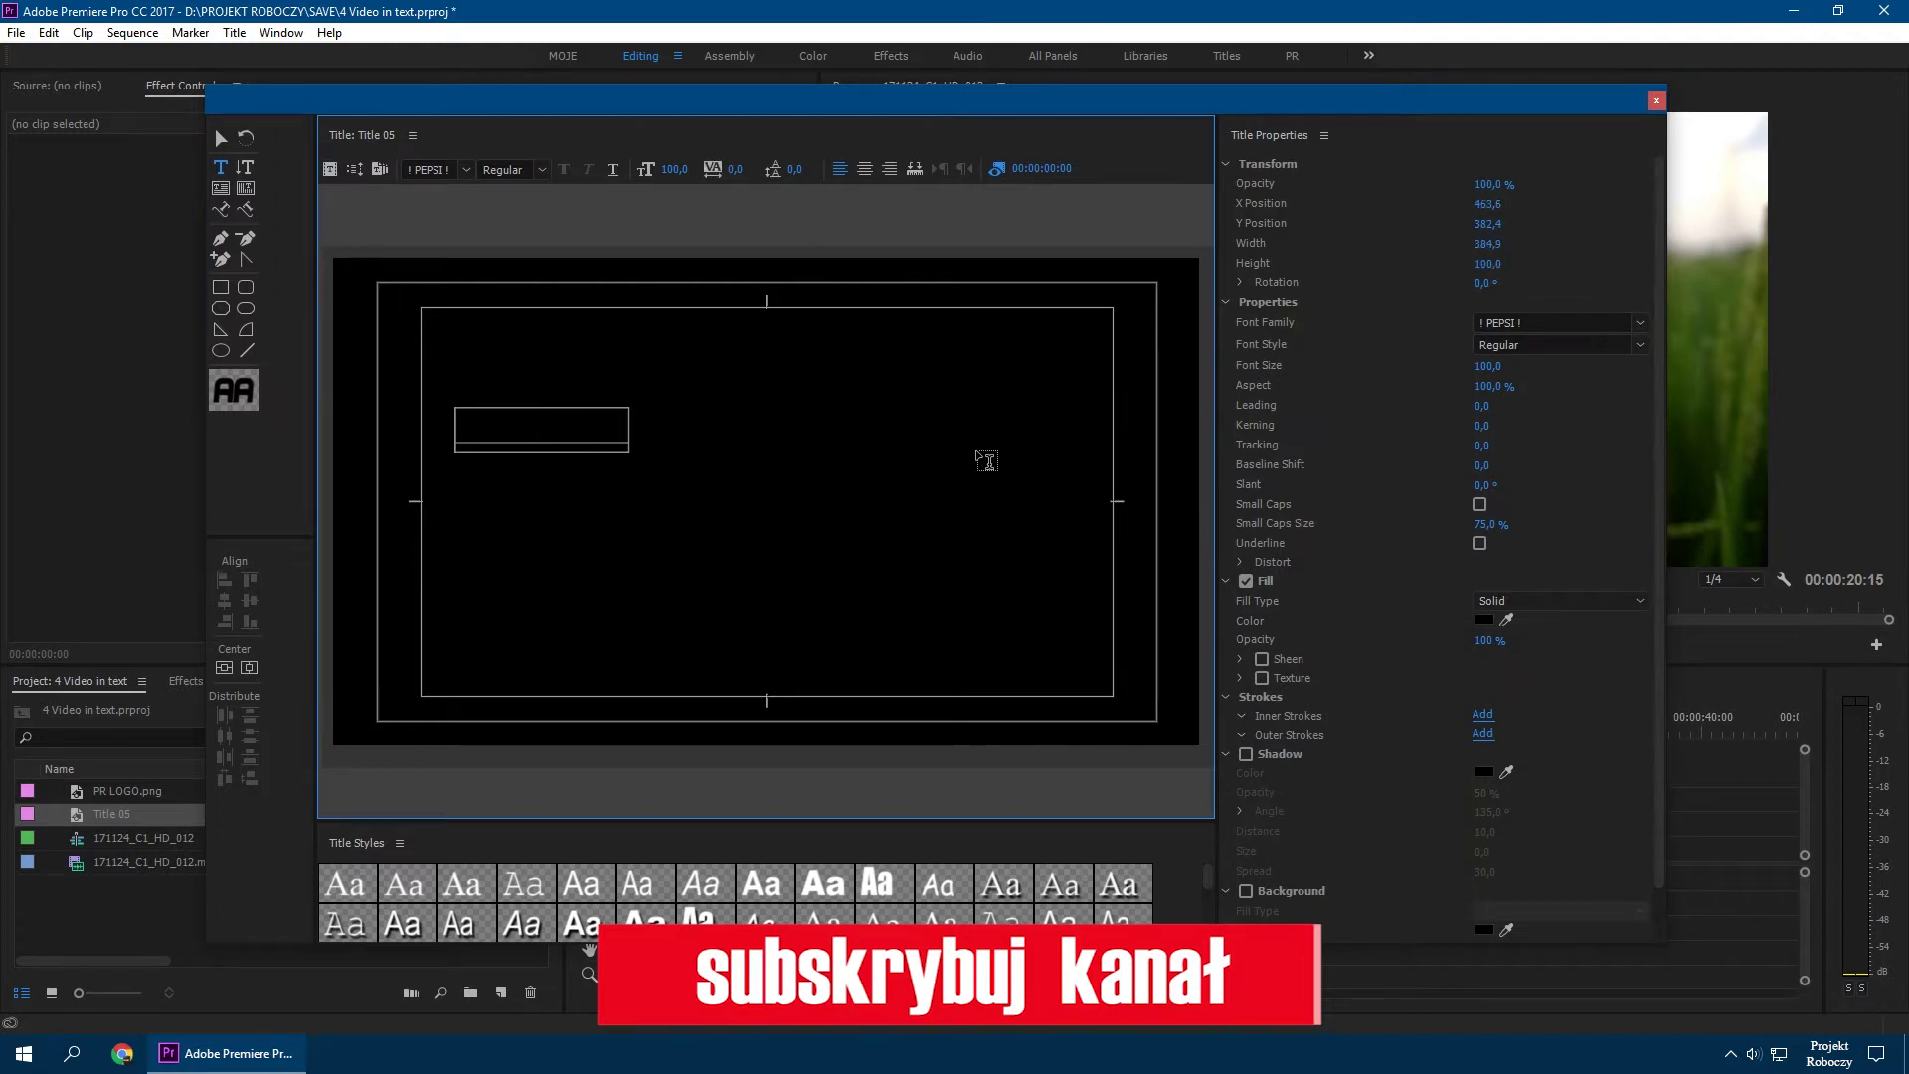
Make the text fill white and set its font family to You're Gone
{"action": "left_click", "coordinate": [213, 135]}
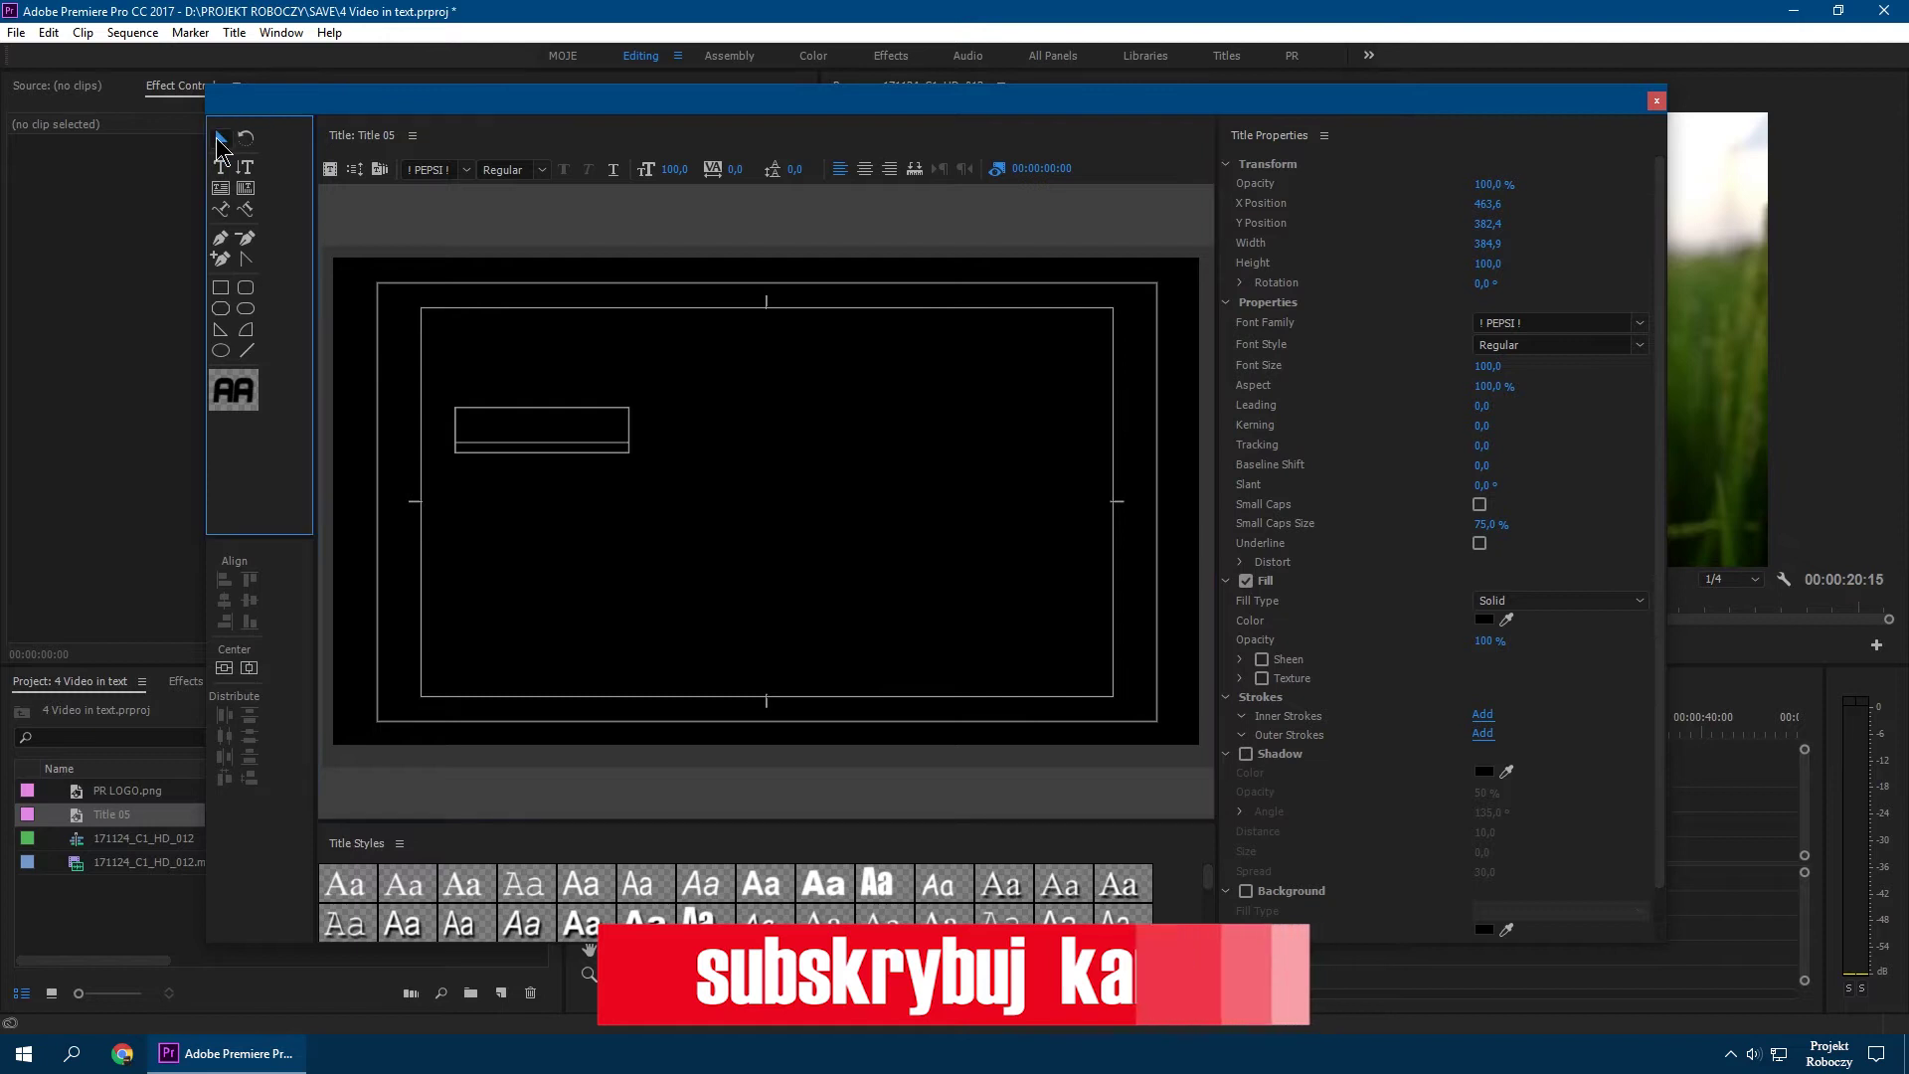
{"action": "left_click", "coordinate": [1484, 621]}
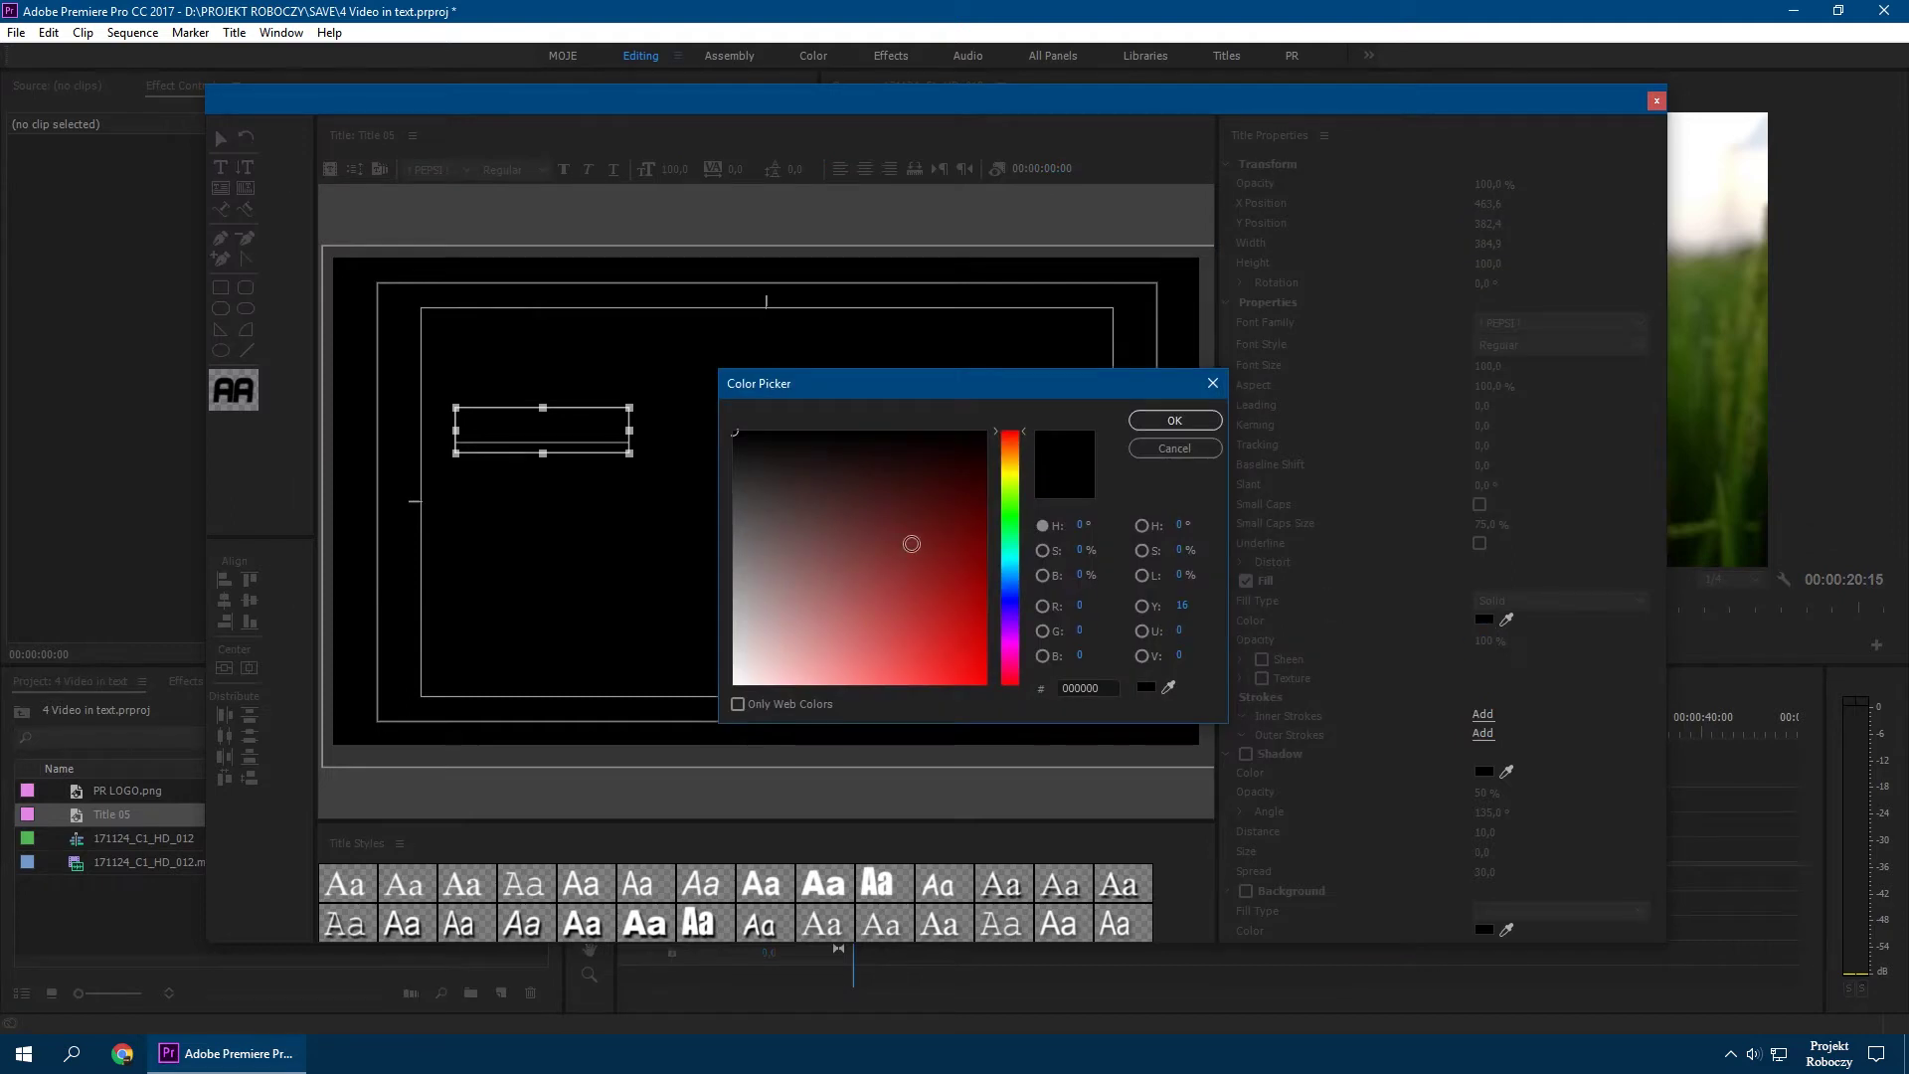
{"action": "left_click_drag", "start_coordinate": [912, 544], "coordinate": [712, 709]}
{"action": "left_click", "coordinate": [1168, 421]}
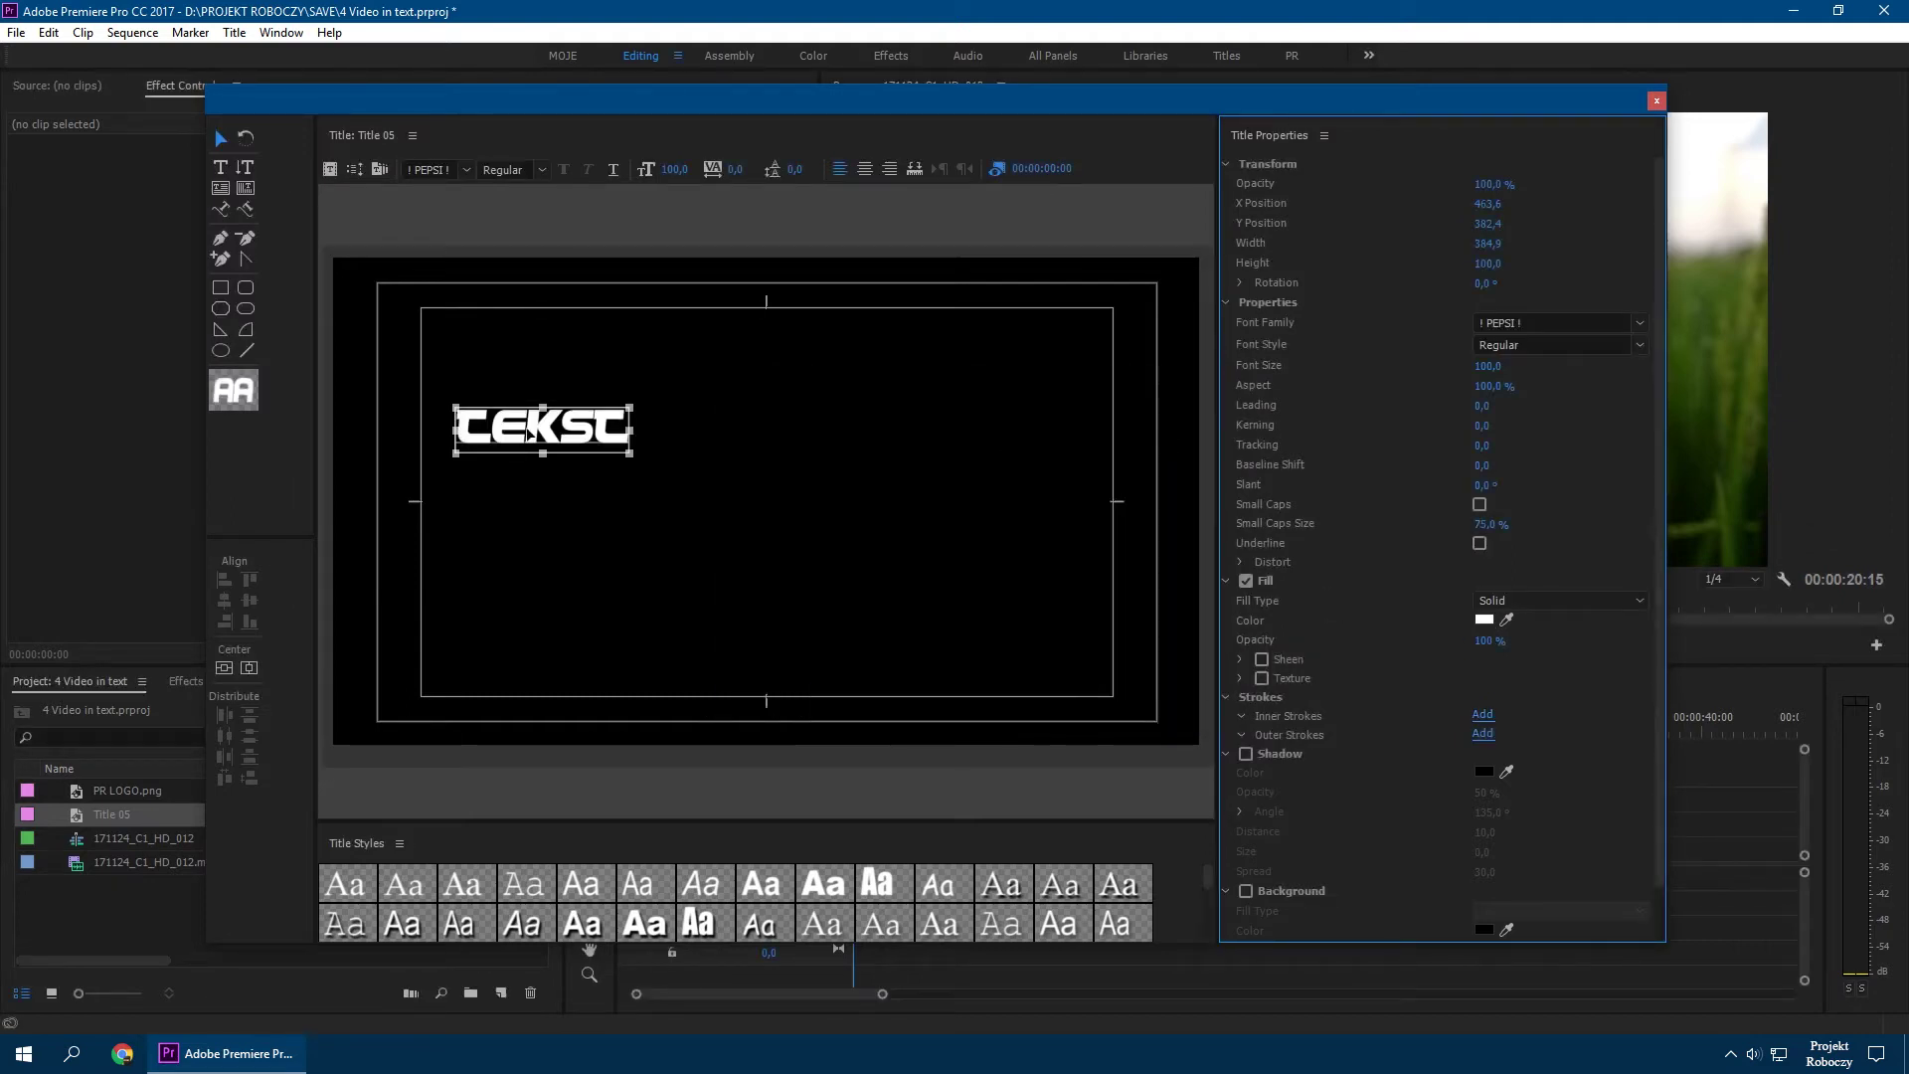
{"action": "left_click", "coordinate": [1526, 324]}
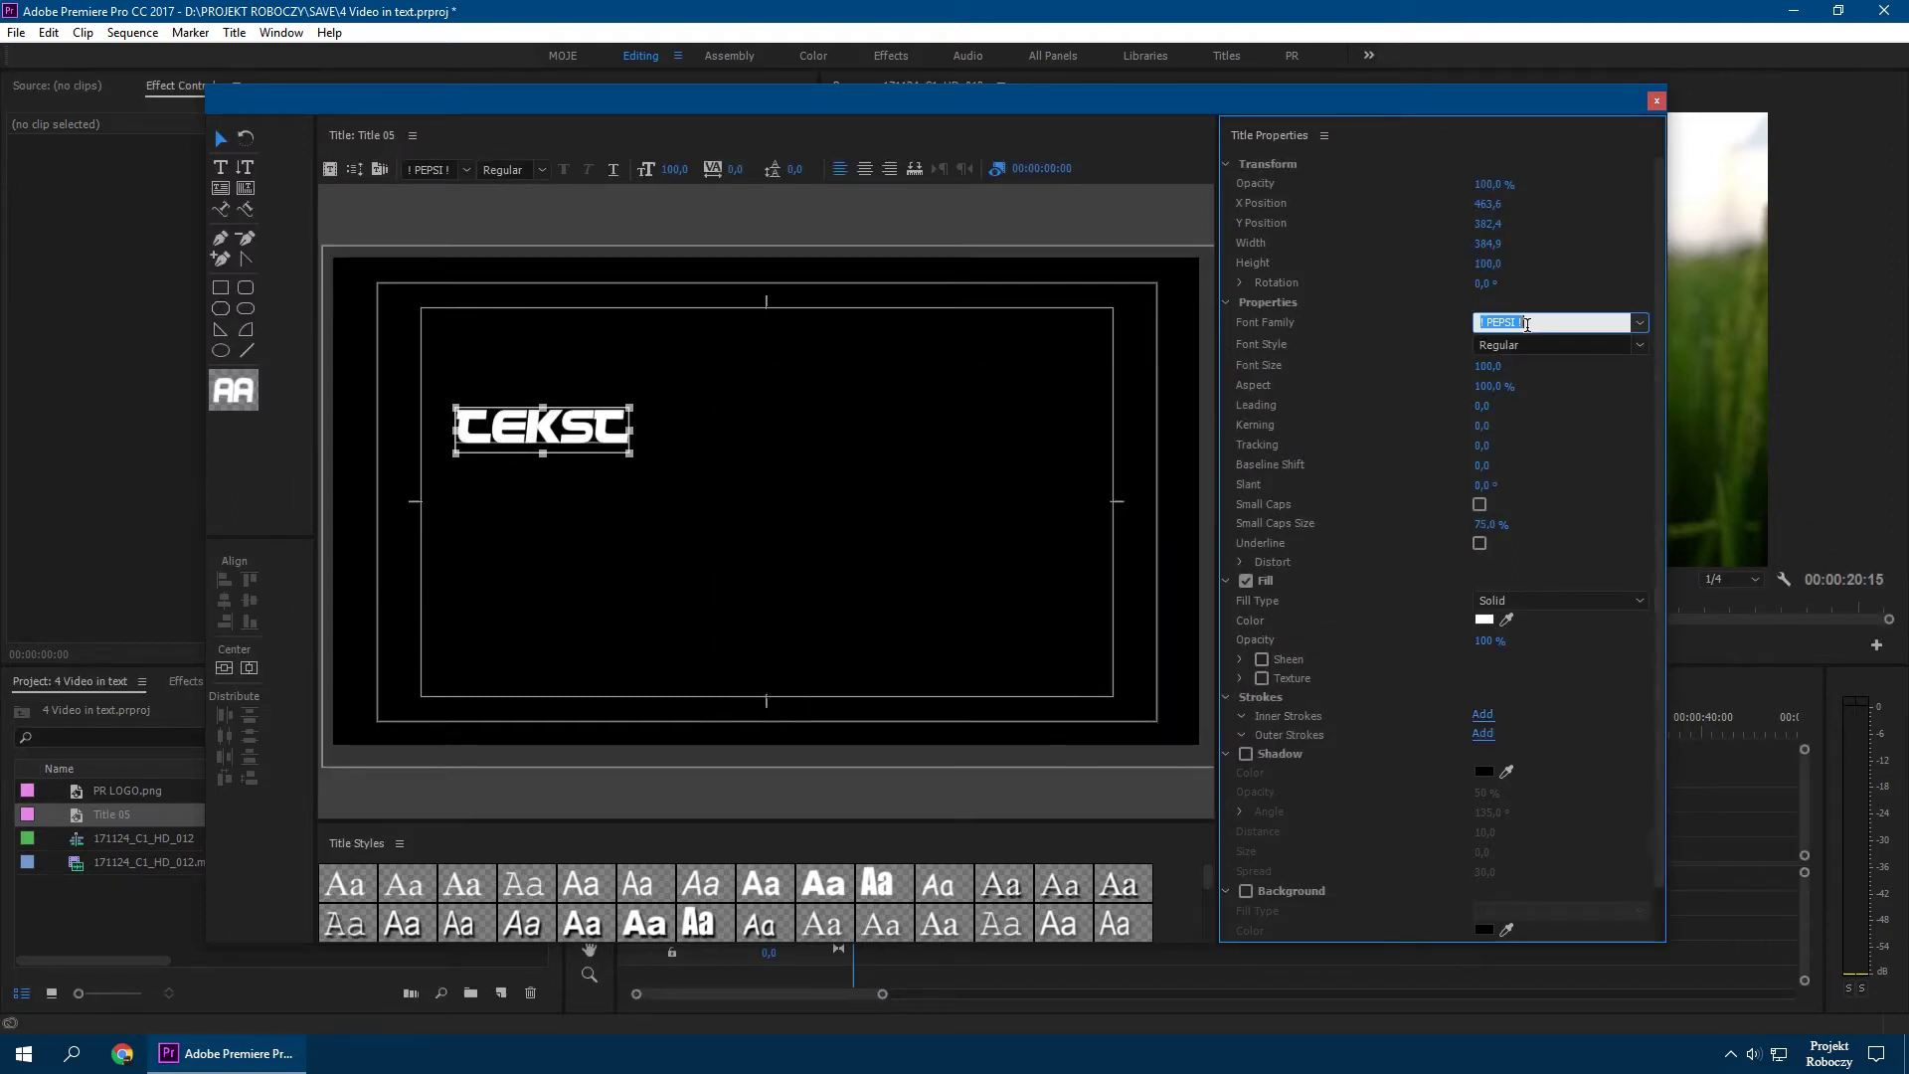
{"action": "type", "text": "You"}
{"action": "type", "text": "'re Gone"}
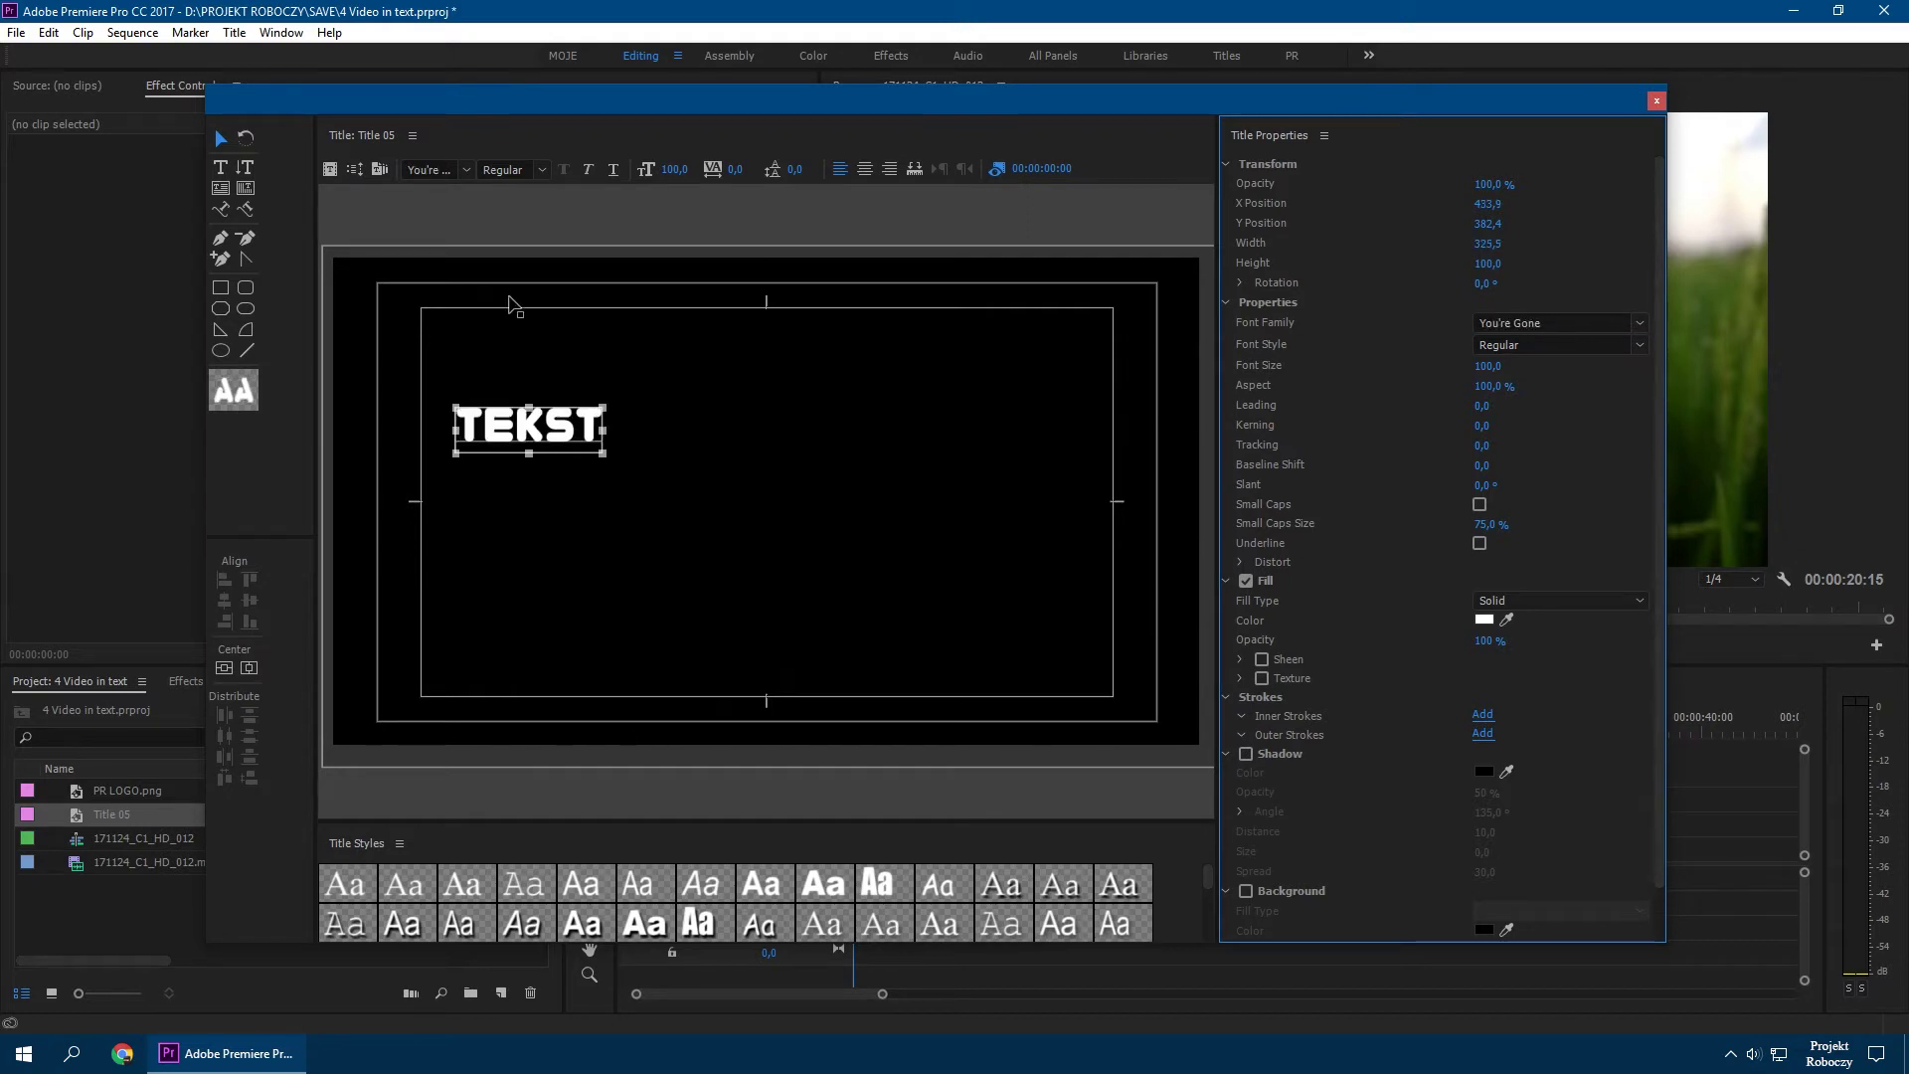
Enlarge TEKST to font size 481 and centre it horizontally and vertically on the frame
{"action": "left_click_drag", "start_coordinate": [554, 442], "coordinate": [784, 514]}
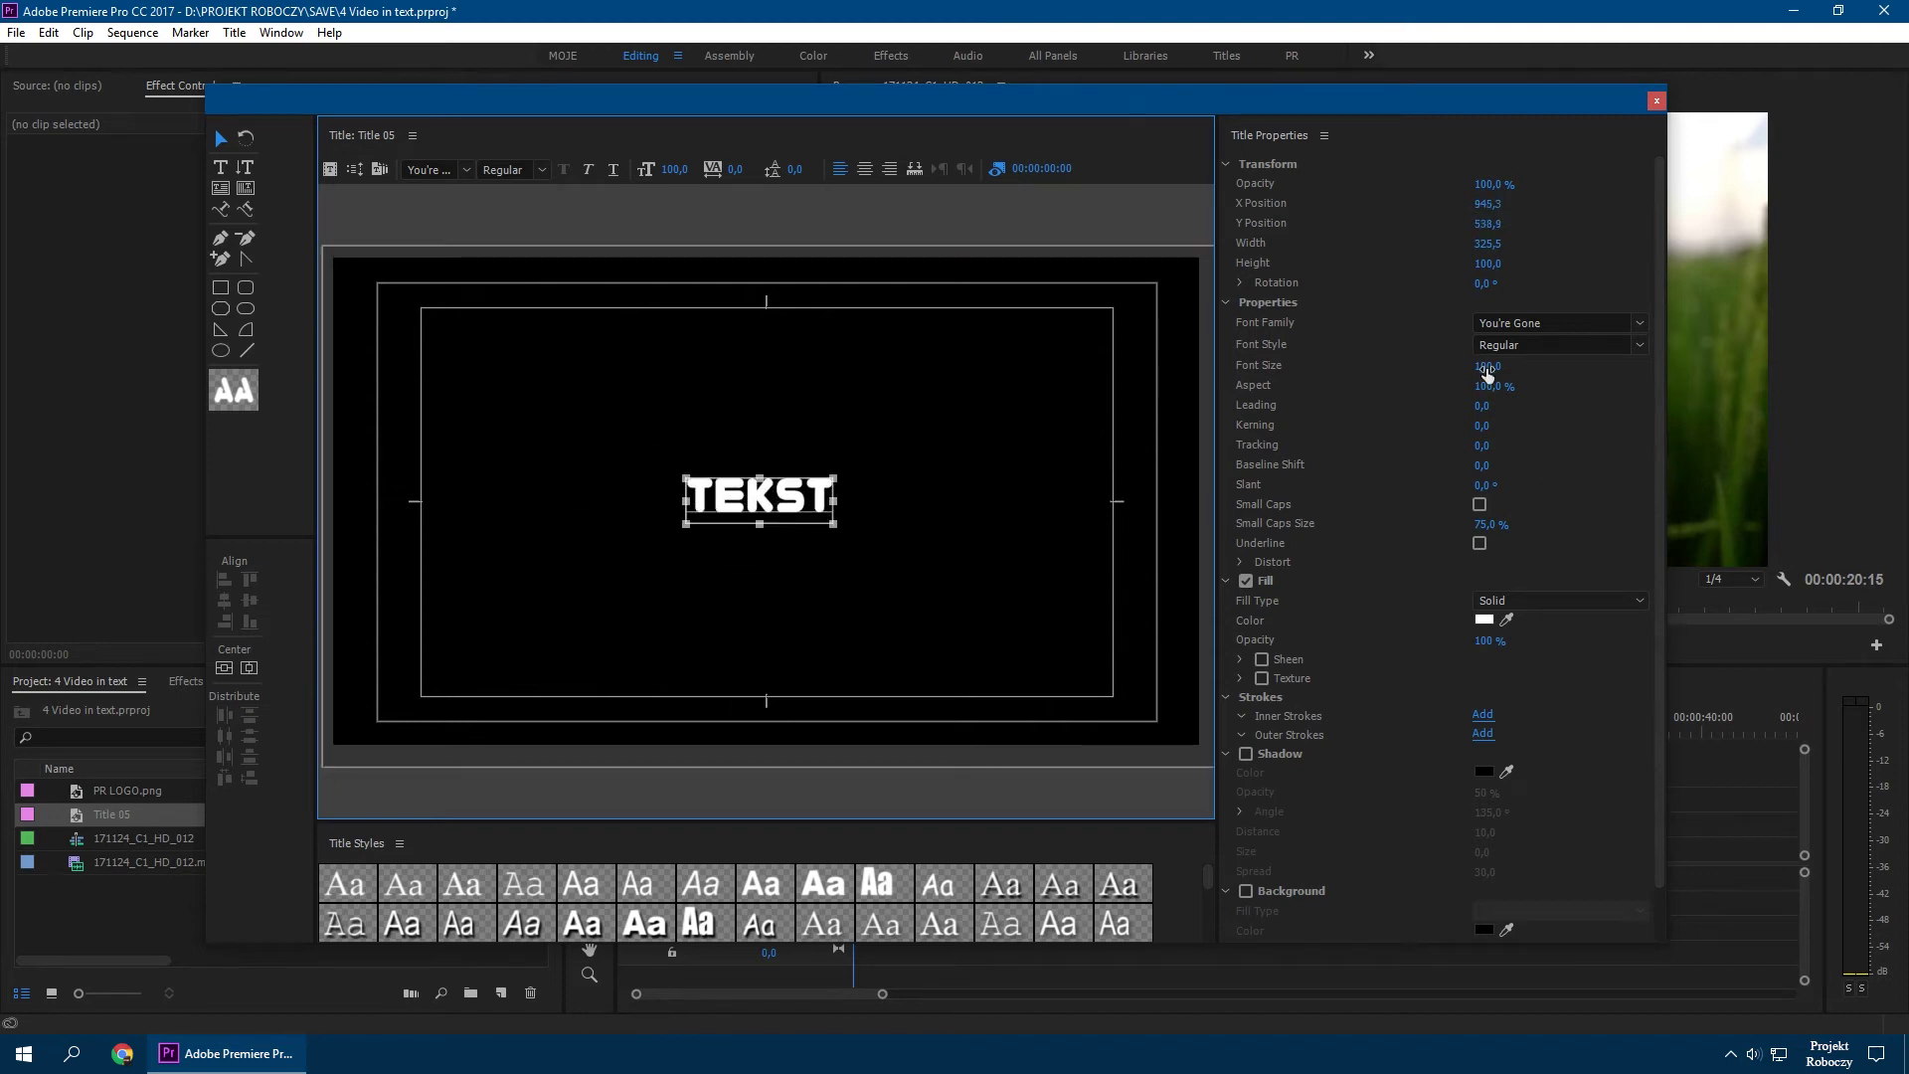
{"action": "left_click_drag", "start_coordinate": [1487, 373], "coordinate": [1690, 375]}
{"action": "left_click", "coordinate": [225, 667]}
{"action": "left_click", "coordinate": [248, 667]}
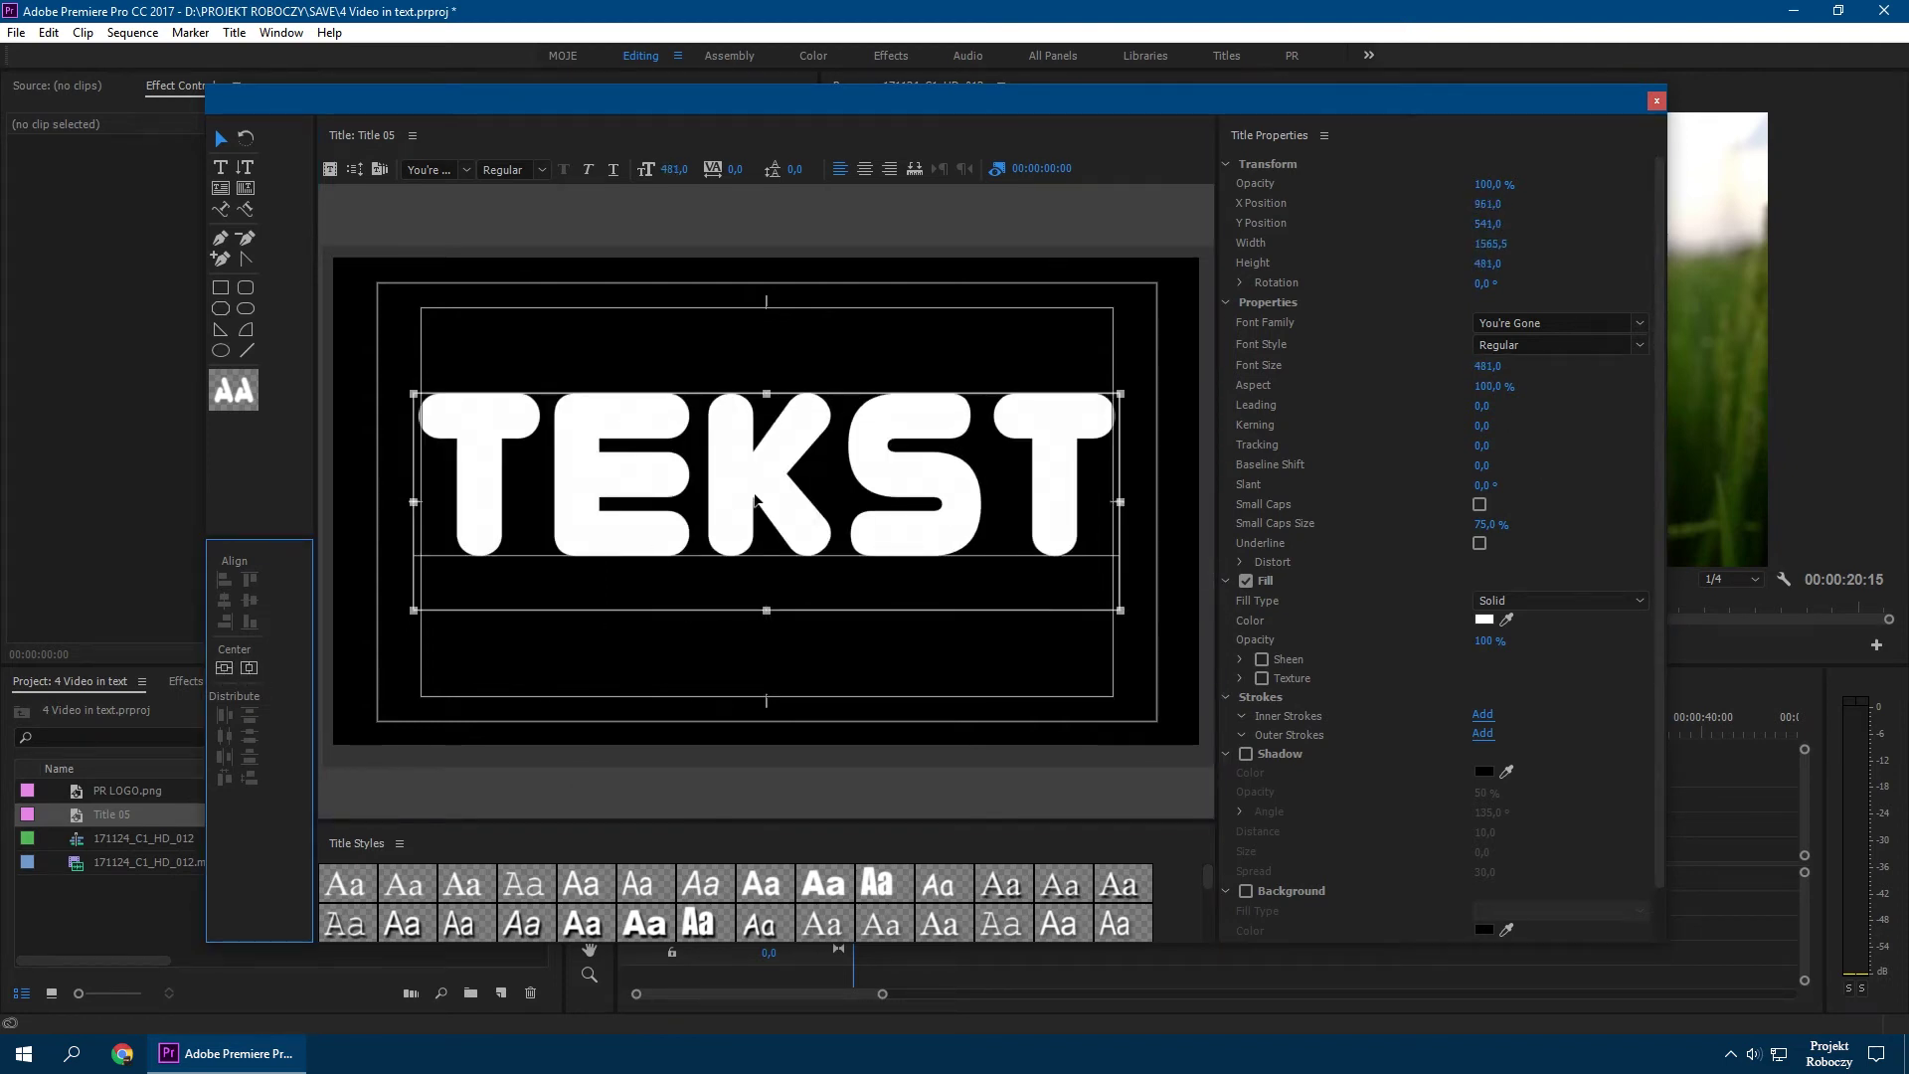
{"action": "left_click_drag", "start_coordinate": [757, 499], "coordinate": [763, 519]}
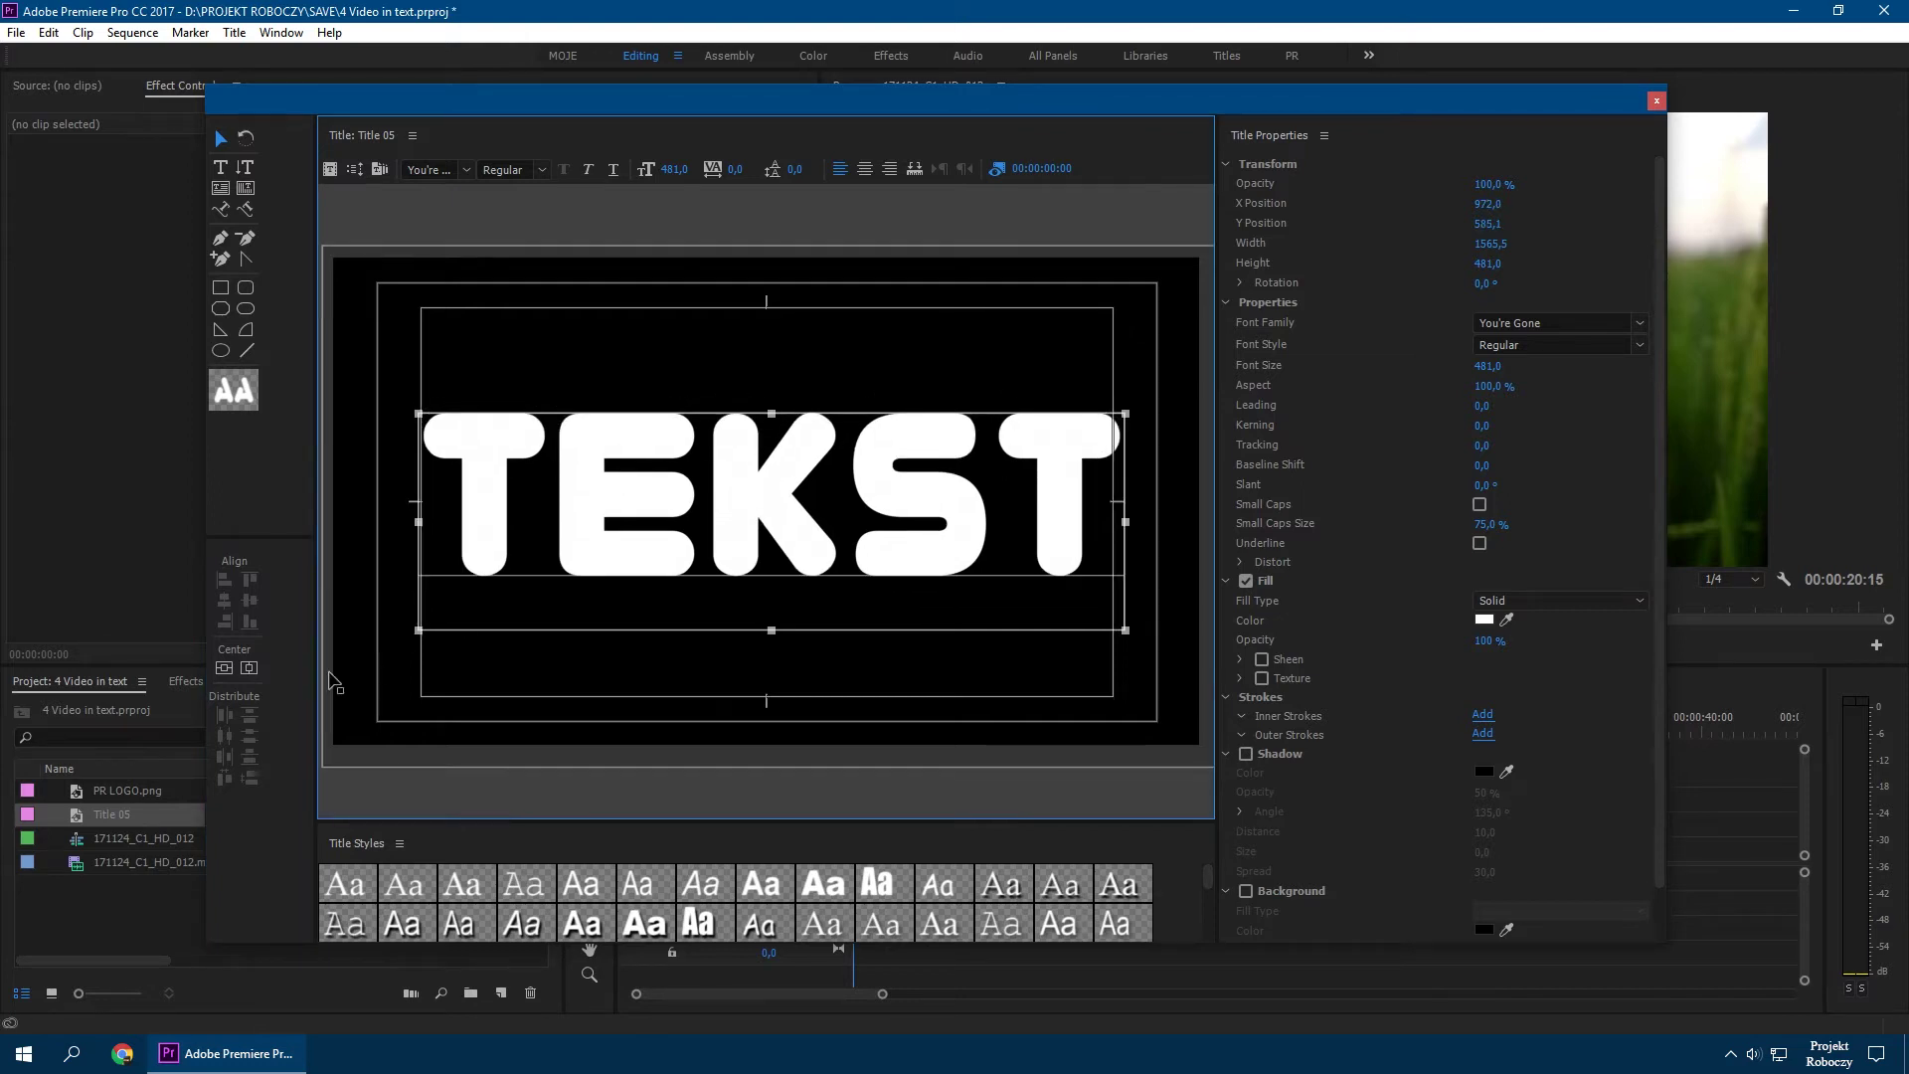
{"action": "left_click_drag", "start_coordinate": [736, 514], "coordinate": [731, 499]}
{"action": "left_click", "coordinate": [250, 668]}
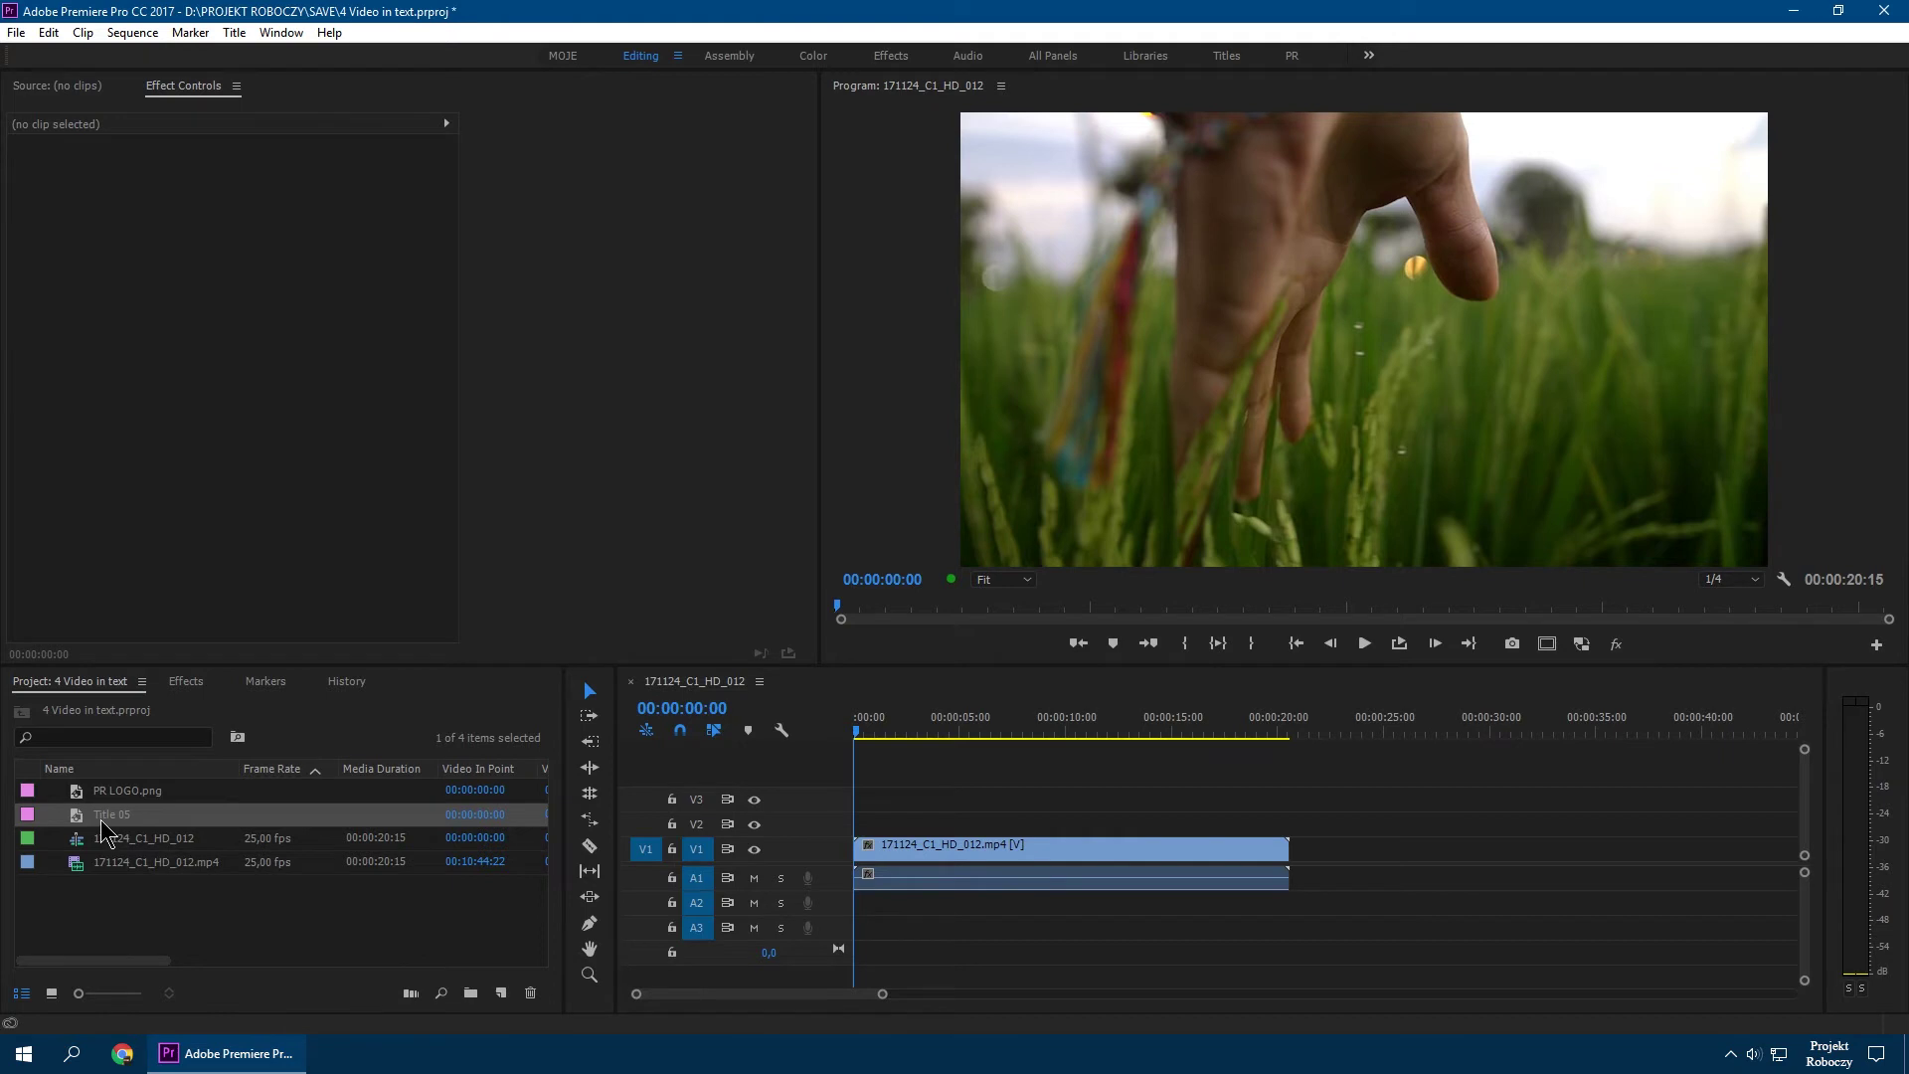
Place Title 05 on track V2 above the field clip, spanning its full 00:00:20:15 length
{"action": "mouse_move", "coordinate": [118, 817]}
{"action": "left_mouse_down"}
{"action": "mouse_move", "coordinate": [861, 836]}
{"action": "mouse_move", "coordinate": [1288, 822]}
{"action": "left_mouse_up"}
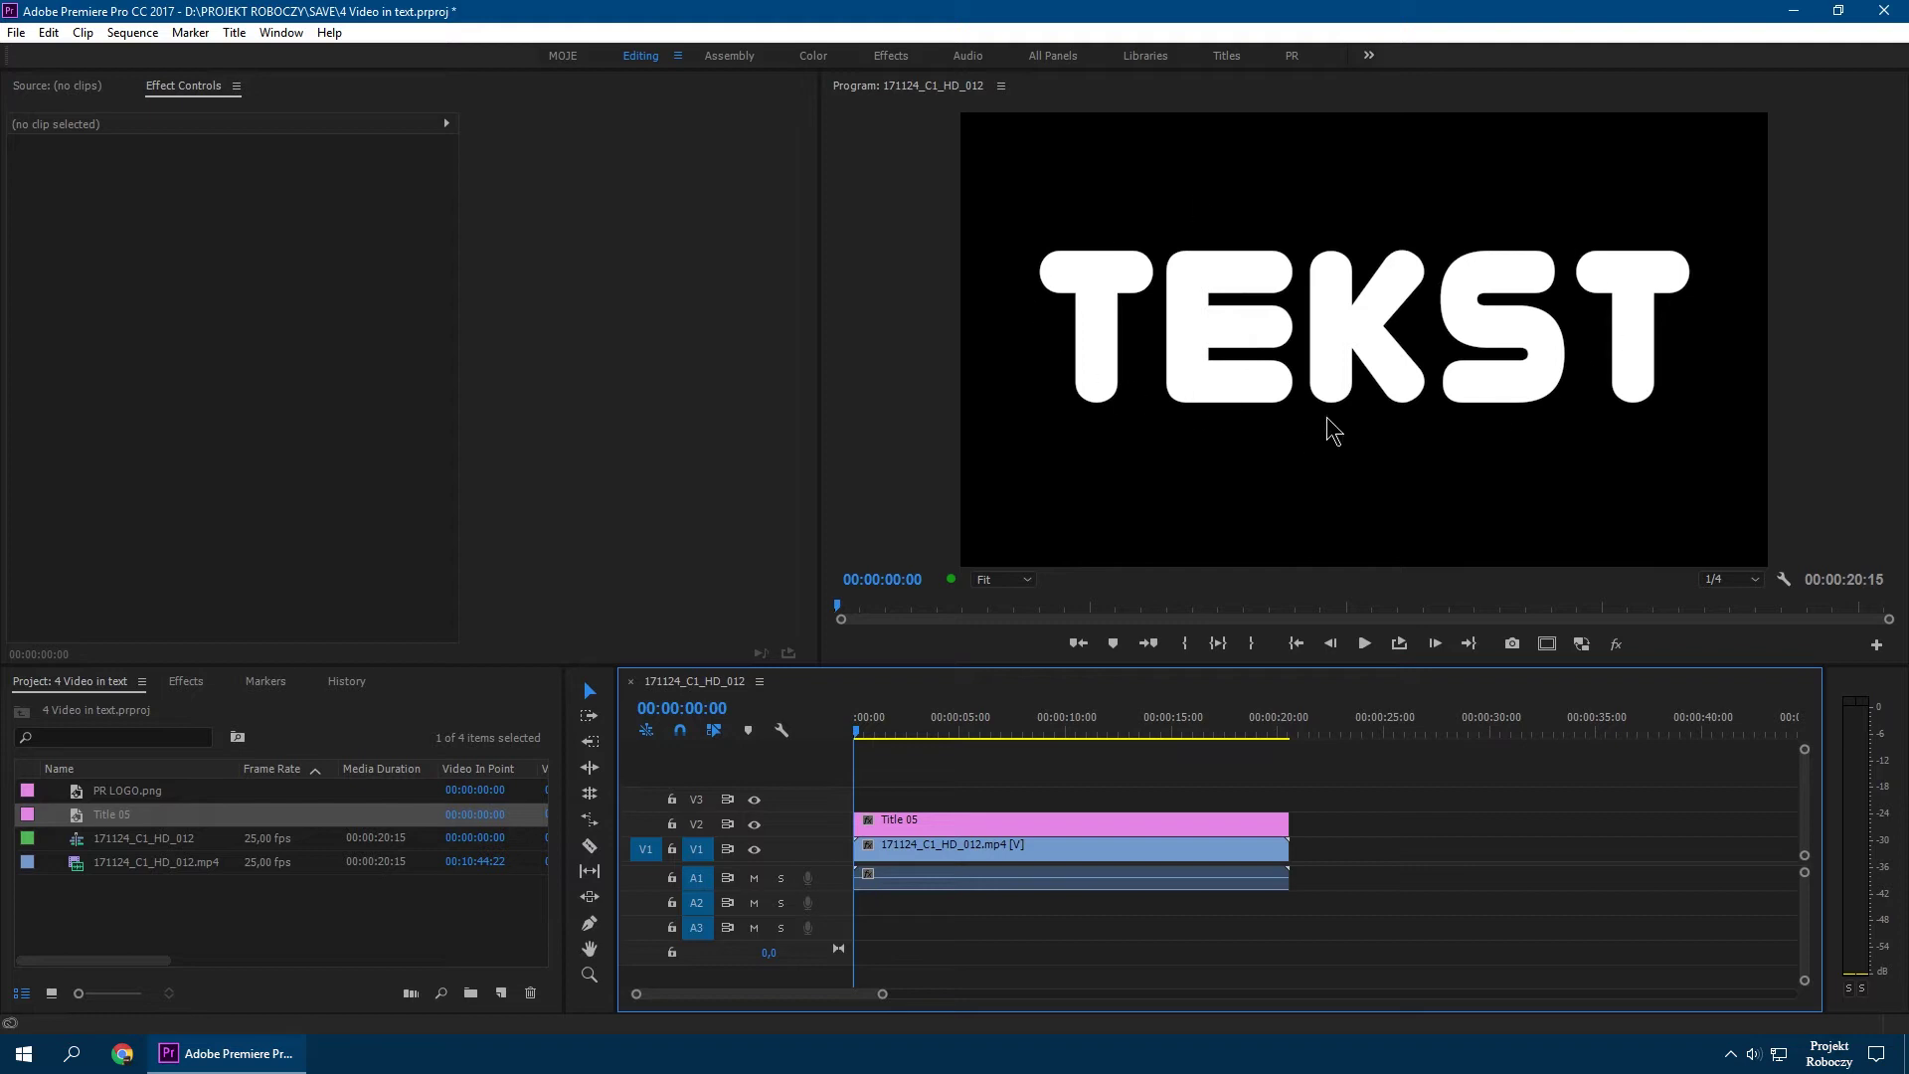
{"action": "left_click", "coordinate": [963, 821]}
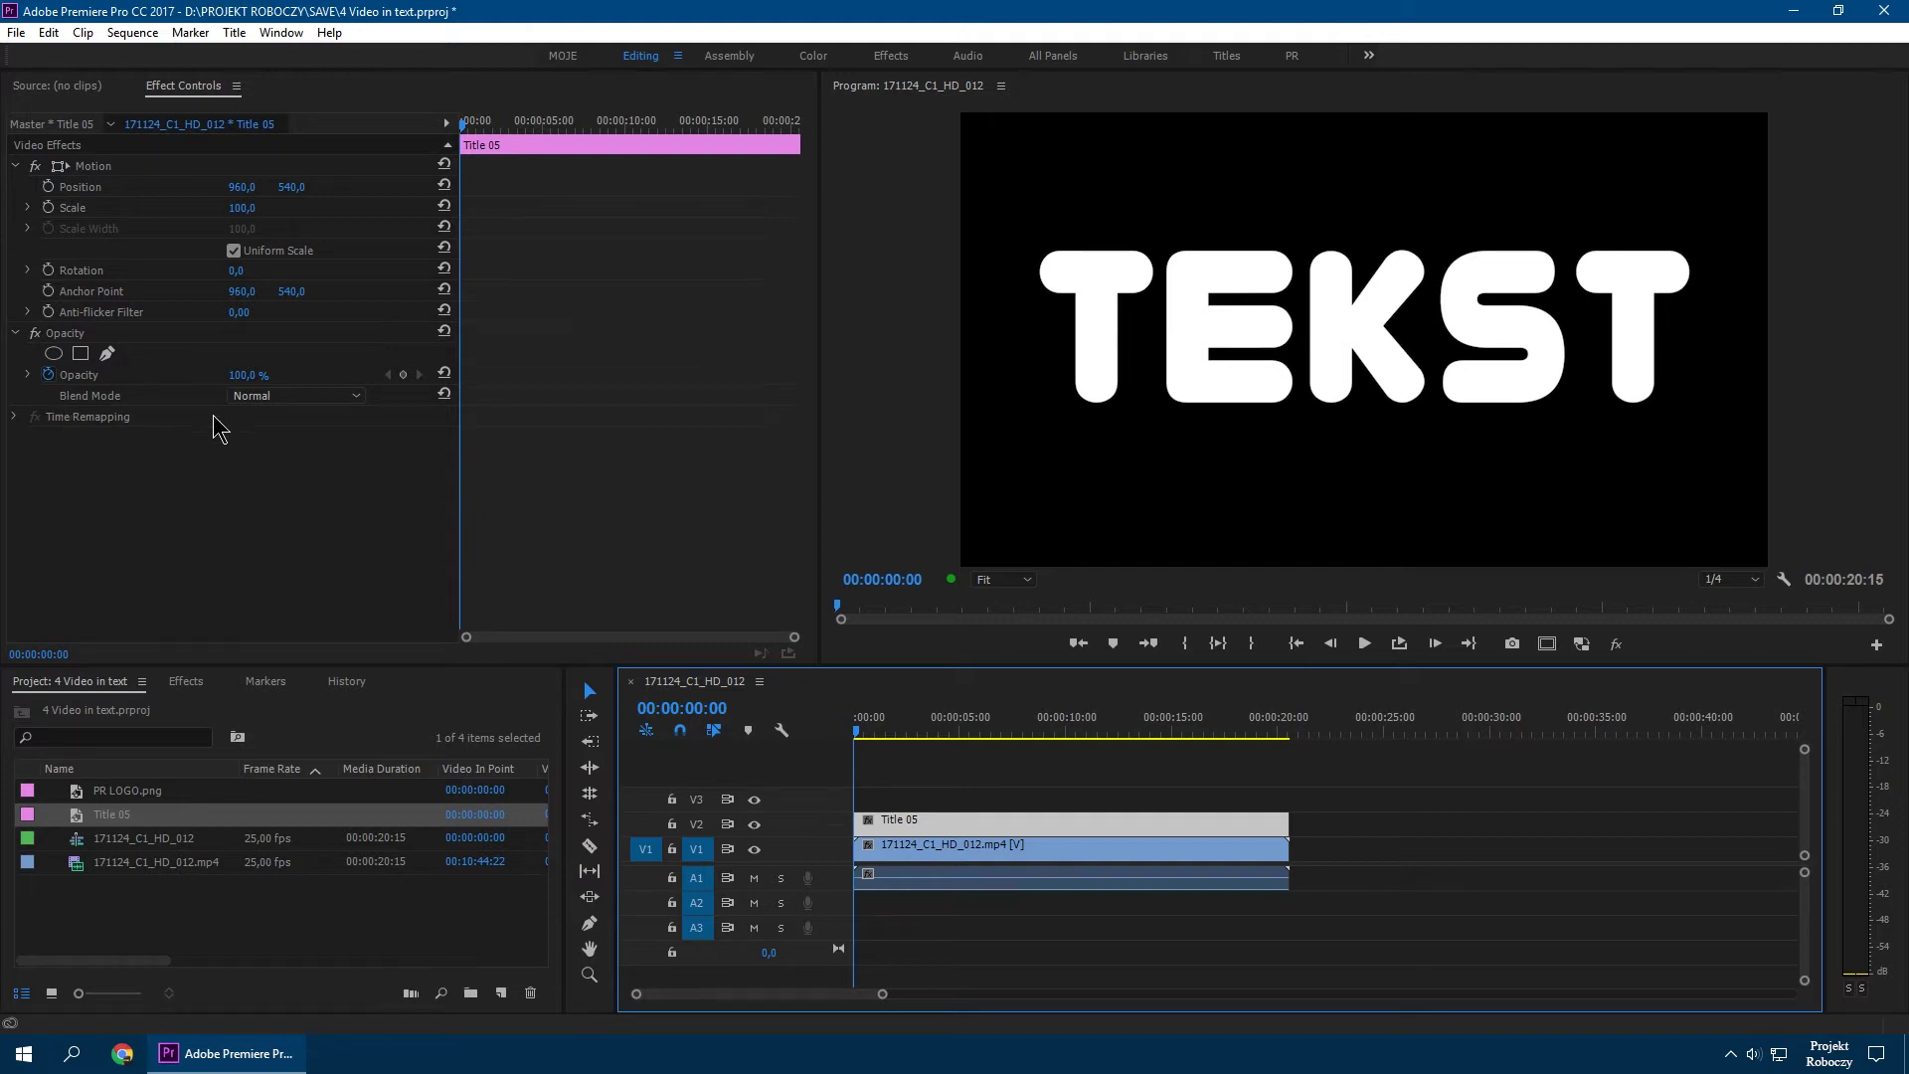
Preview Title 05 with Darken blending, then switch its blend mode to Lighten
{"action": "left_click", "coordinate": [299, 396]}
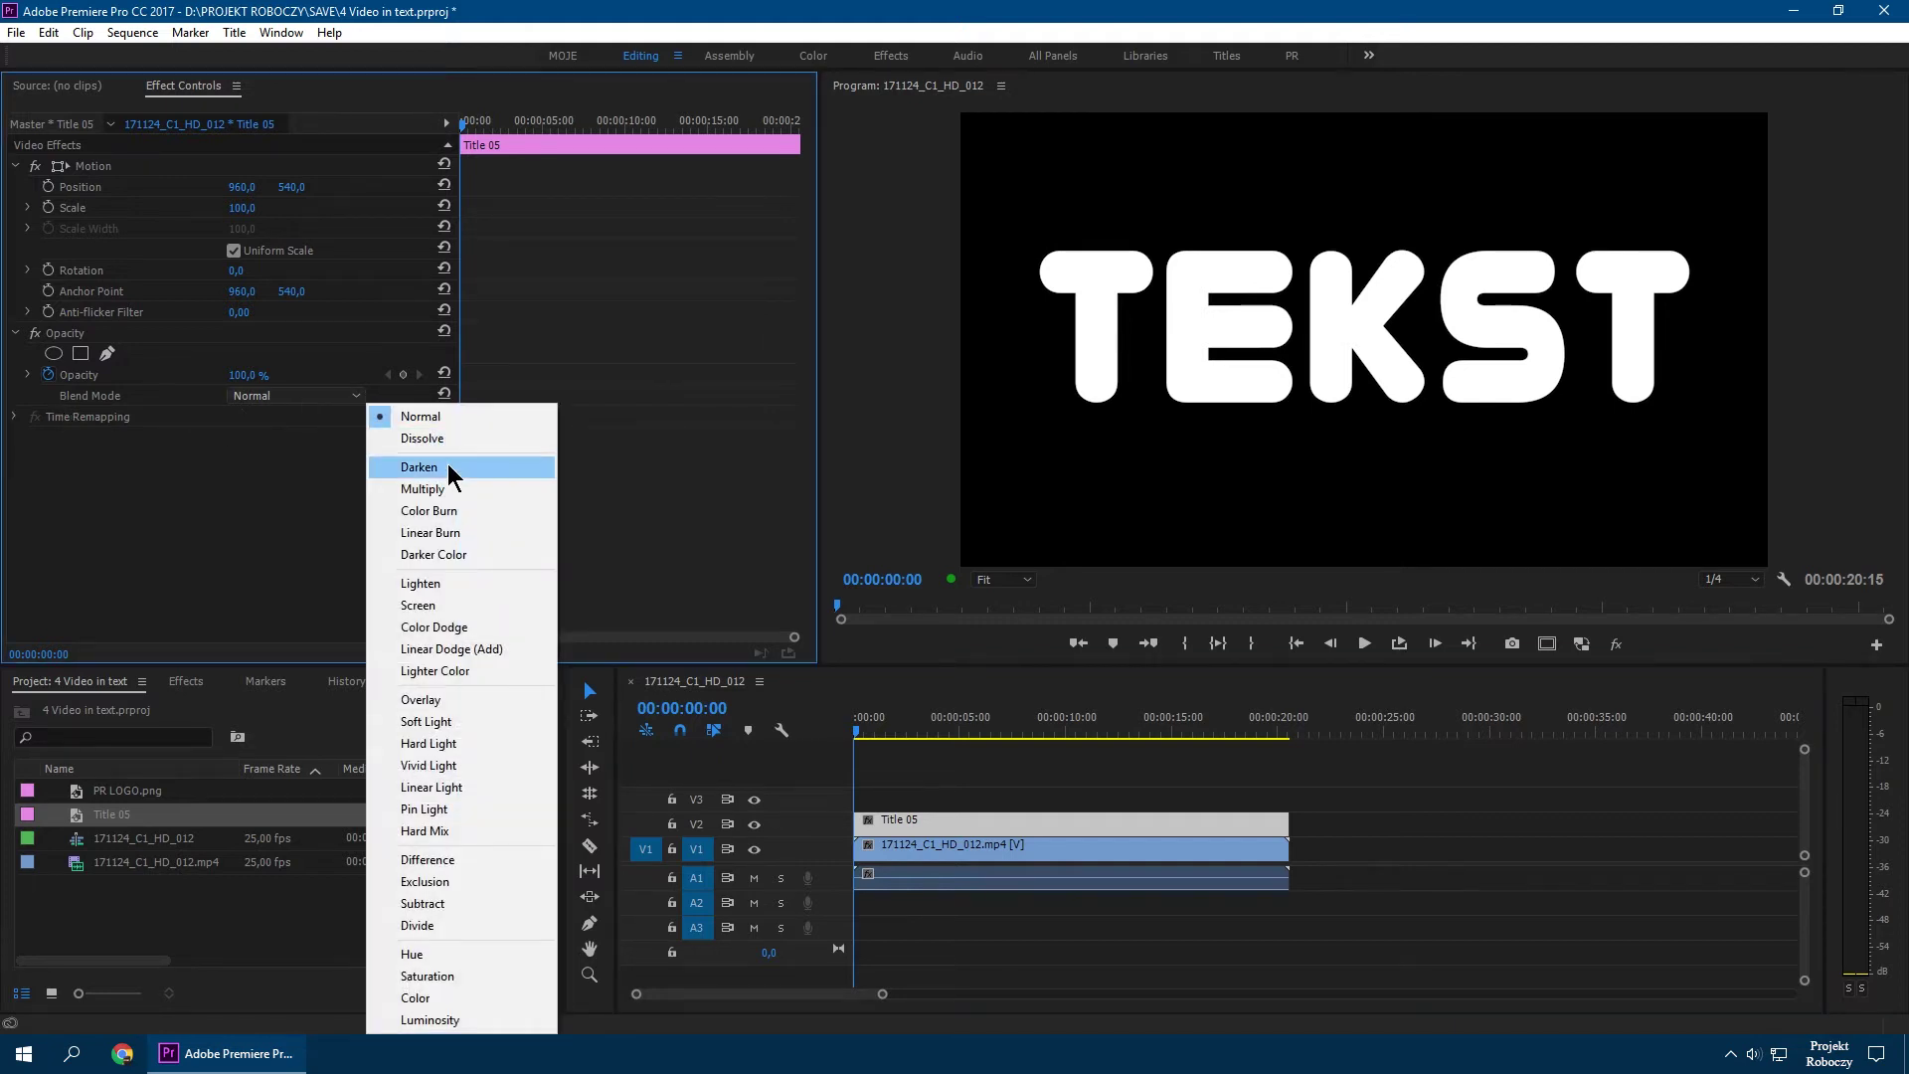
{"action": "left_click", "coordinate": [448, 464]}
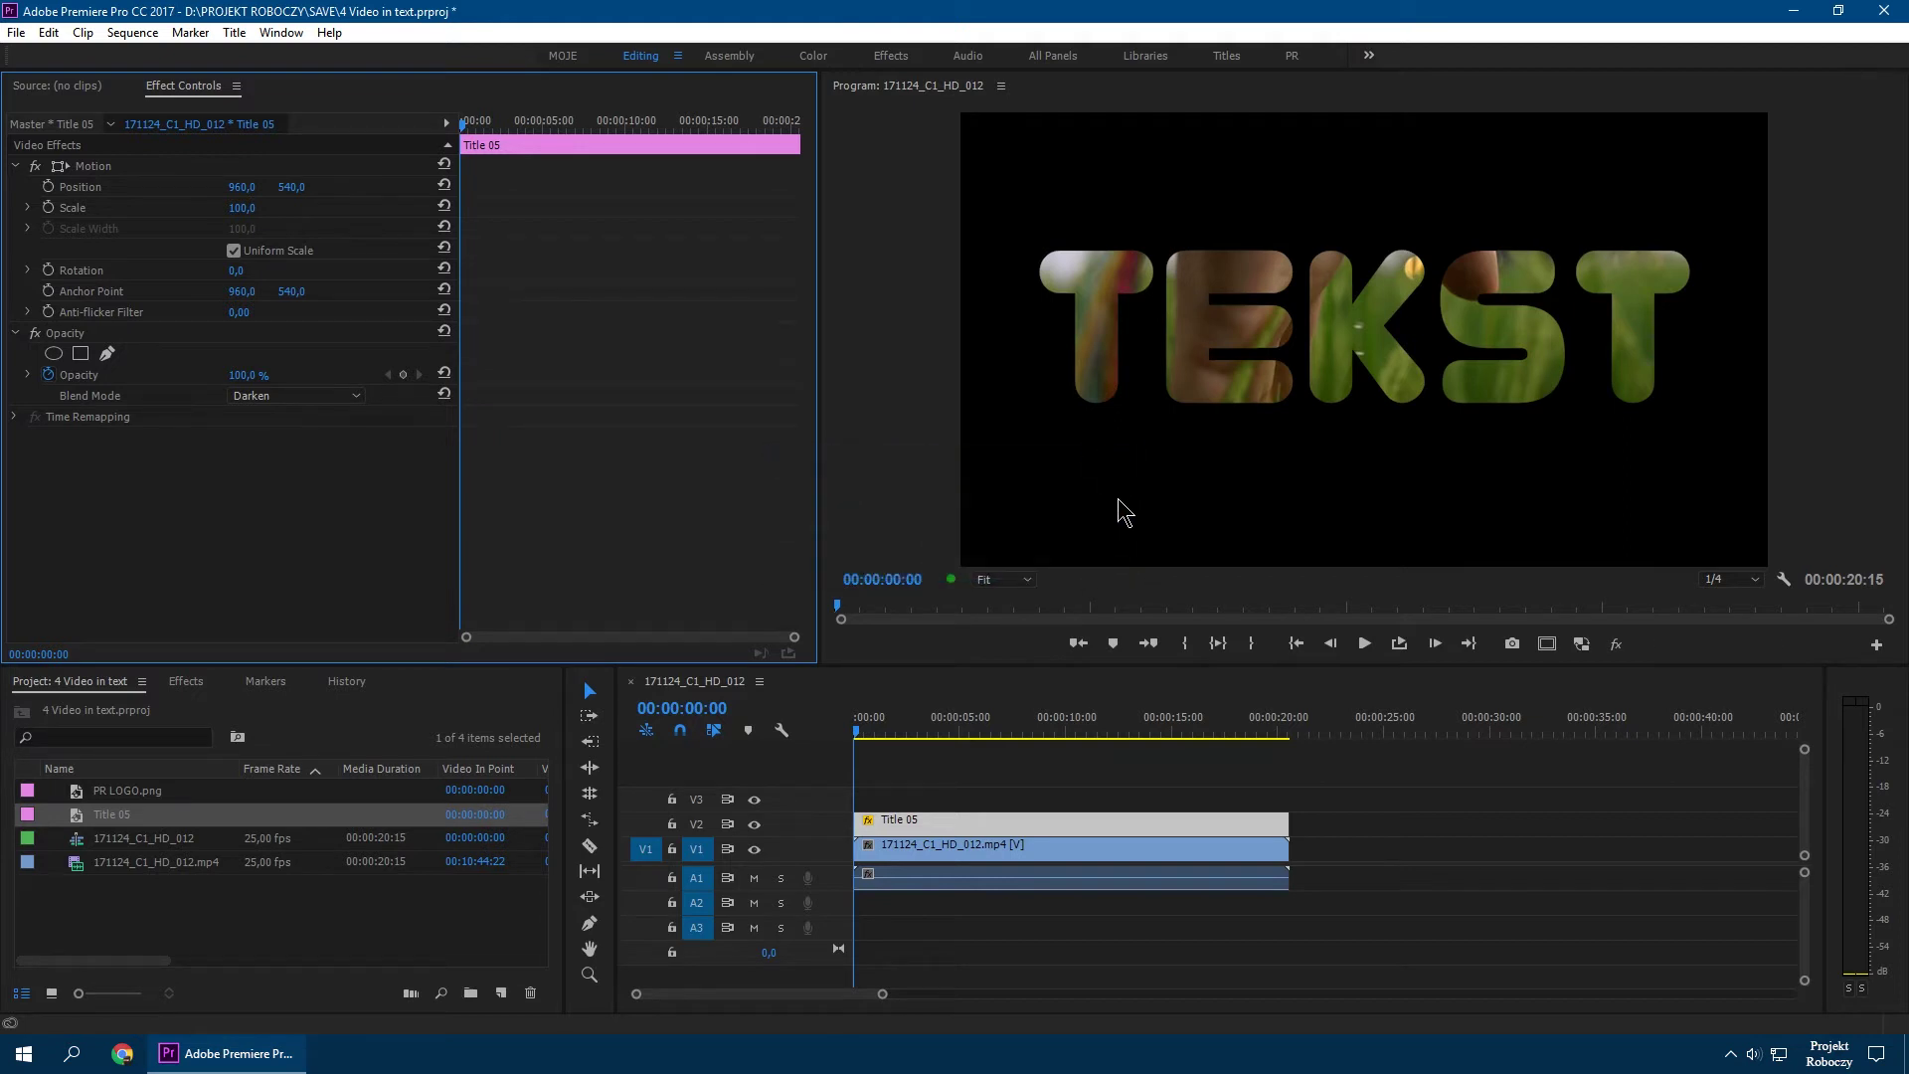
{"action": "key", "text": "space"}
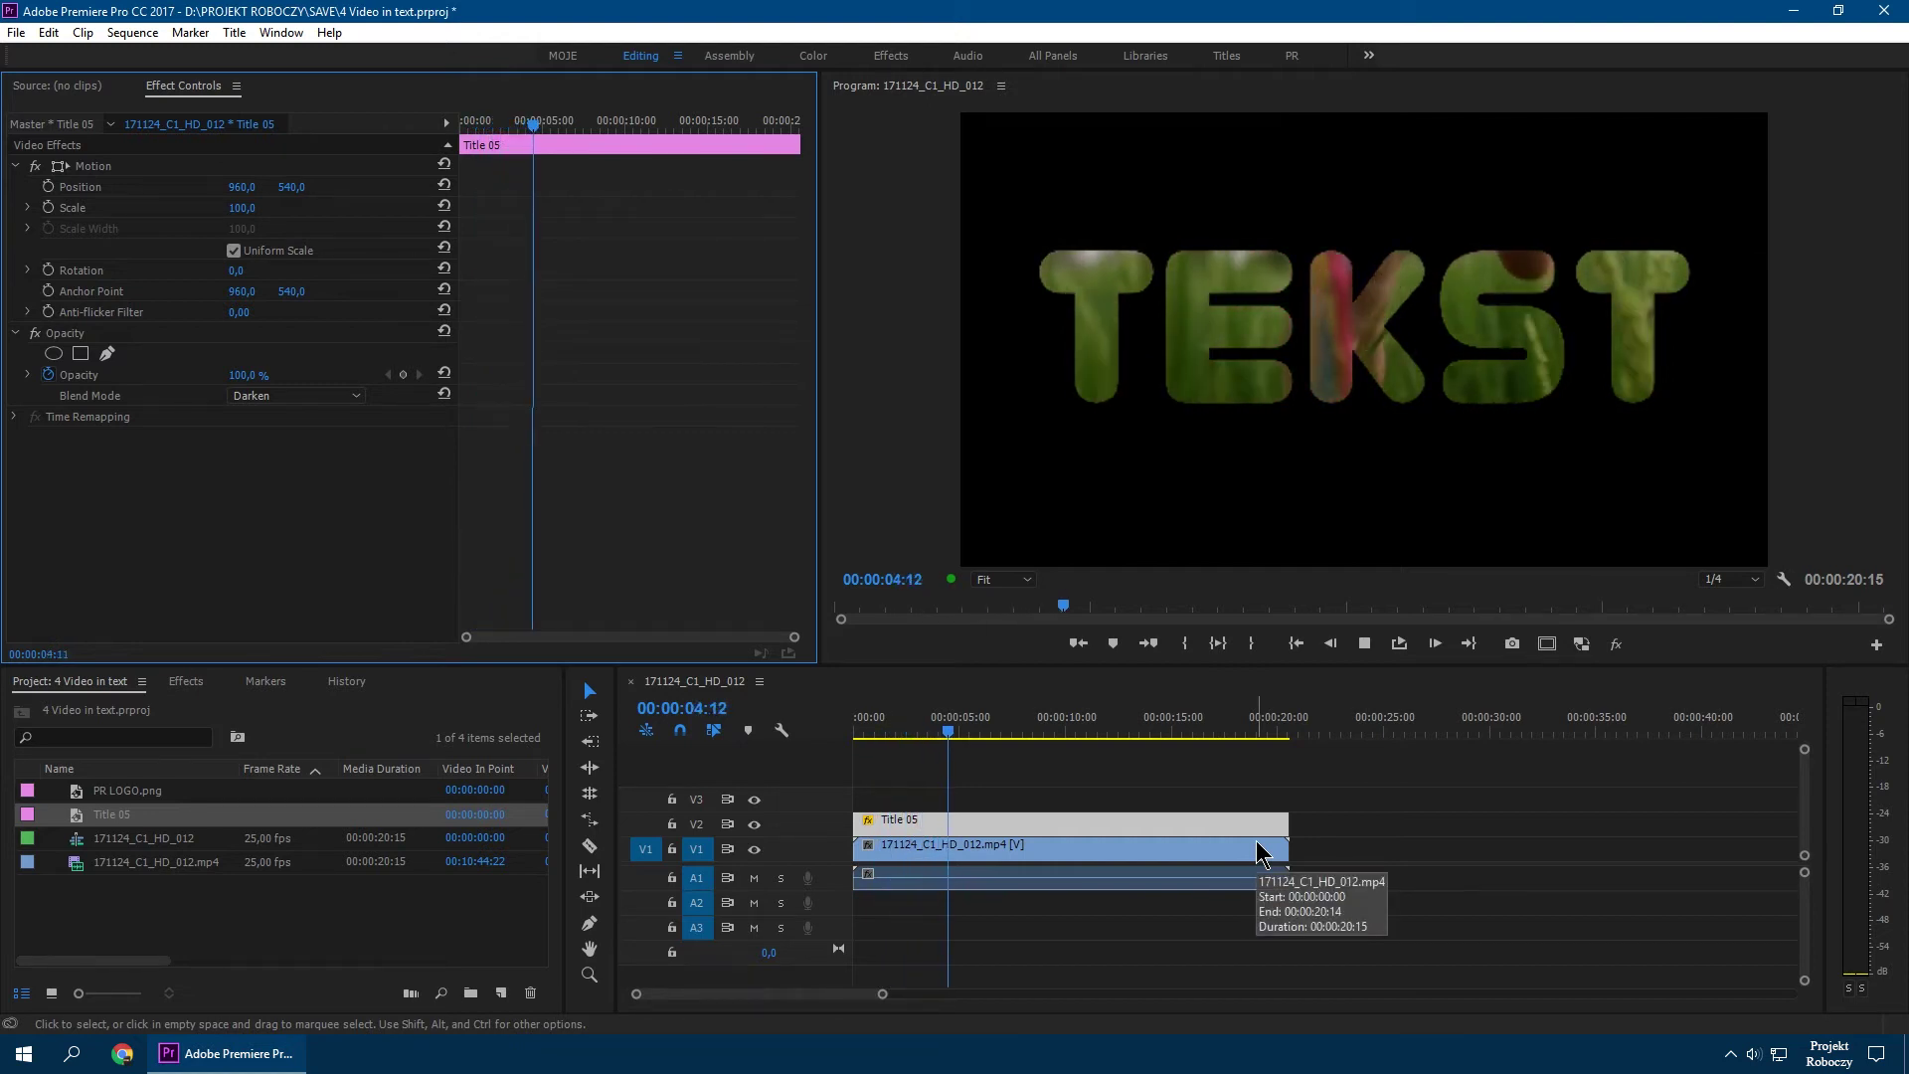
{"action": "key", "text": "space"}
{"action": "left_click", "coordinate": [310, 396]}
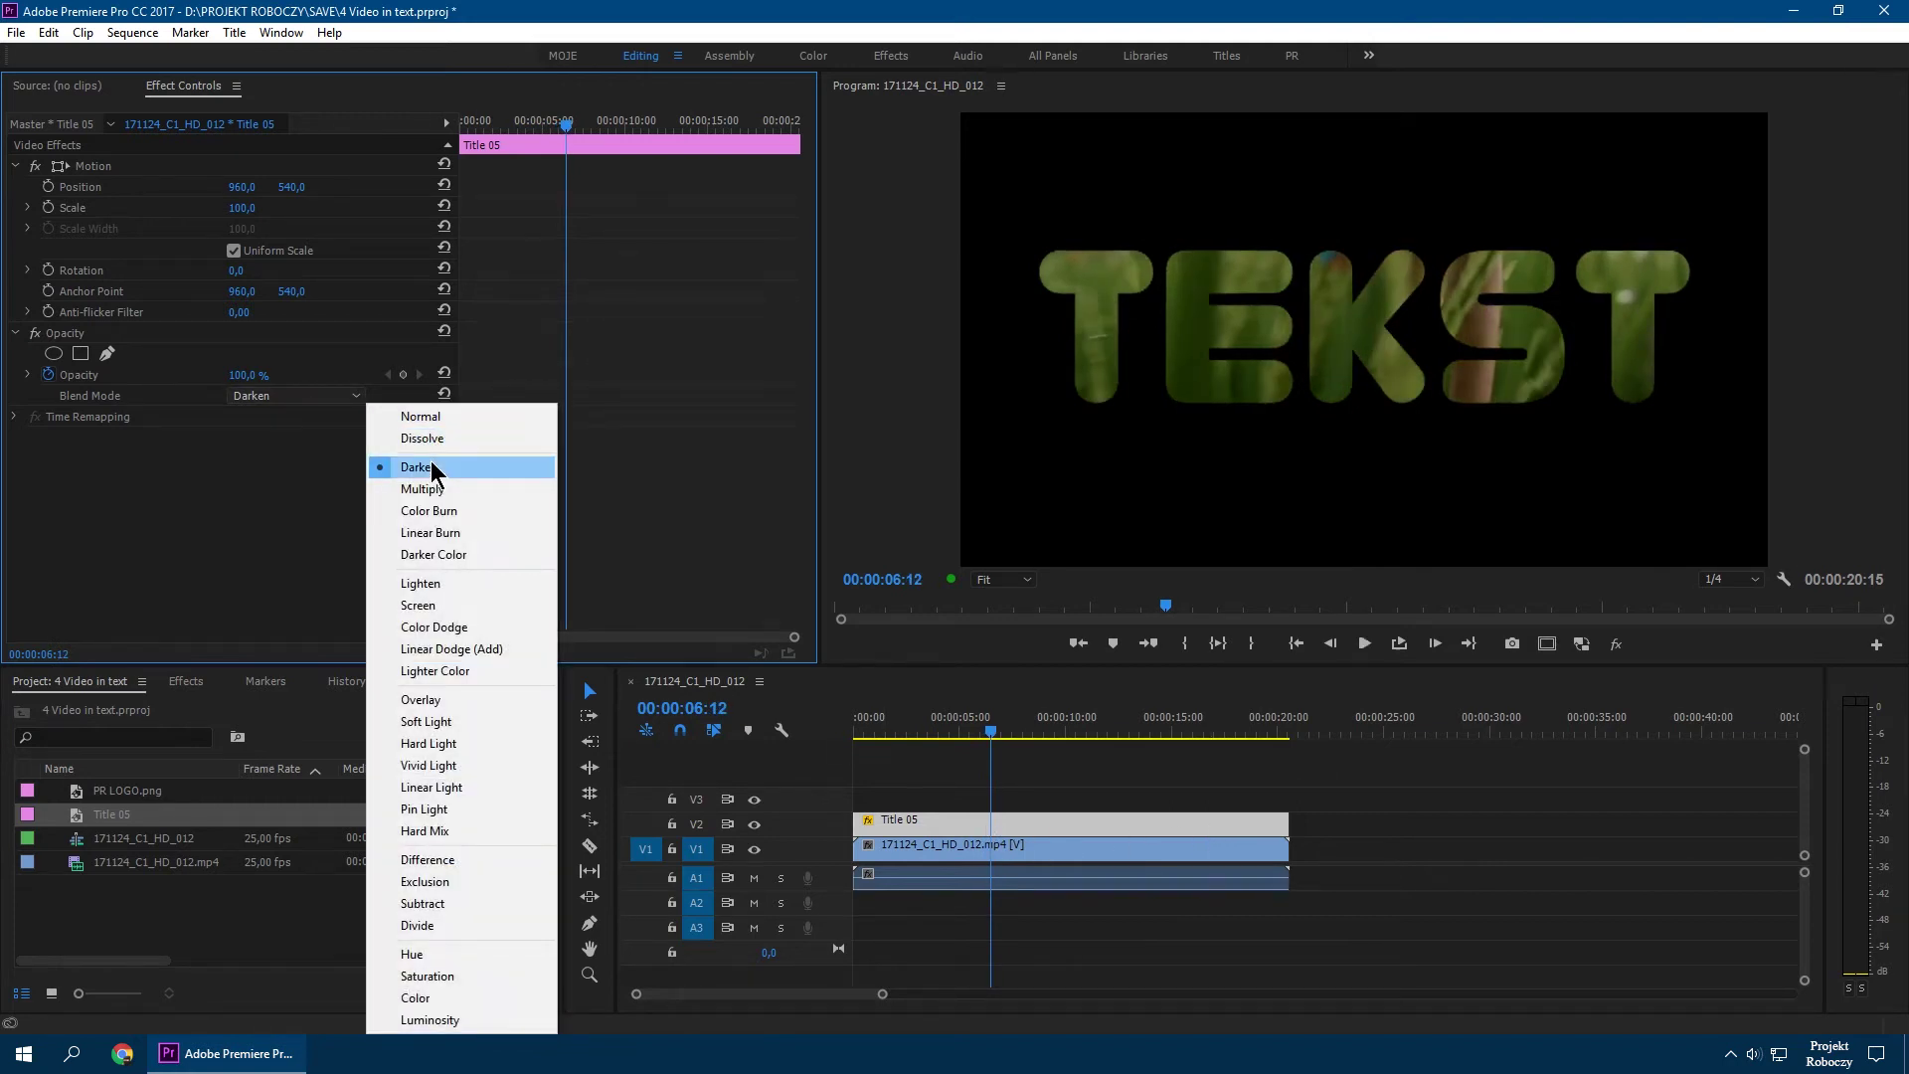
{"action": "left_click", "coordinate": [436, 583]}
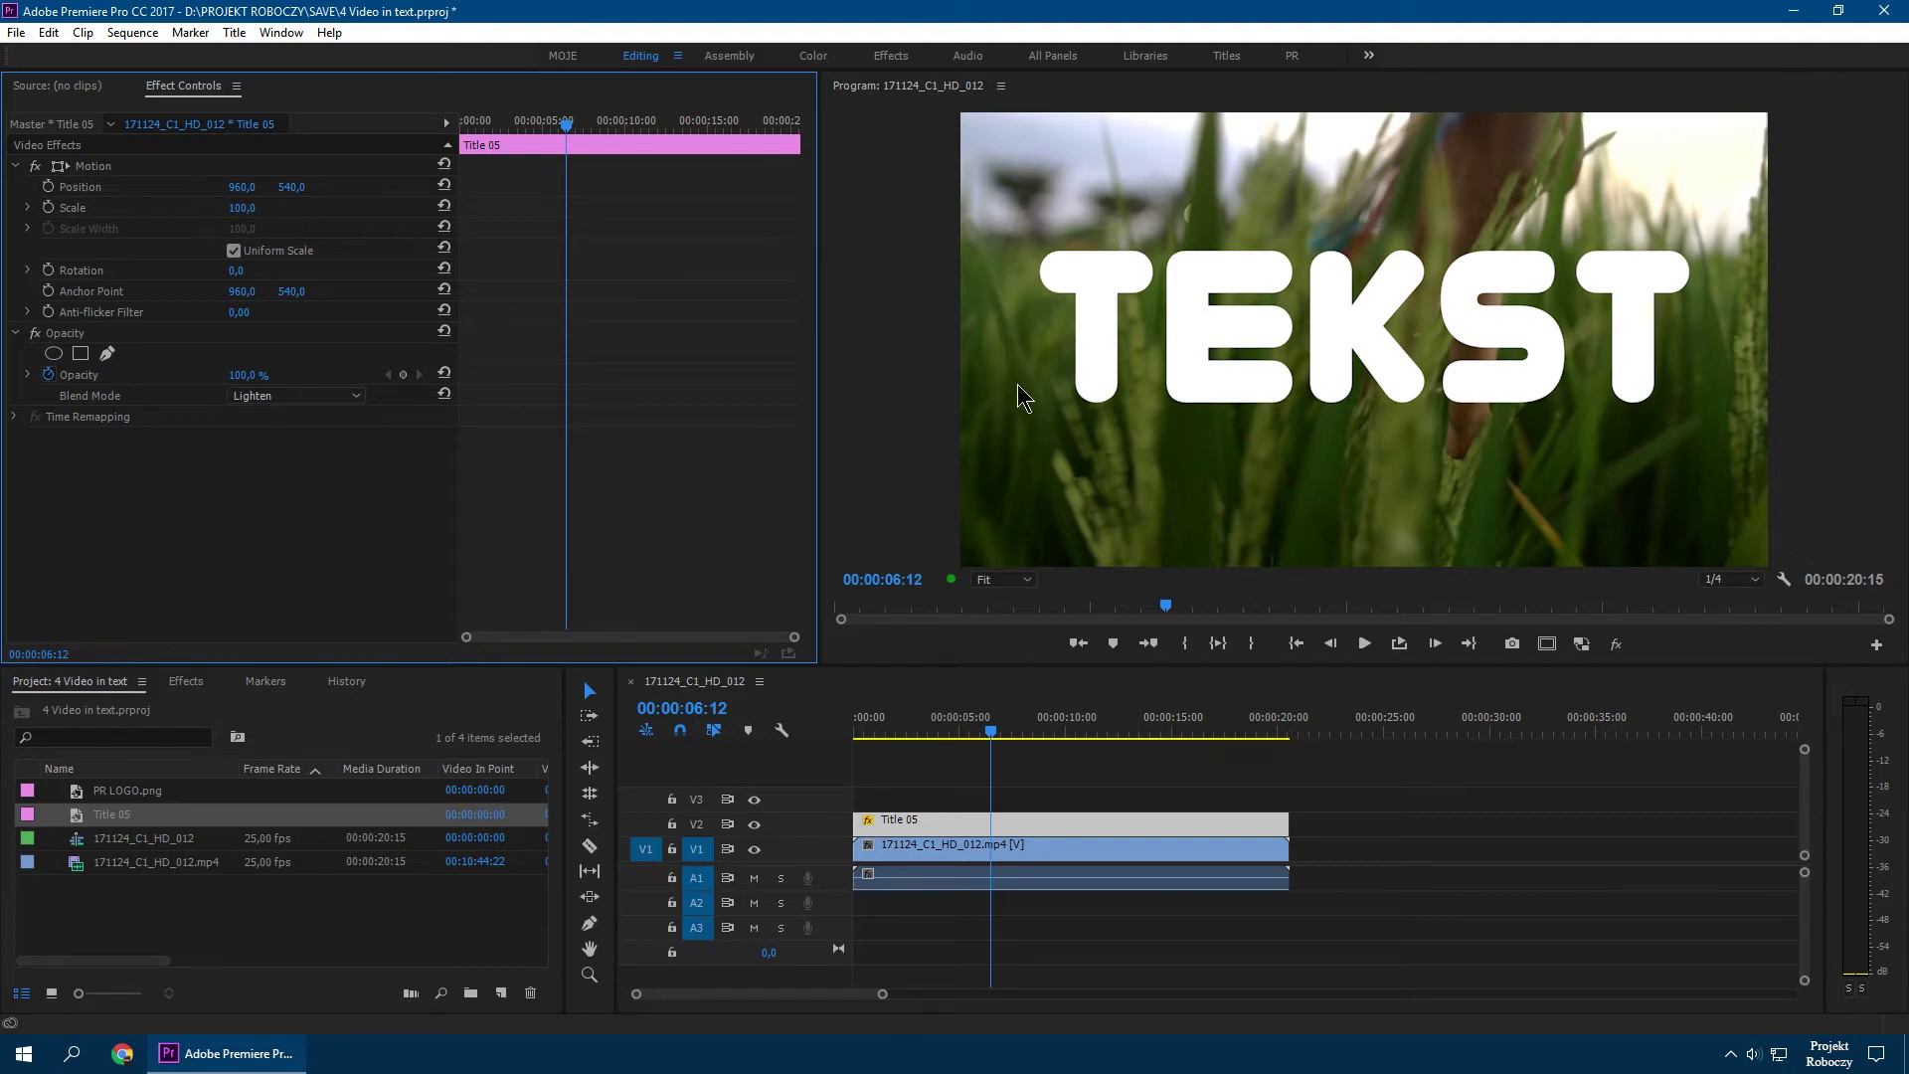
Delete Title 05 from track V2 and place PR LOGO.png there above the field clip
{"action": "left_click", "coordinate": [1034, 826]}
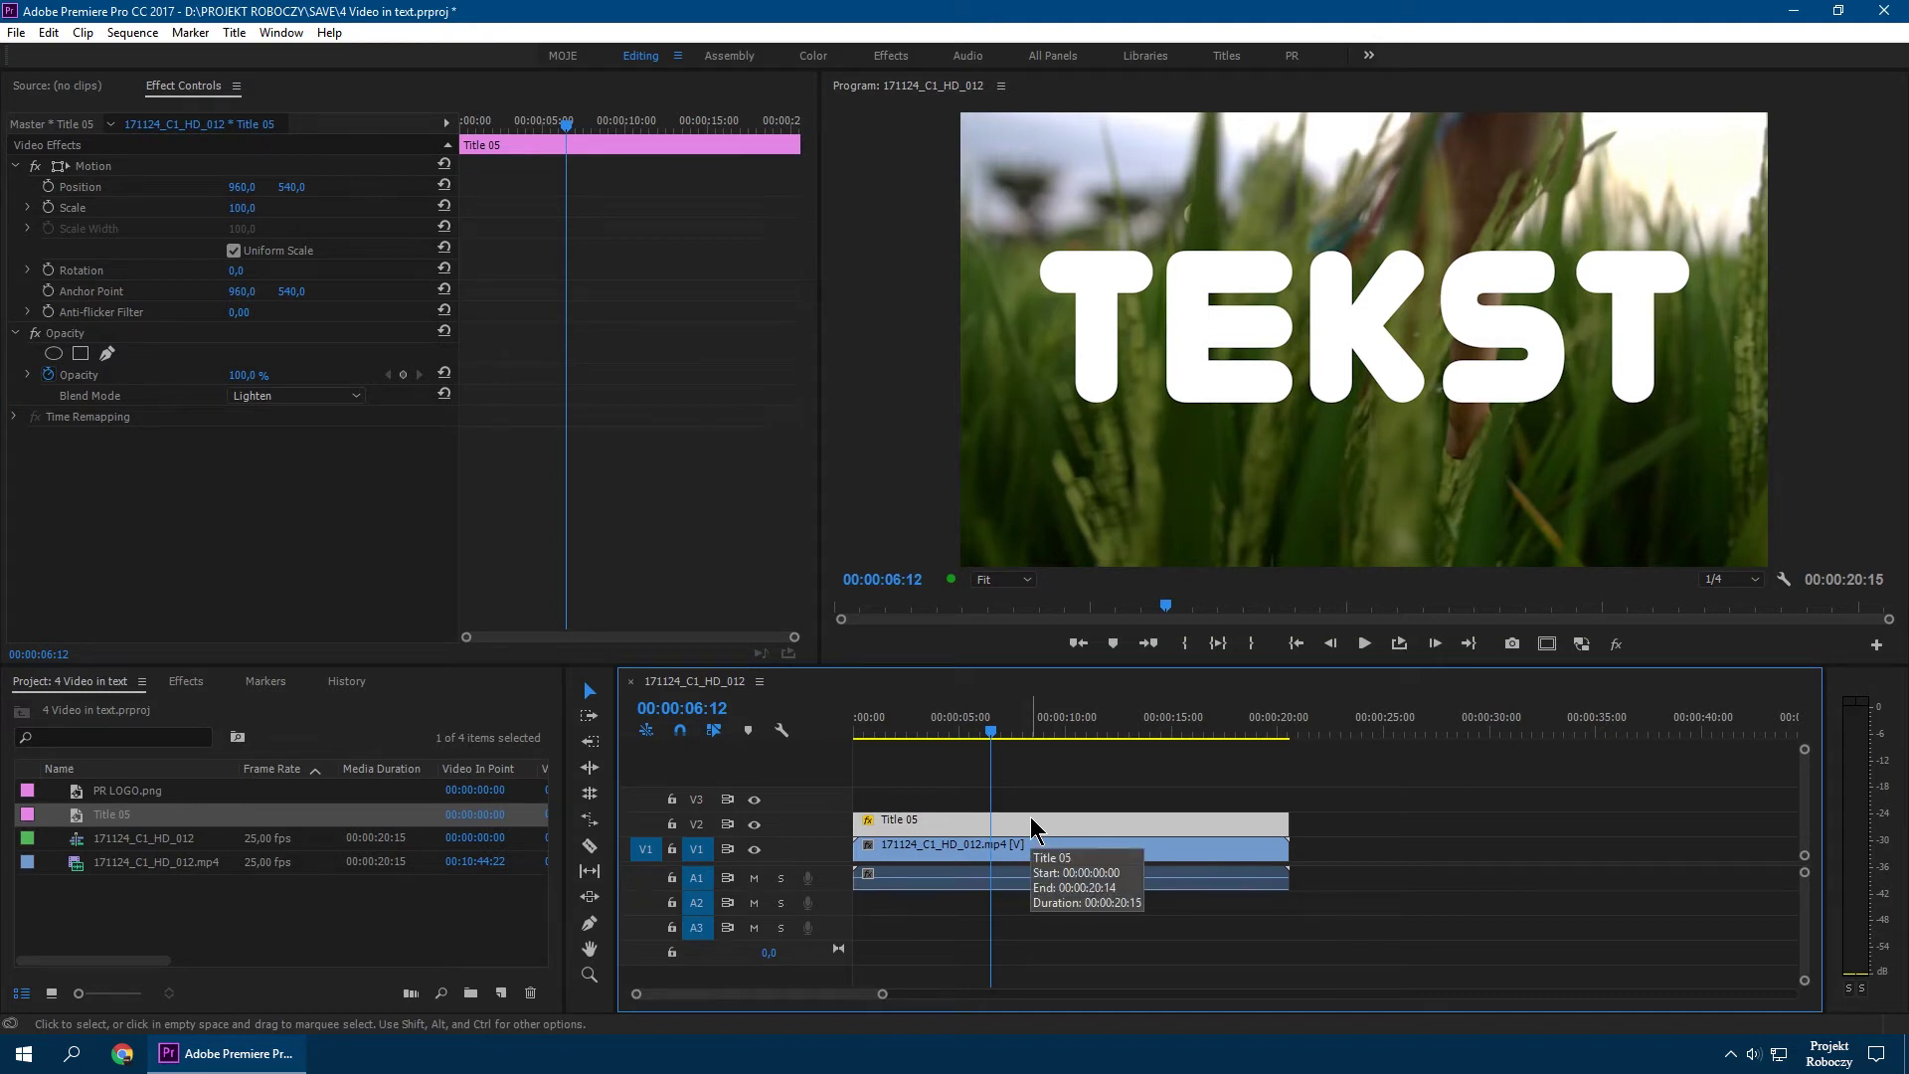
{"action": "key", "text": "Delete"}
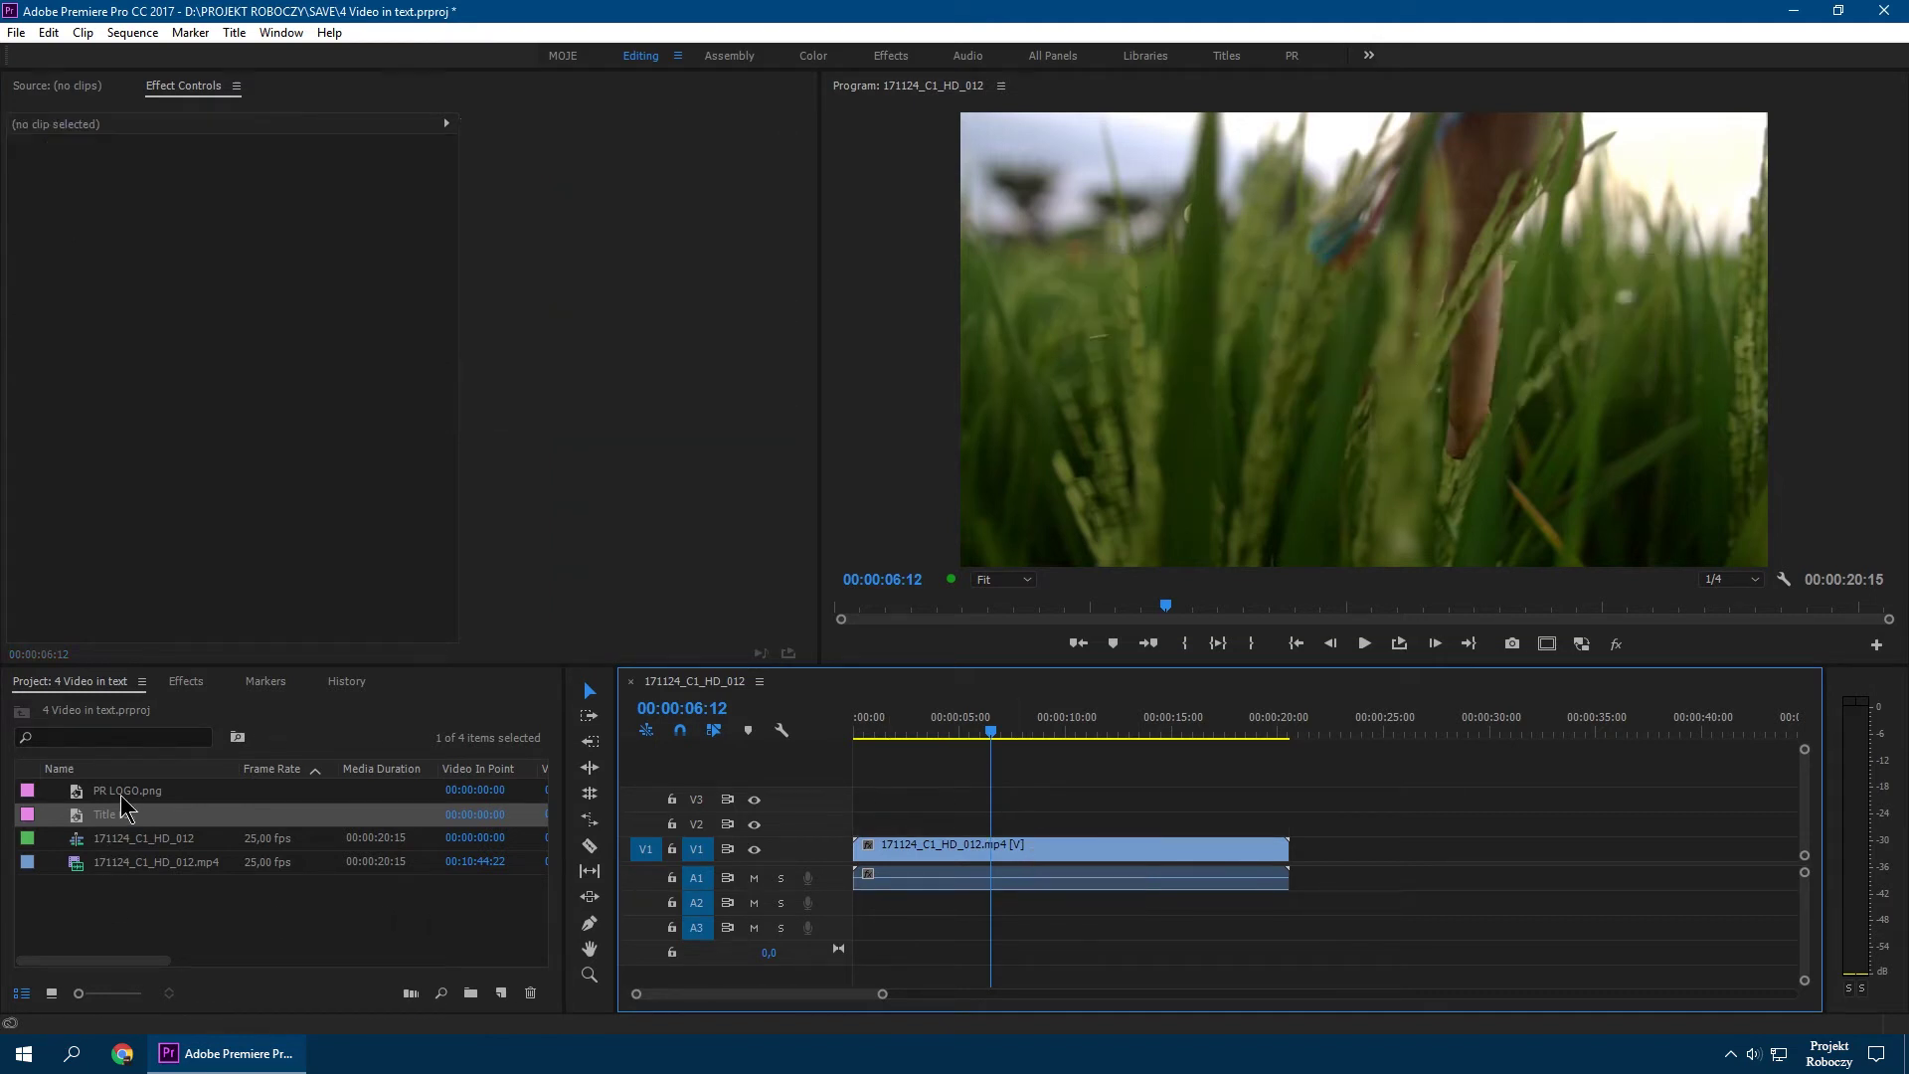
{"action": "left_click_drag", "start_coordinate": [119, 791], "coordinate": [837, 833]}
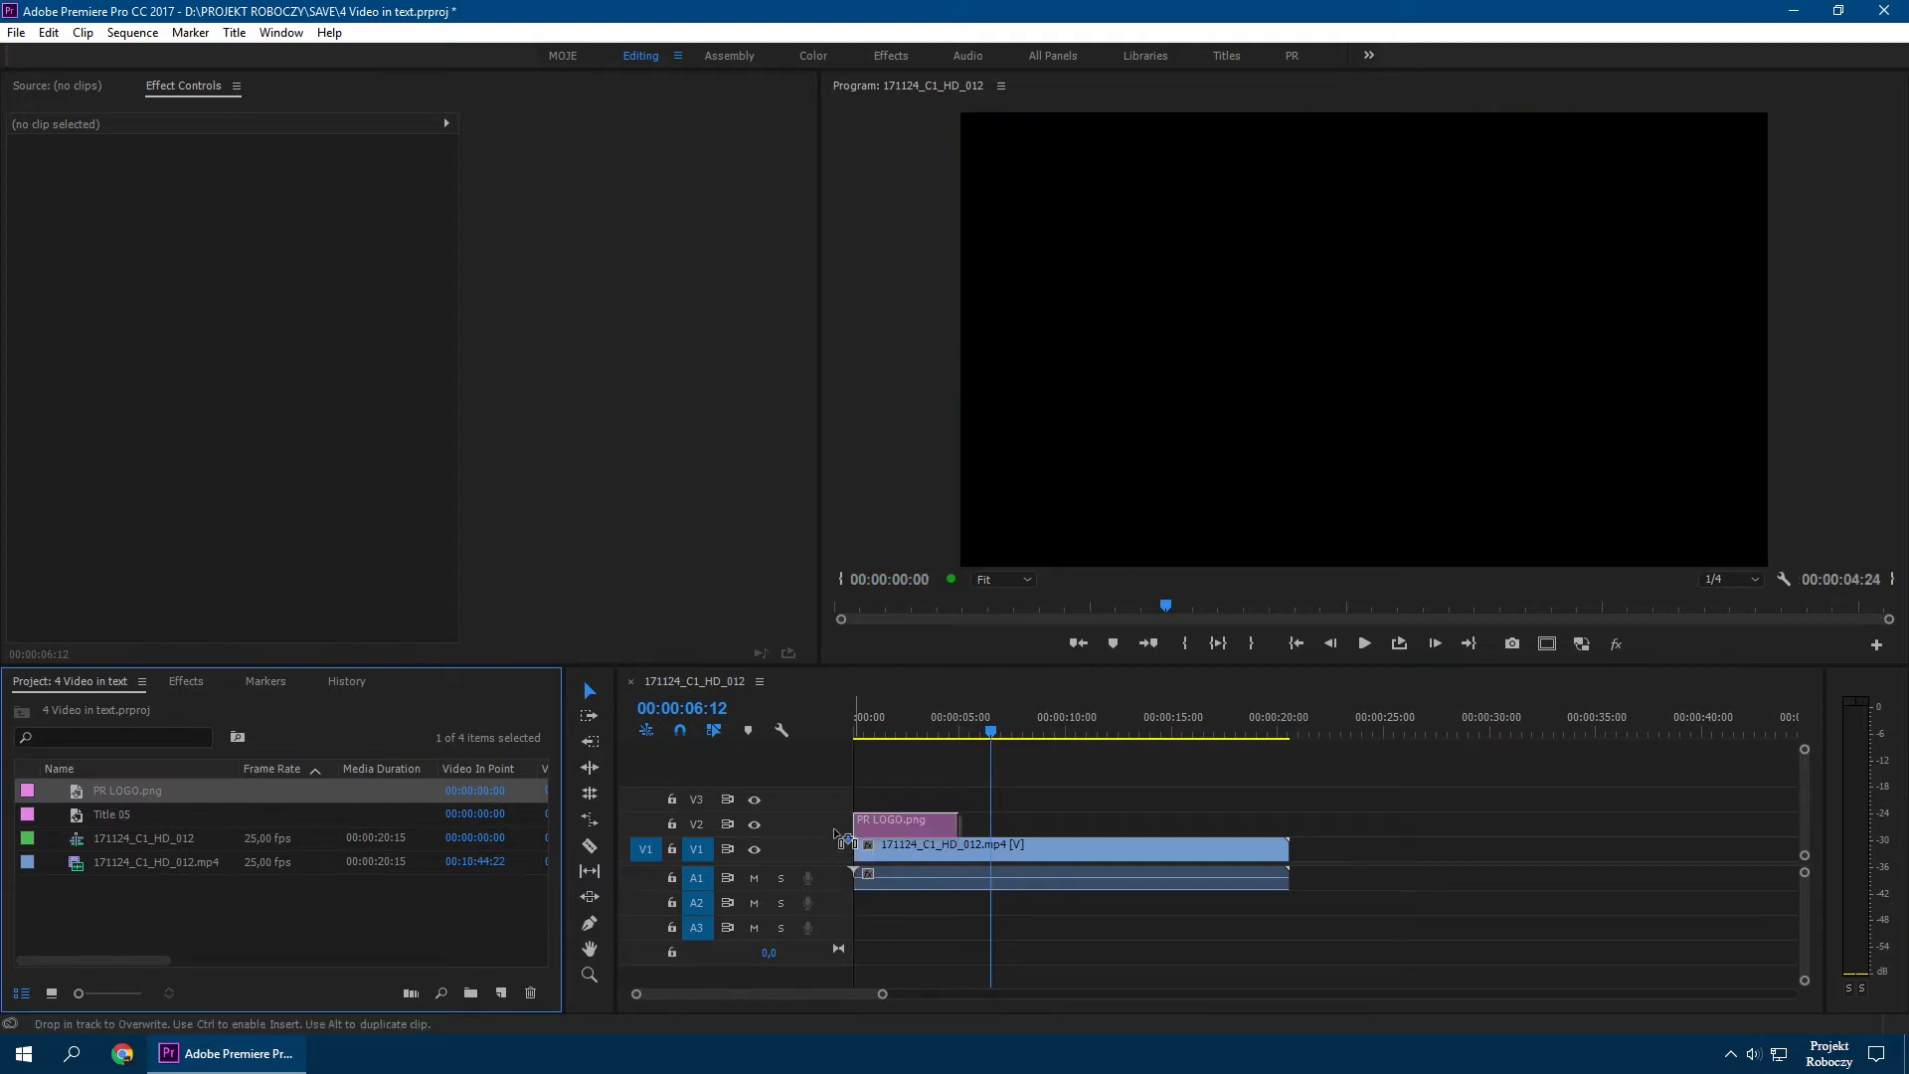
Extend PR LOGO.png to the end of the footage and set its blend mode to Darken
{"action": "left_click_drag", "start_coordinate": [957, 822], "coordinate": [1283, 816]}
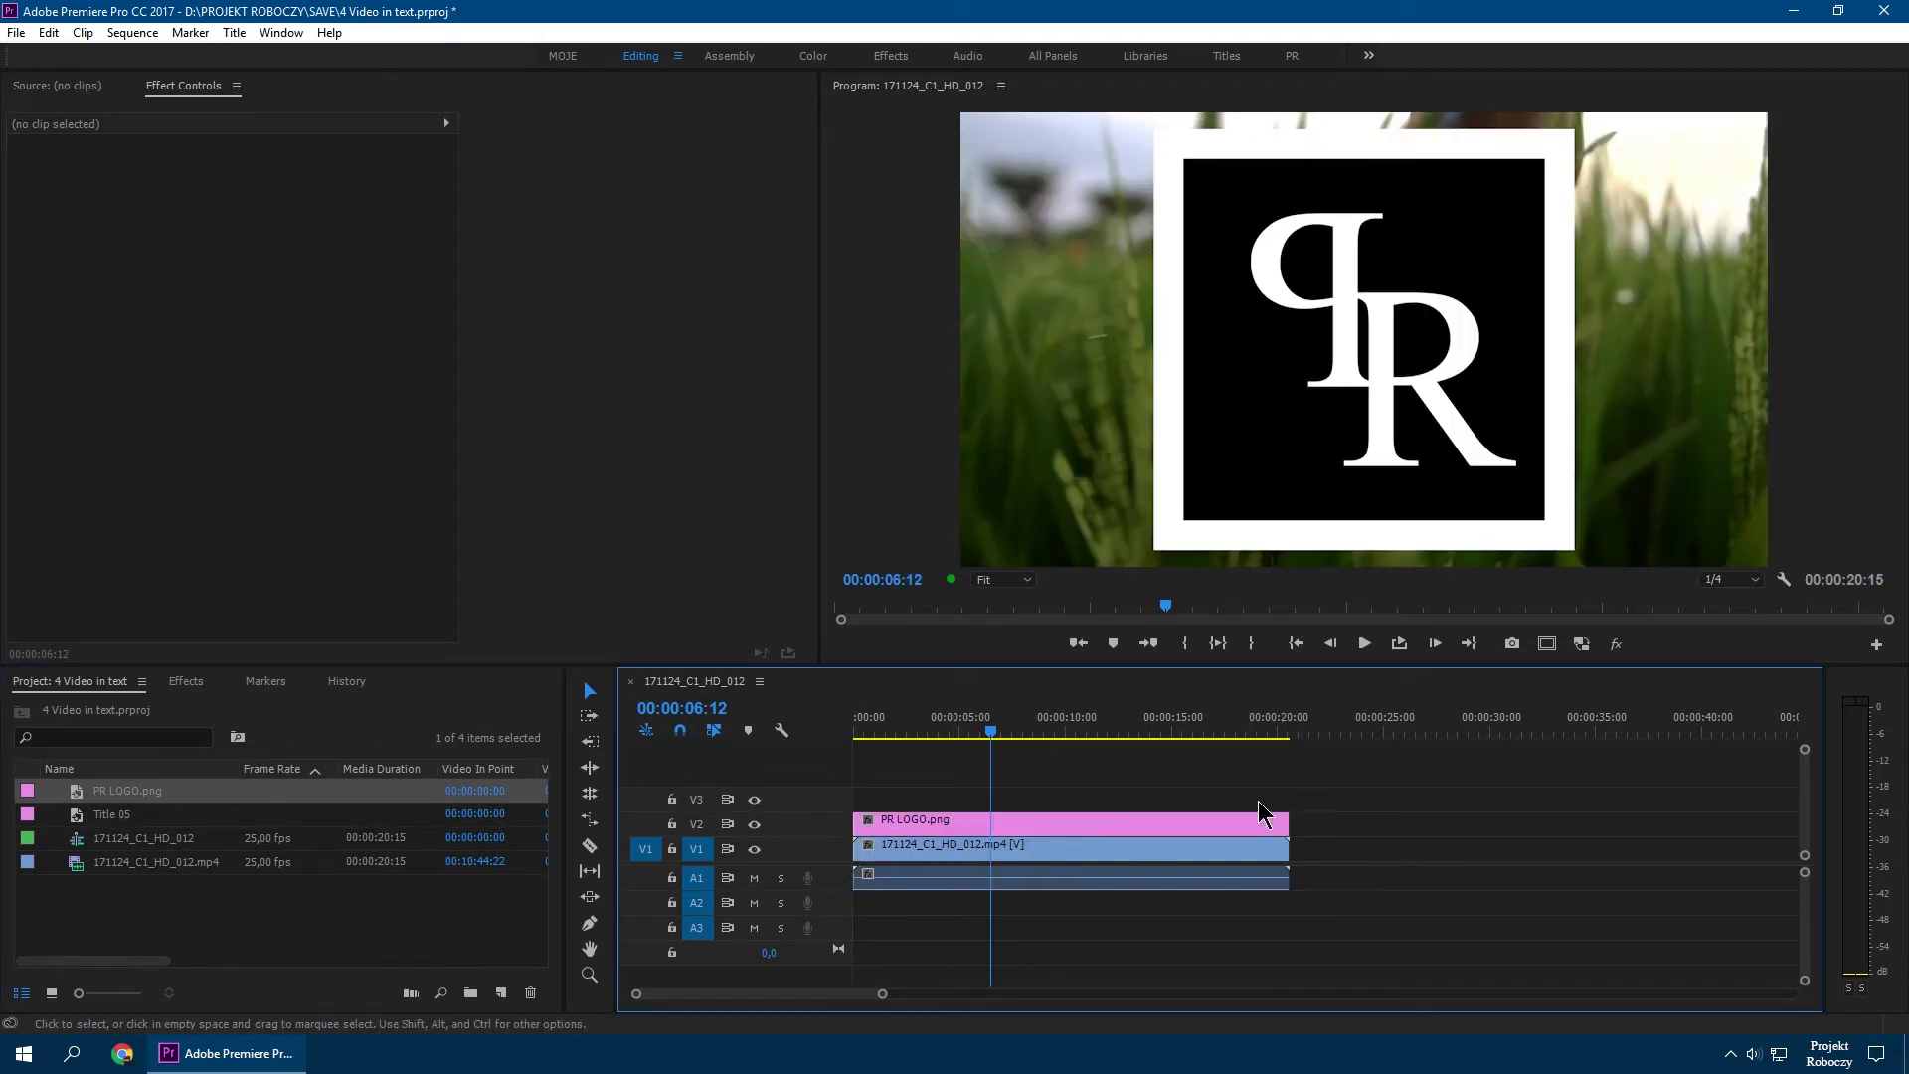
{"action": "left_click", "coordinate": [1023, 821]}
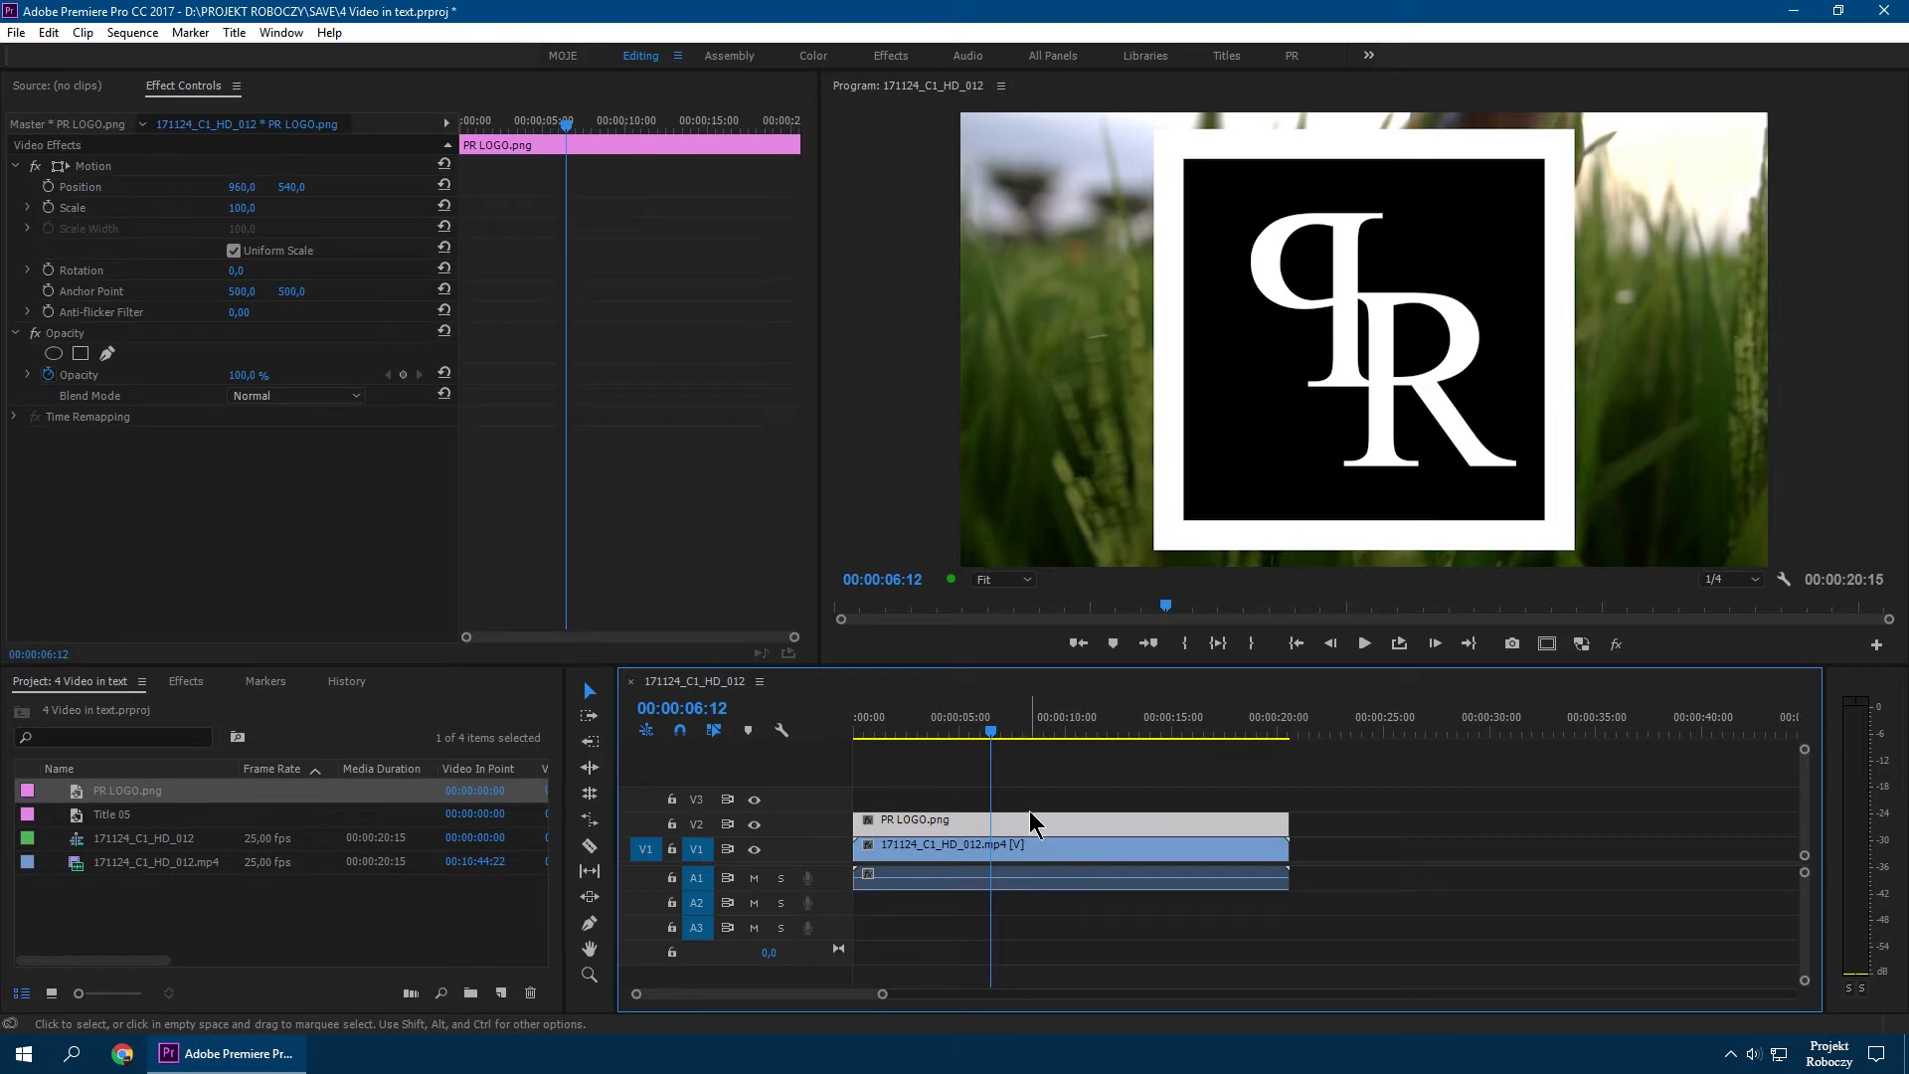
{"action": "left_click", "coordinate": [287, 397]}
{"action": "left_click", "coordinate": [415, 474]}
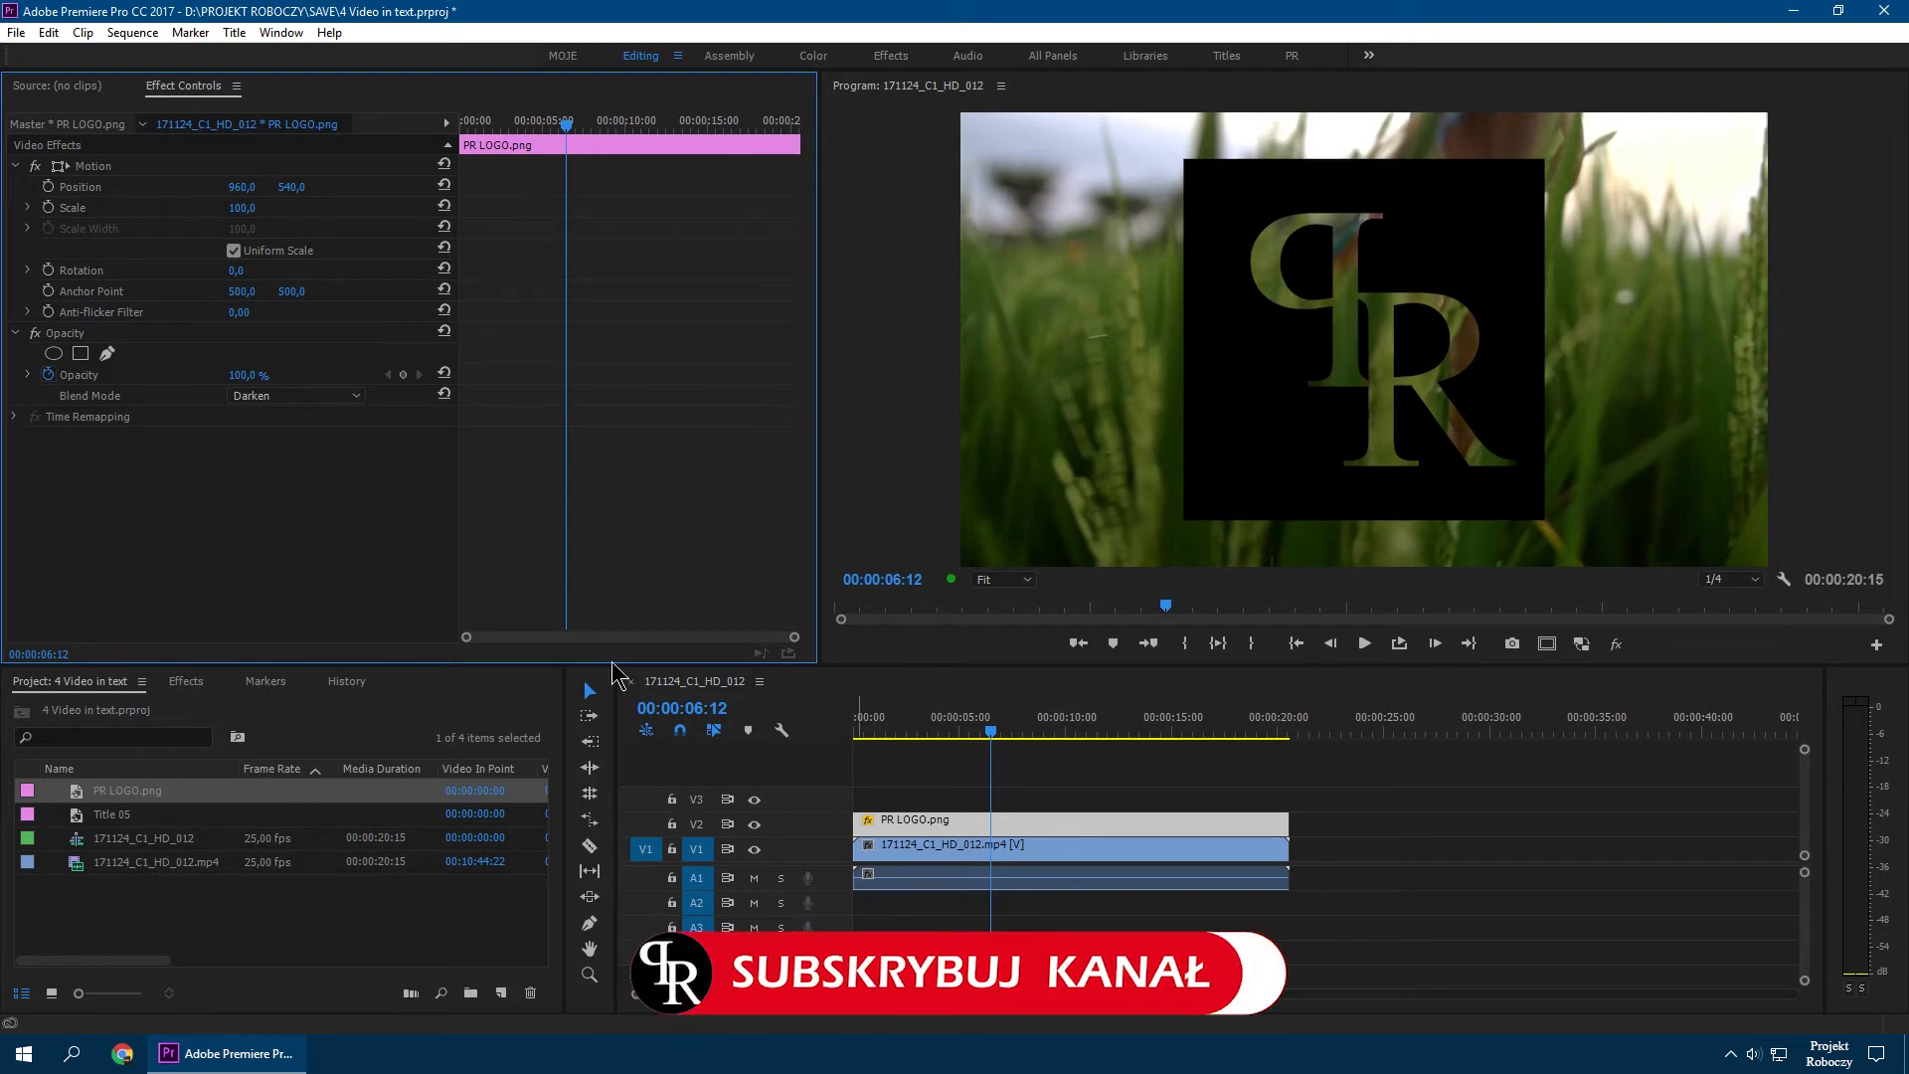
{"action": "left_click", "coordinate": [314, 396]}
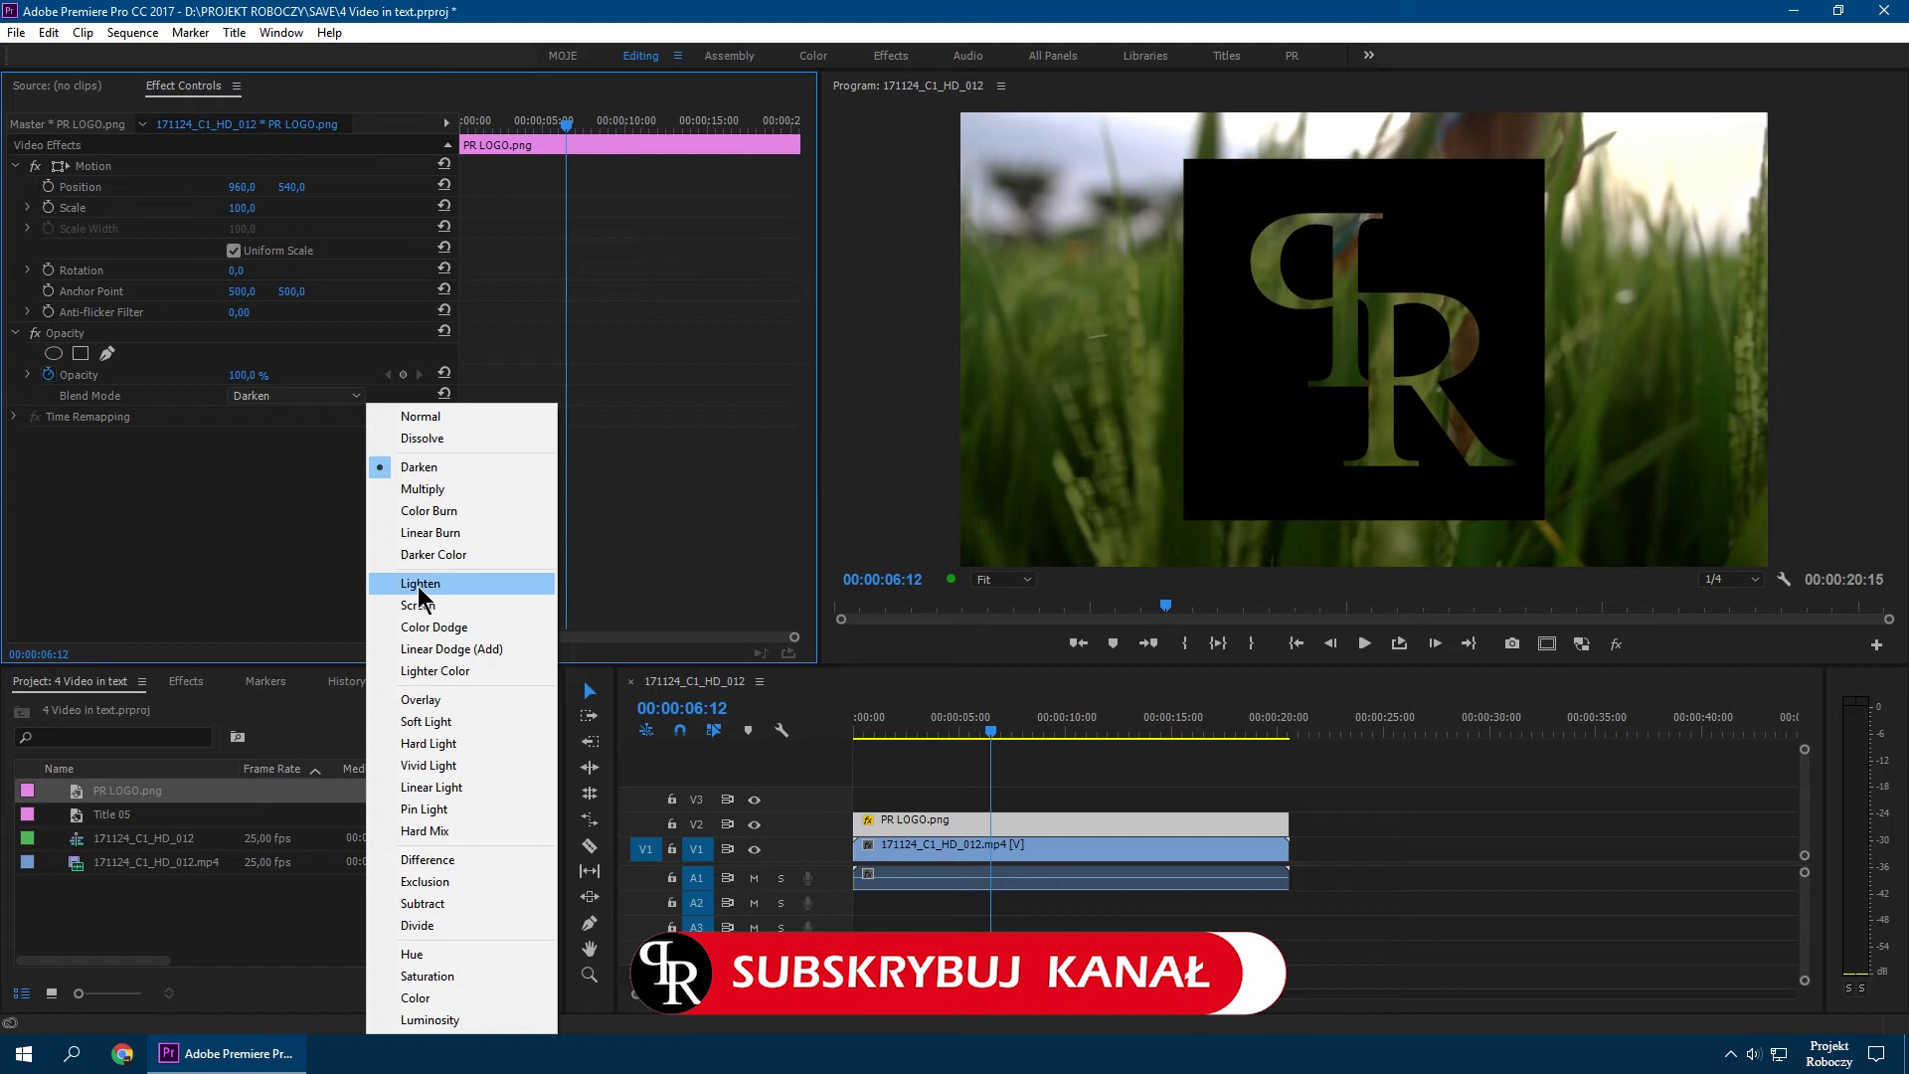
Preview the logo with Lighten blending from about 4 seconds, then reset its blend mode to Normal
{"action": "left_click", "coordinate": [419, 584]}
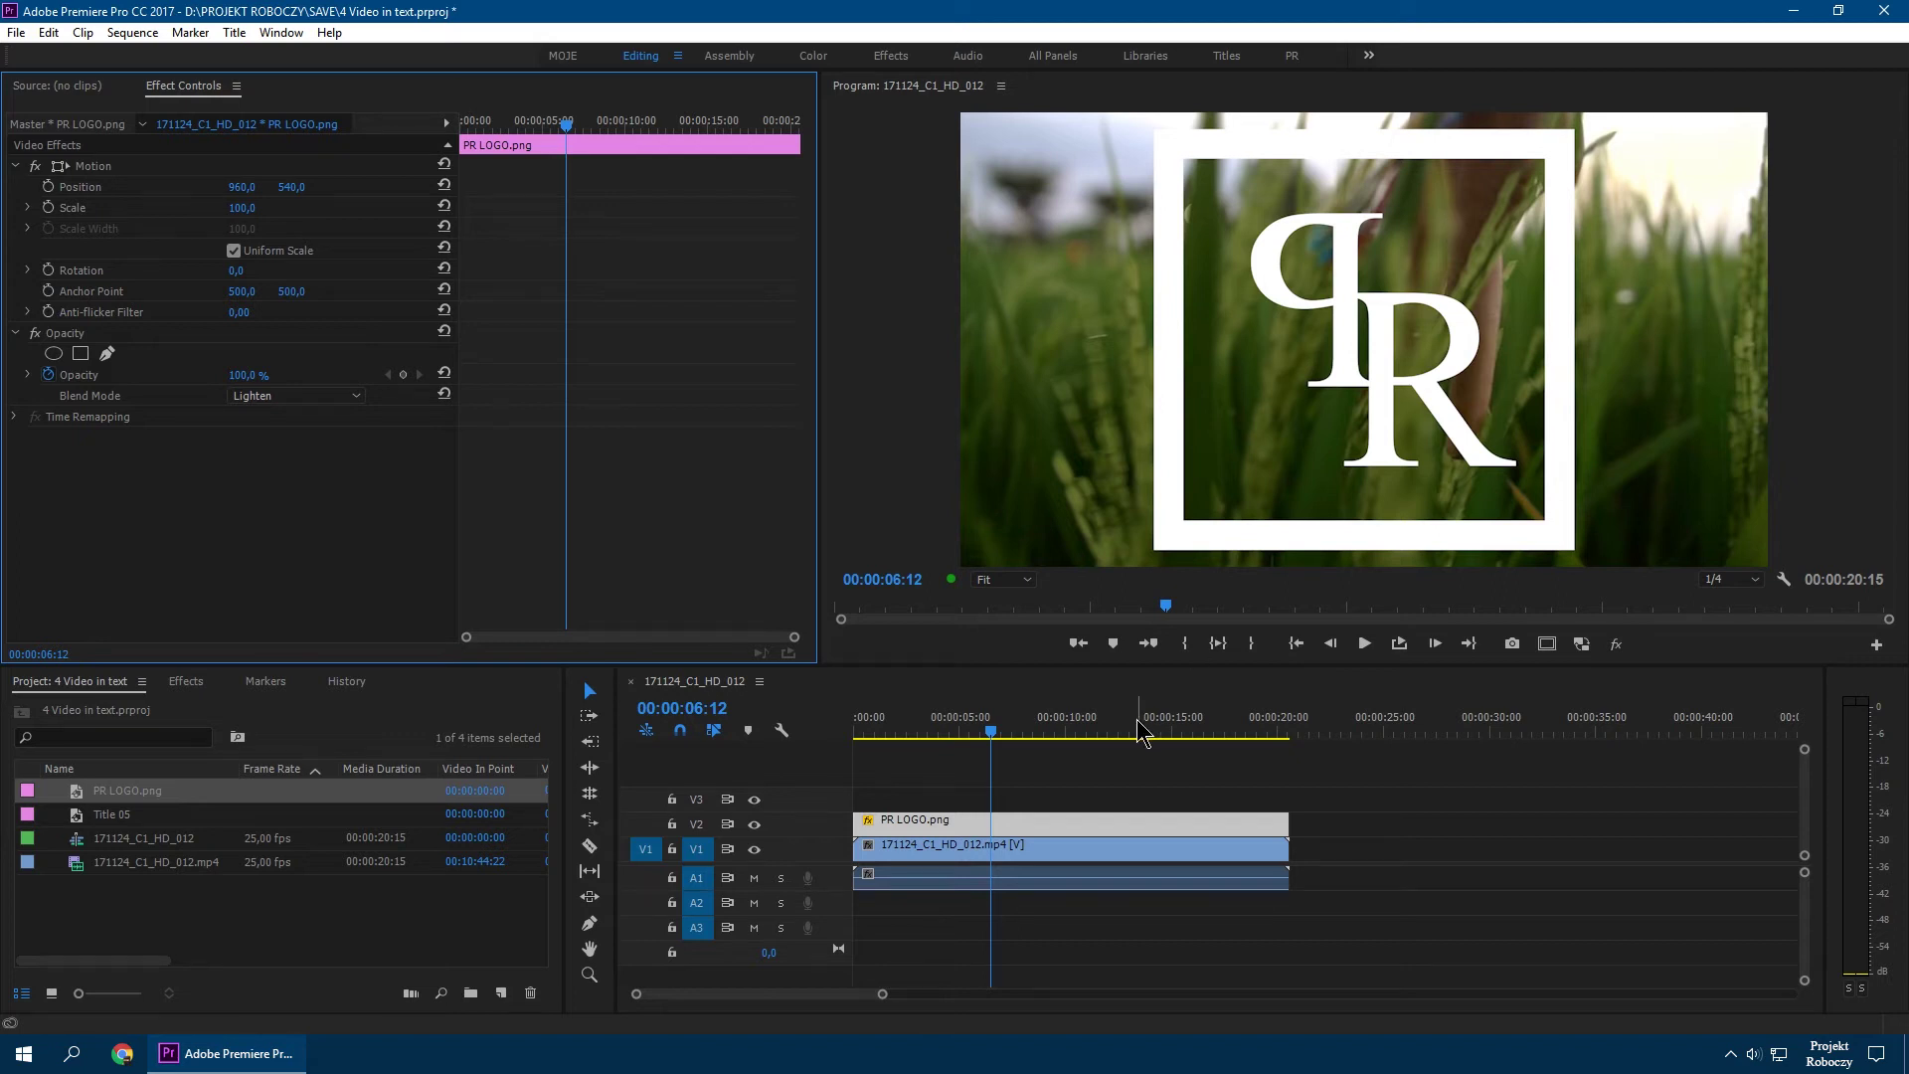
{"action": "left_click", "coordinate": [930, 726]}
{"action": "key", "text": "space"}
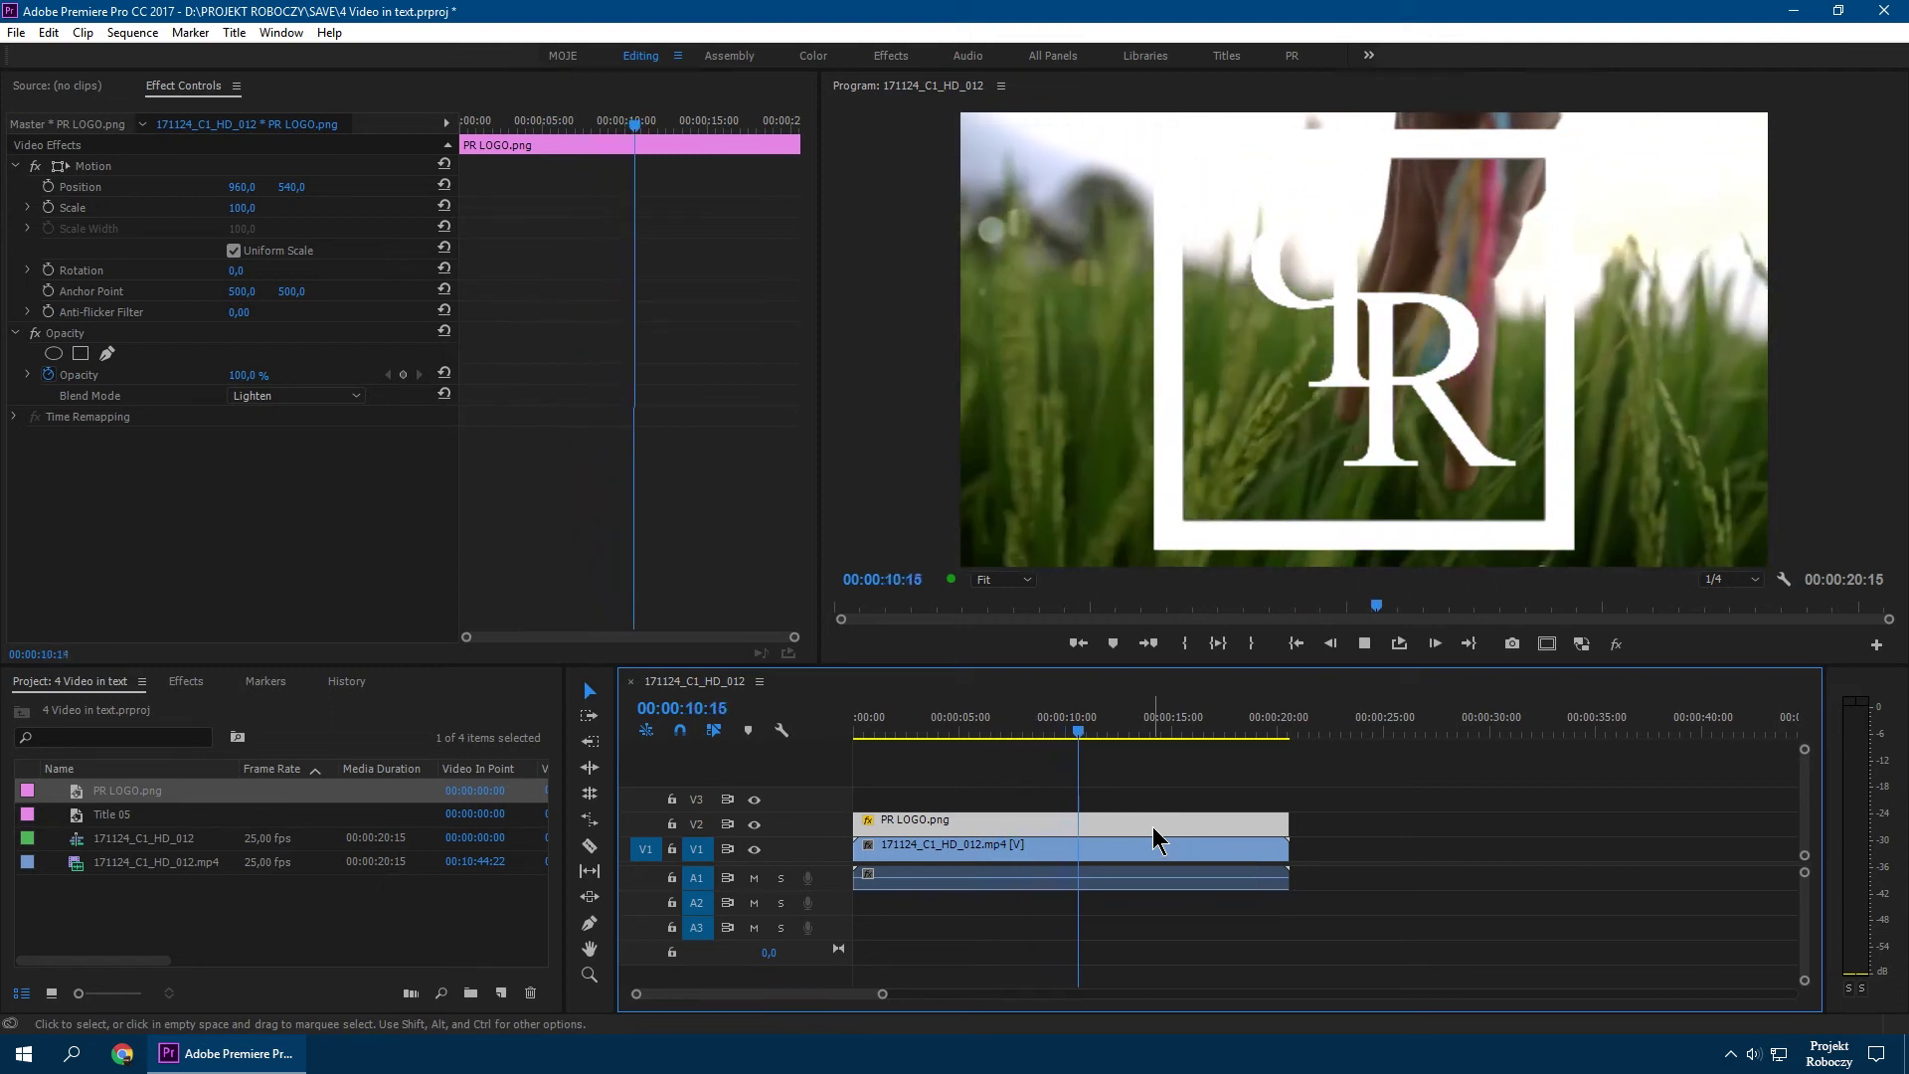
{"action": "key", "text": "space"}
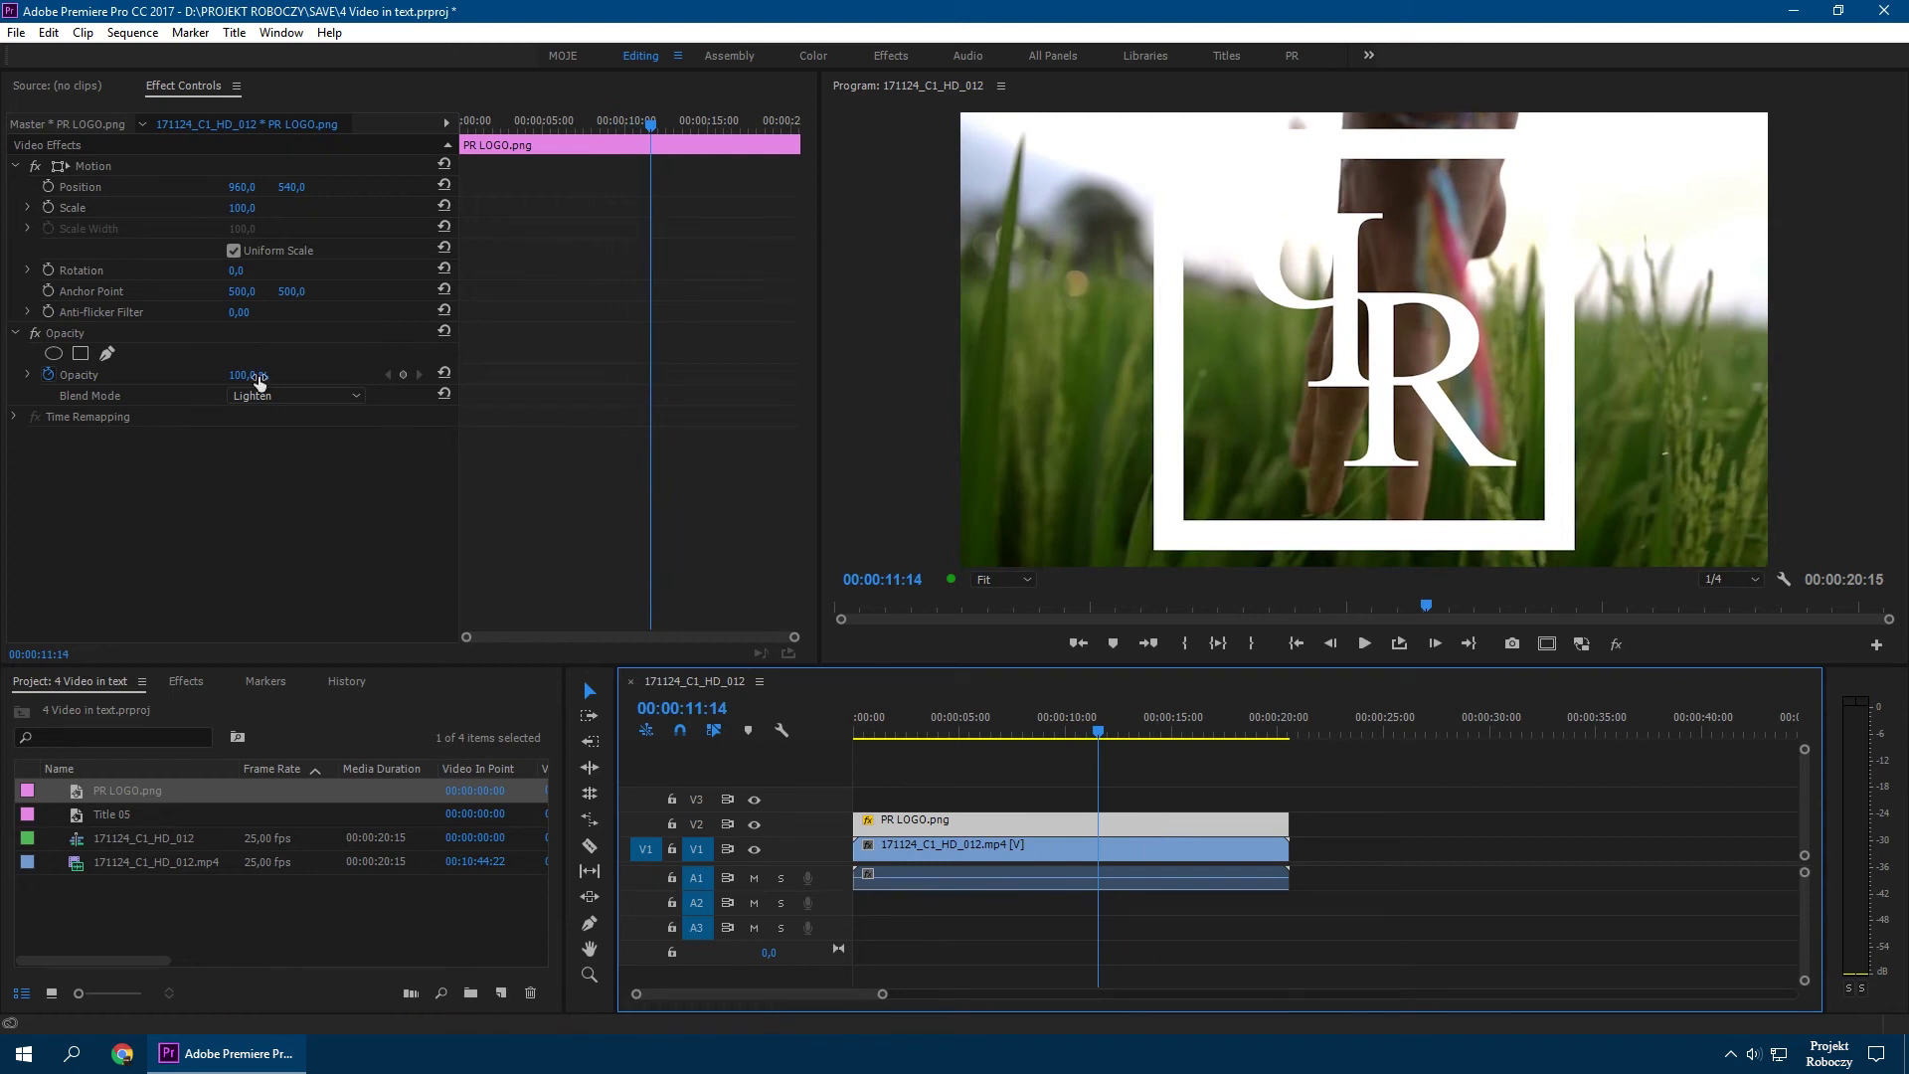
{"action": "left_click", "coordinate": [274, 395]}
{"action": "left_click", "coordinate": [448, 415]}
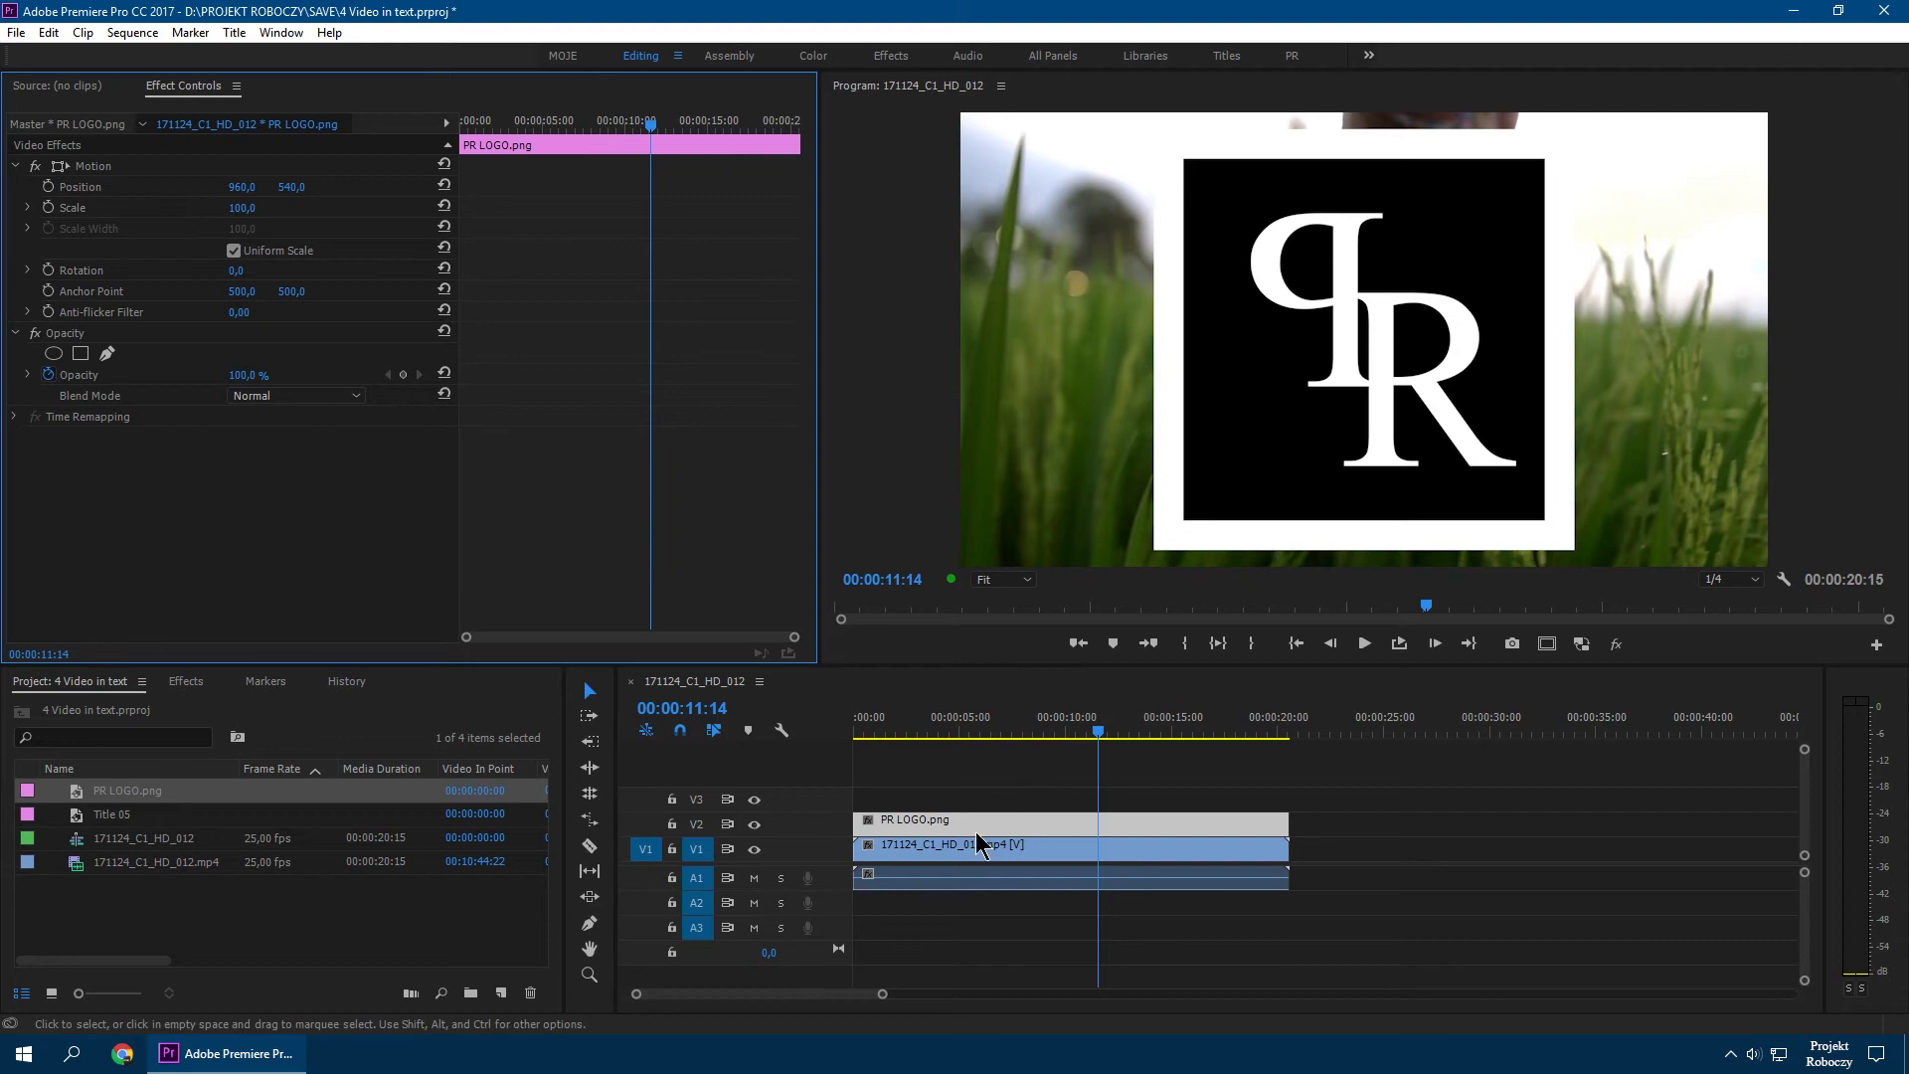
Move the PR LOGO.png clip up to V3 and create a new 1920×1080 Black Video item
{"action": "left_click_drag", "start_coordinate": [969, 821], "coordinate": [965, 802]}
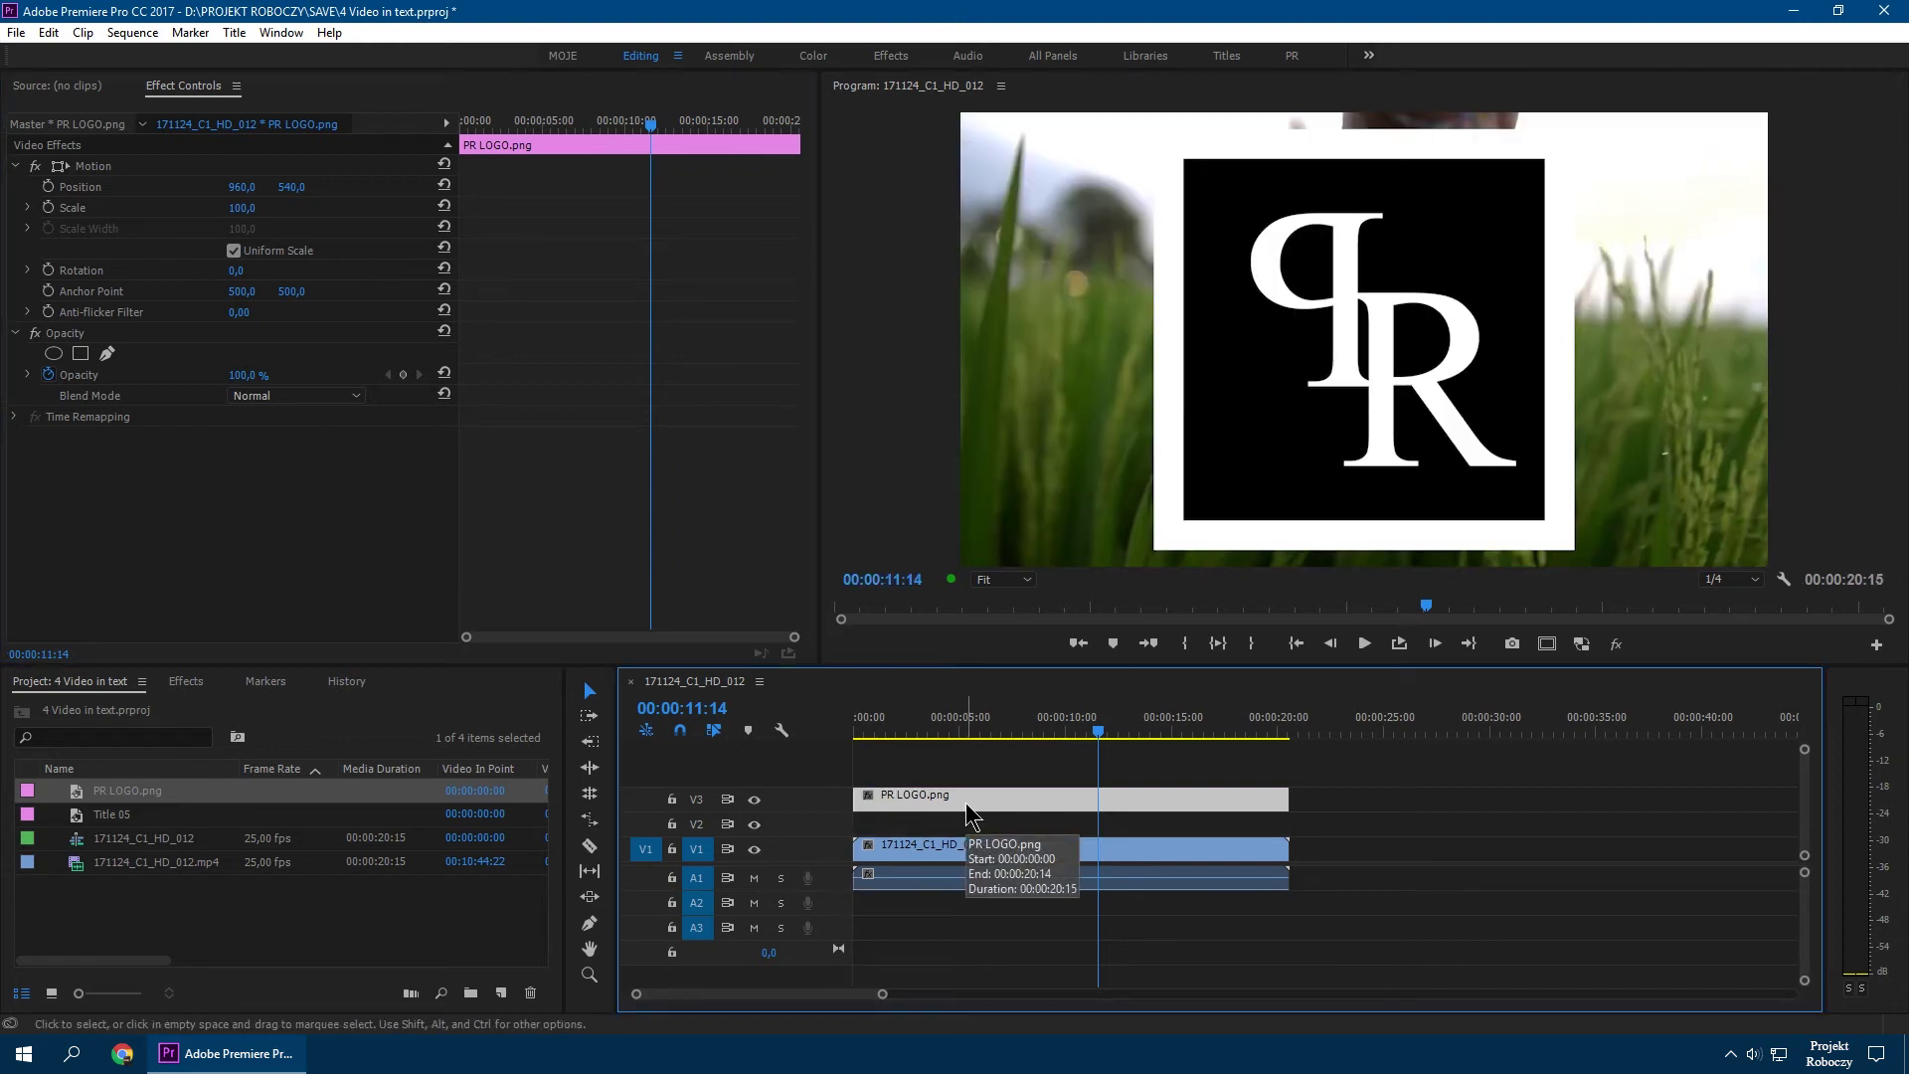
{"action": "left_click", "coordinate": [254, 925]}
{"action": "right_click", "coordinate": [206, 893]}
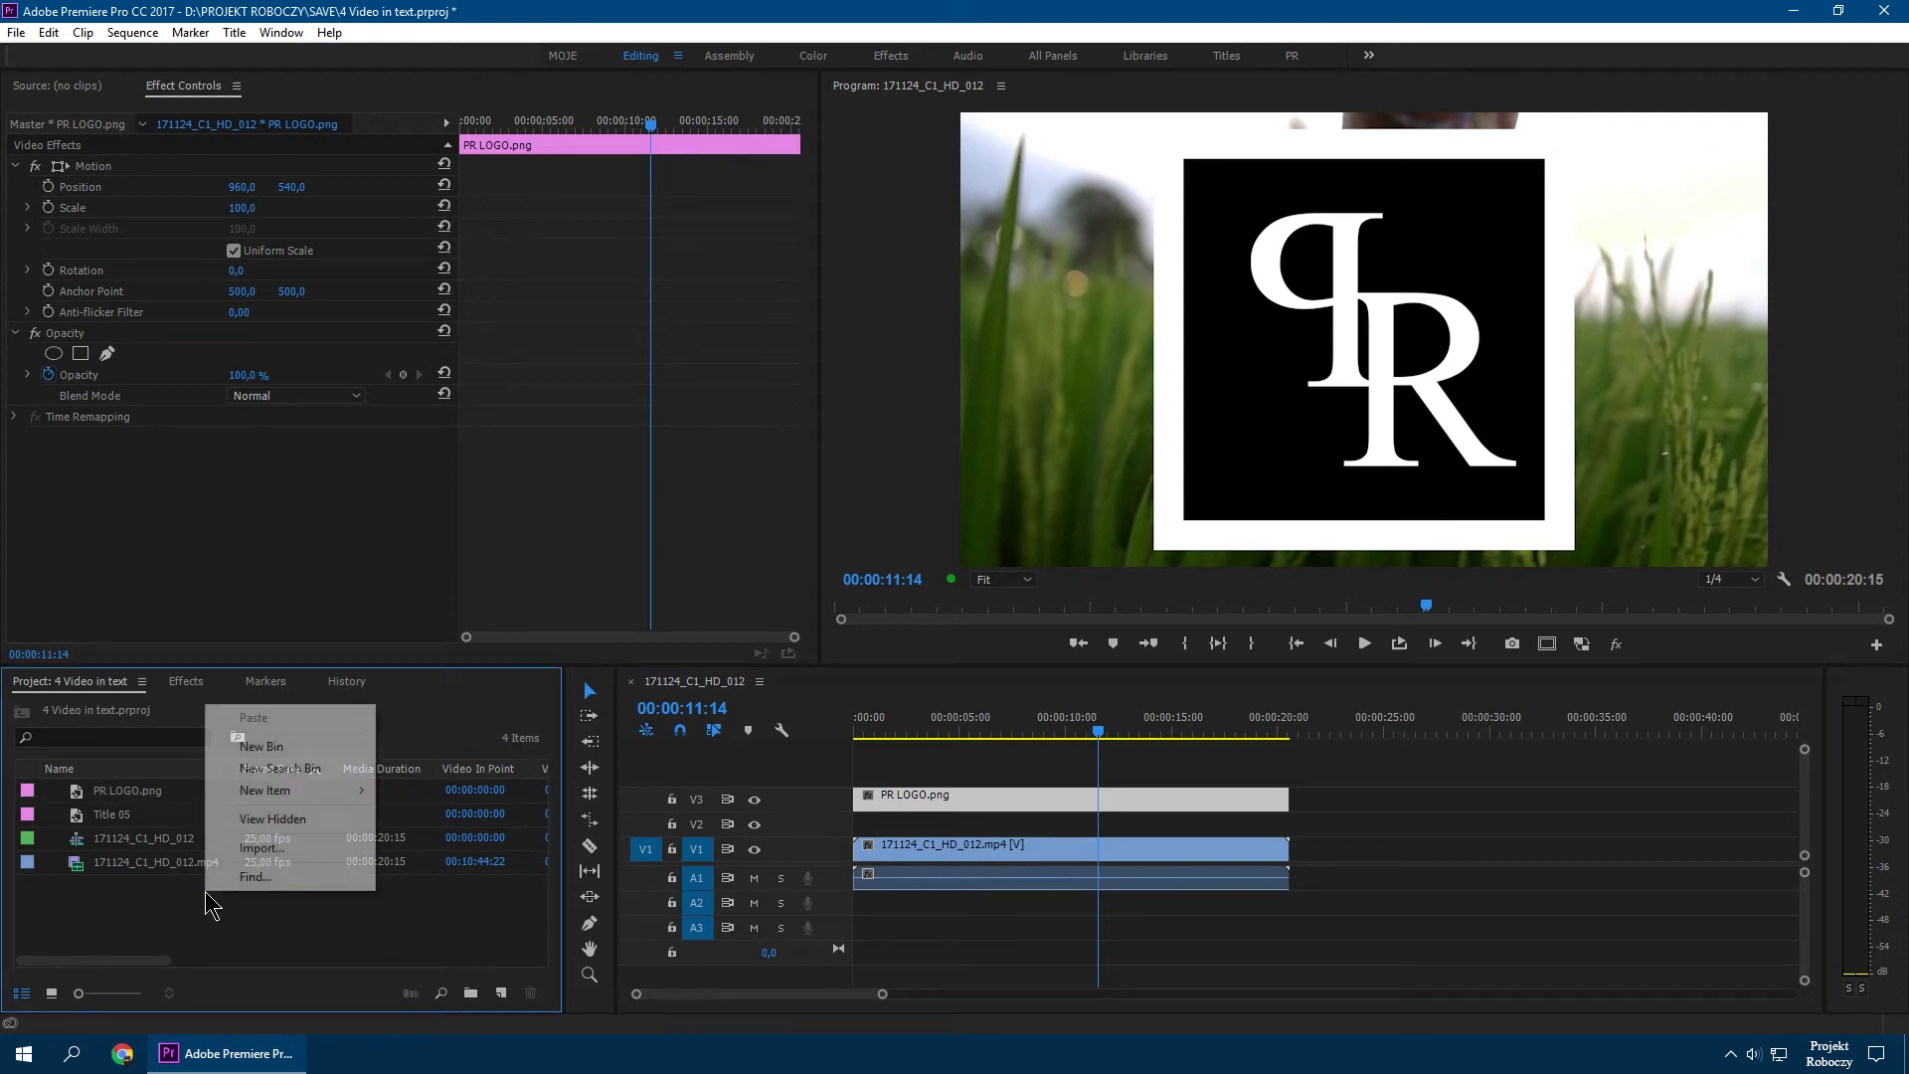
{"action": "mouse_move", "coordinate": [315, 791]}
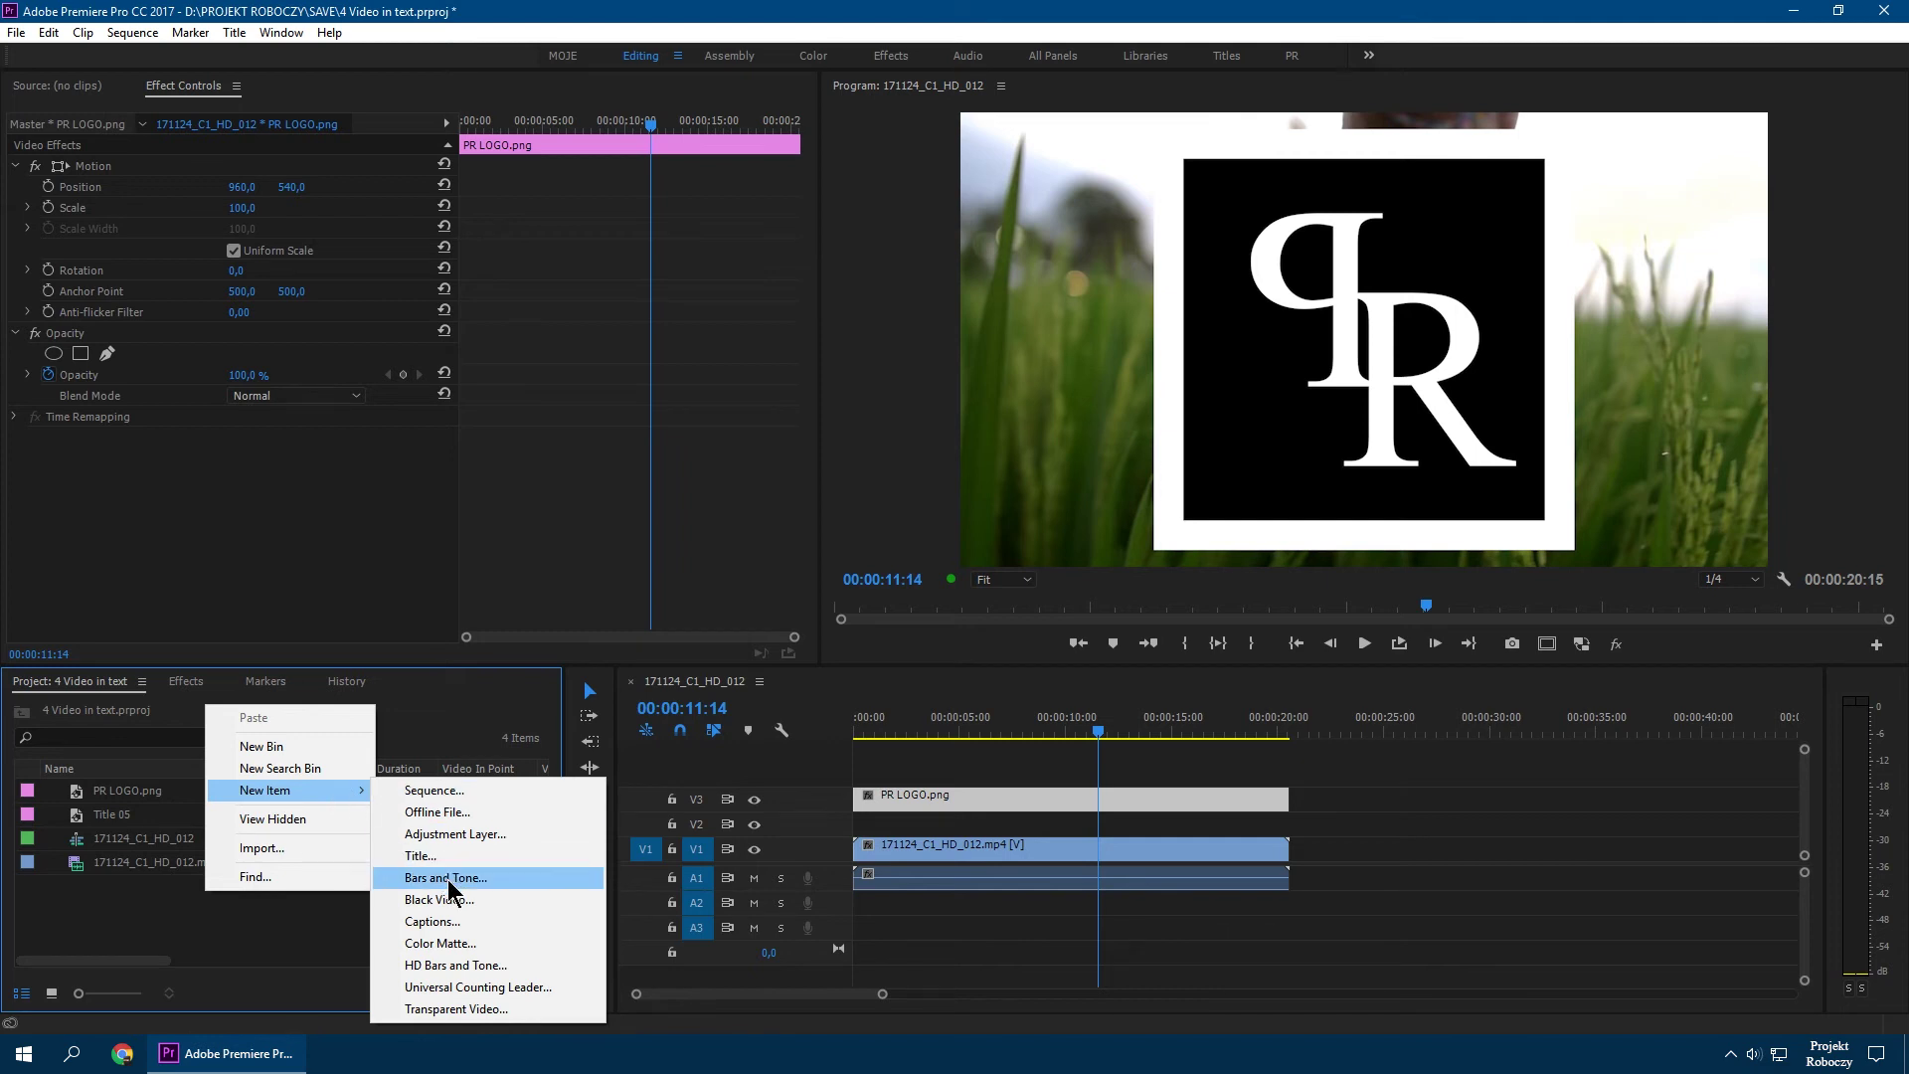
{"action": "left_click", "coordinate": [483, 901]}
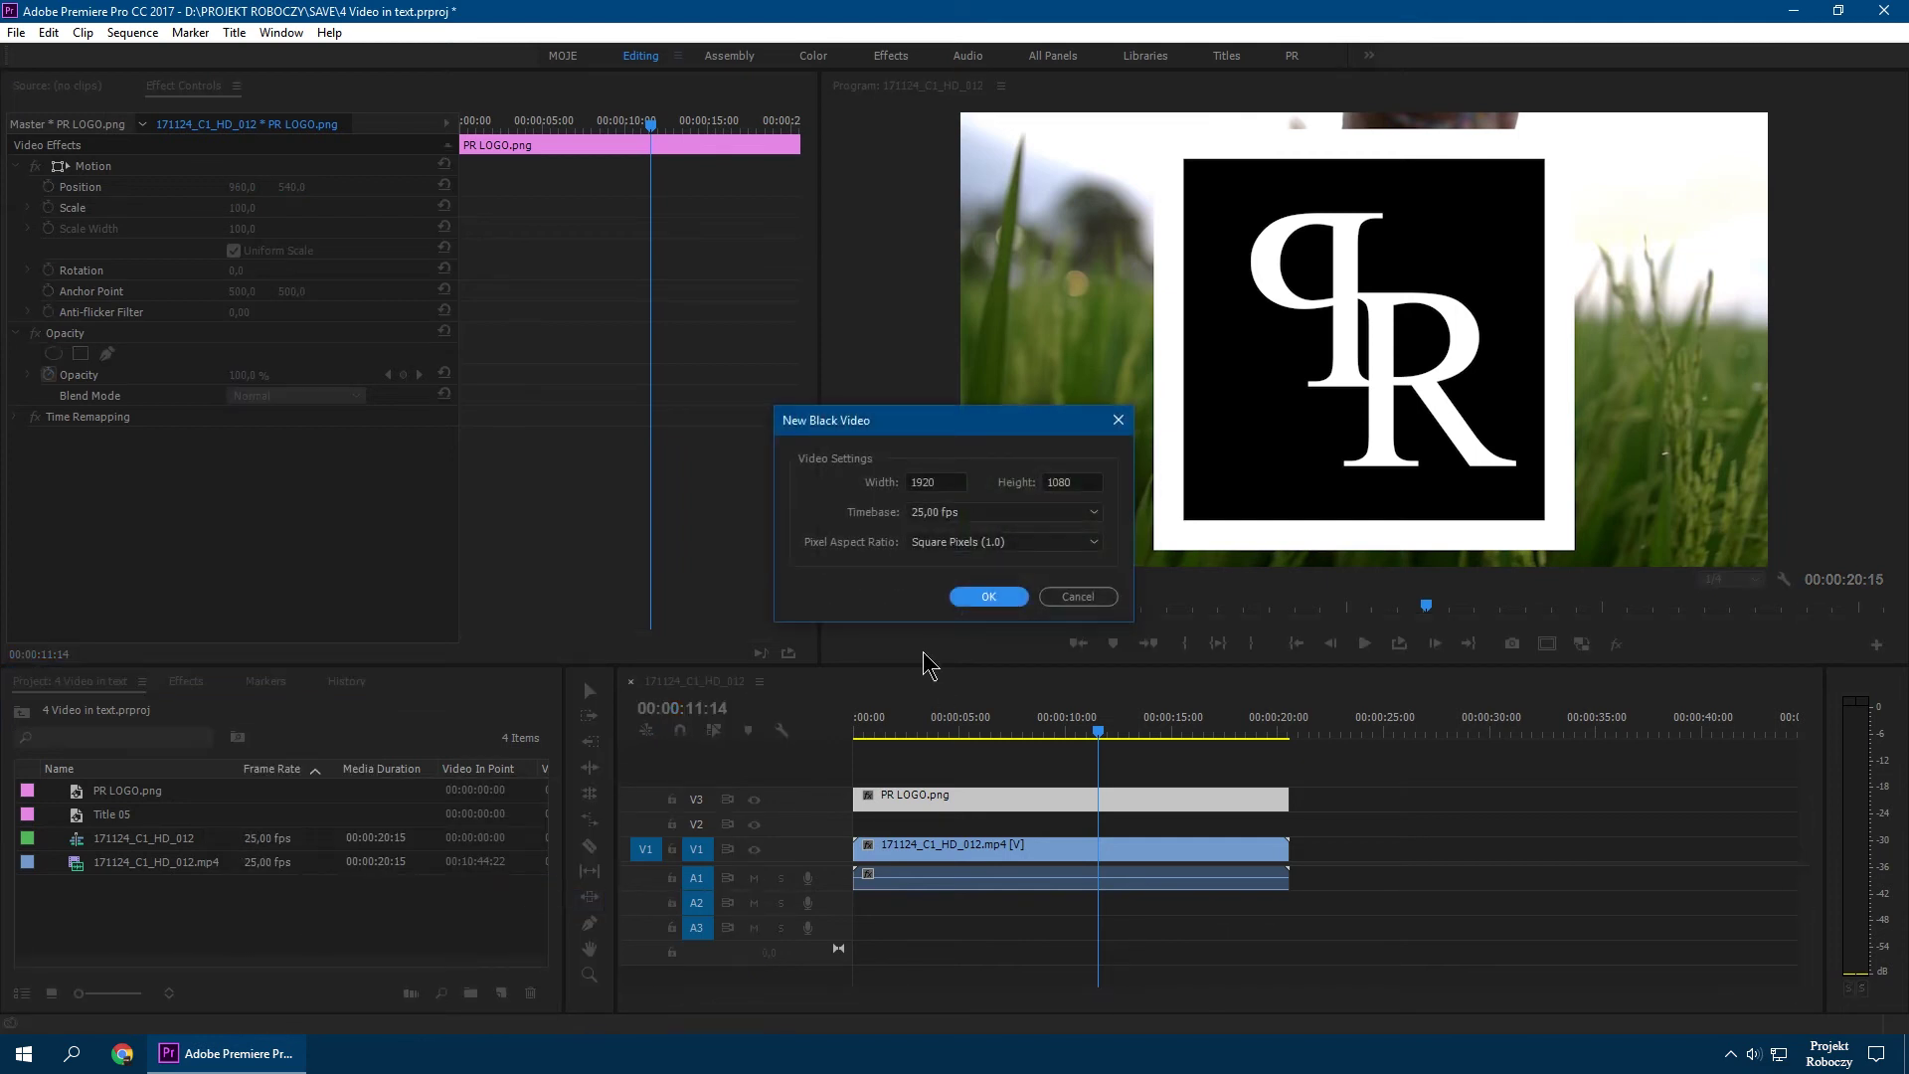
{"action": "left_click", "coordinate": [989, 597]}
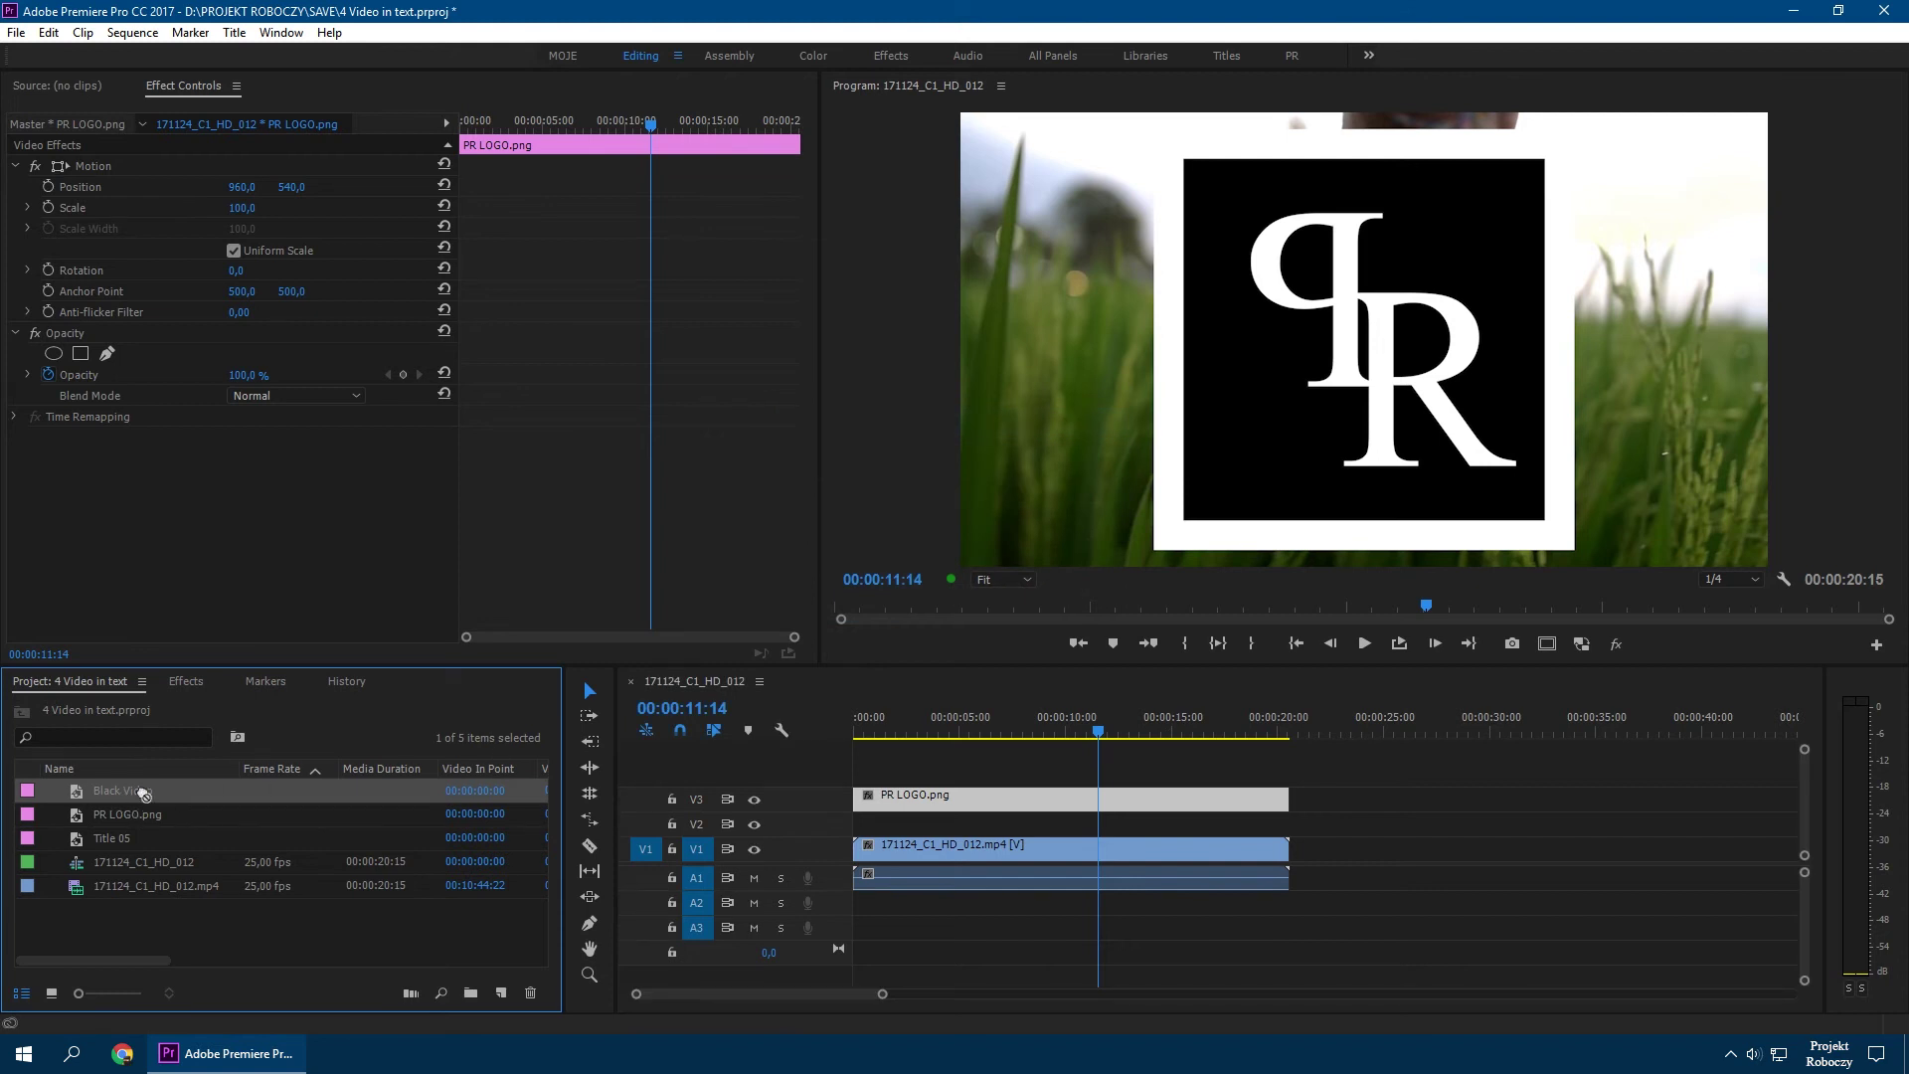
Place Black Video on V2 under the logo, extend it to the footage end, and select both clips
{"action": "left_click_drag", "start_coordinate": [144, 792], "coordinate": [835, 824]}
{"action": "left_click_drag", "start_coordinate": [957, 823], "coordinate": [1289, 823]}
{"action": "left_click_drag", "start_coordinate": [952, 724], "coordinate": [1034, 724]}
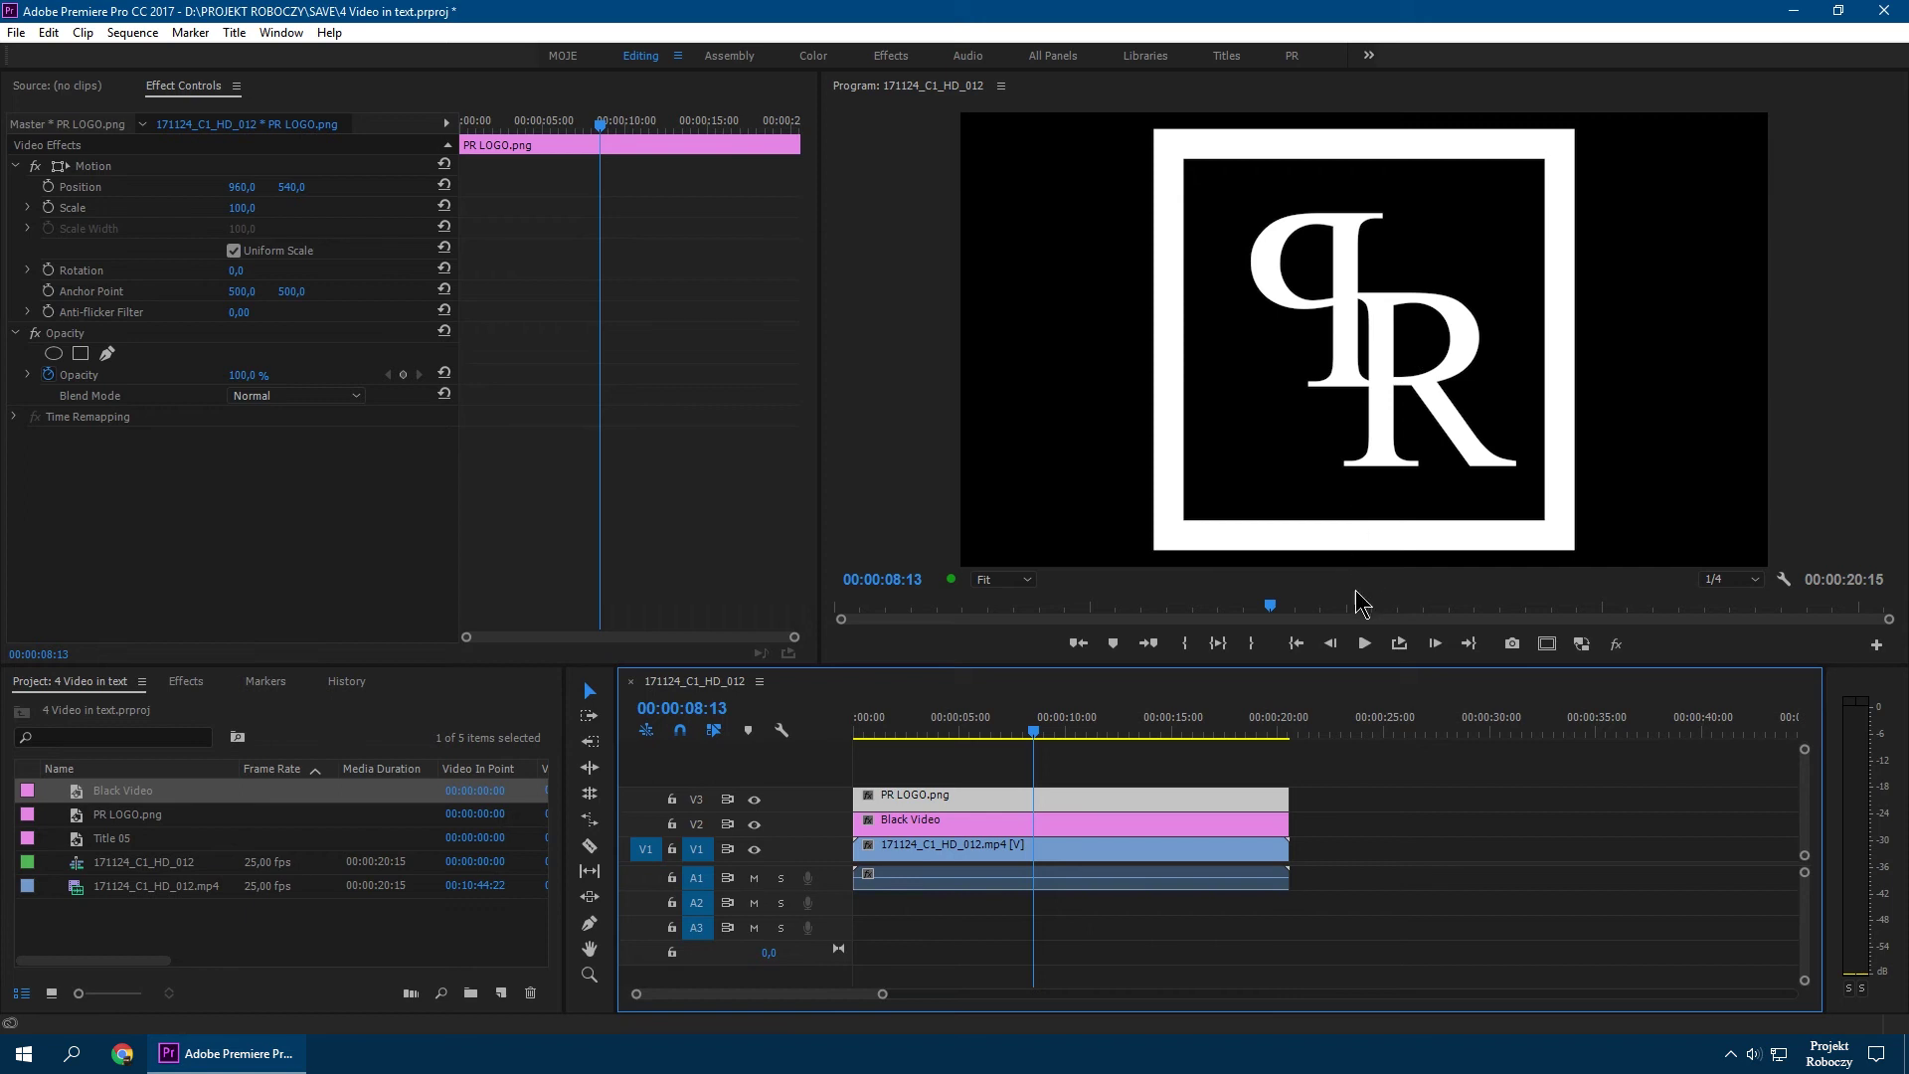
{"action": "left_click", "coordinate": [1100, 819]}
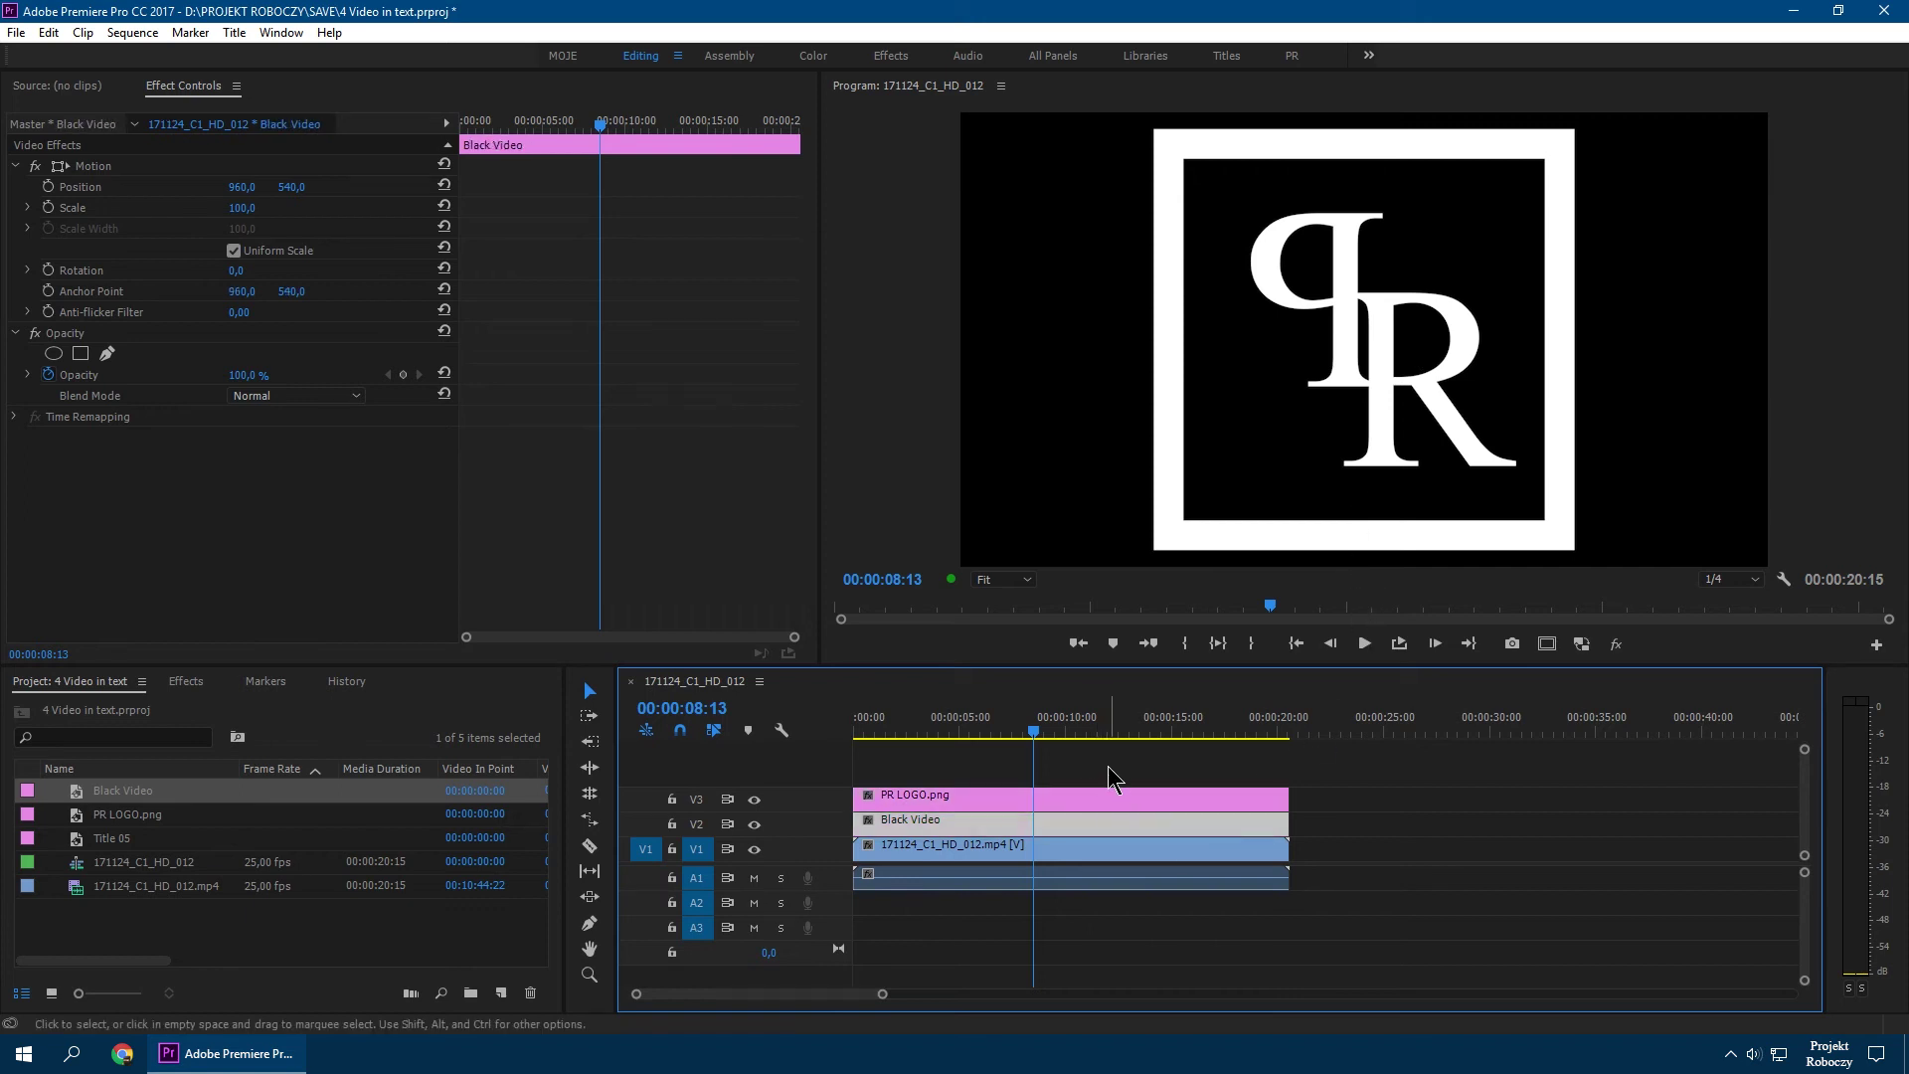
{"action": "left_click_drag", "start_coordinate": [1108, 766], "coordinate": [1130, 826]}
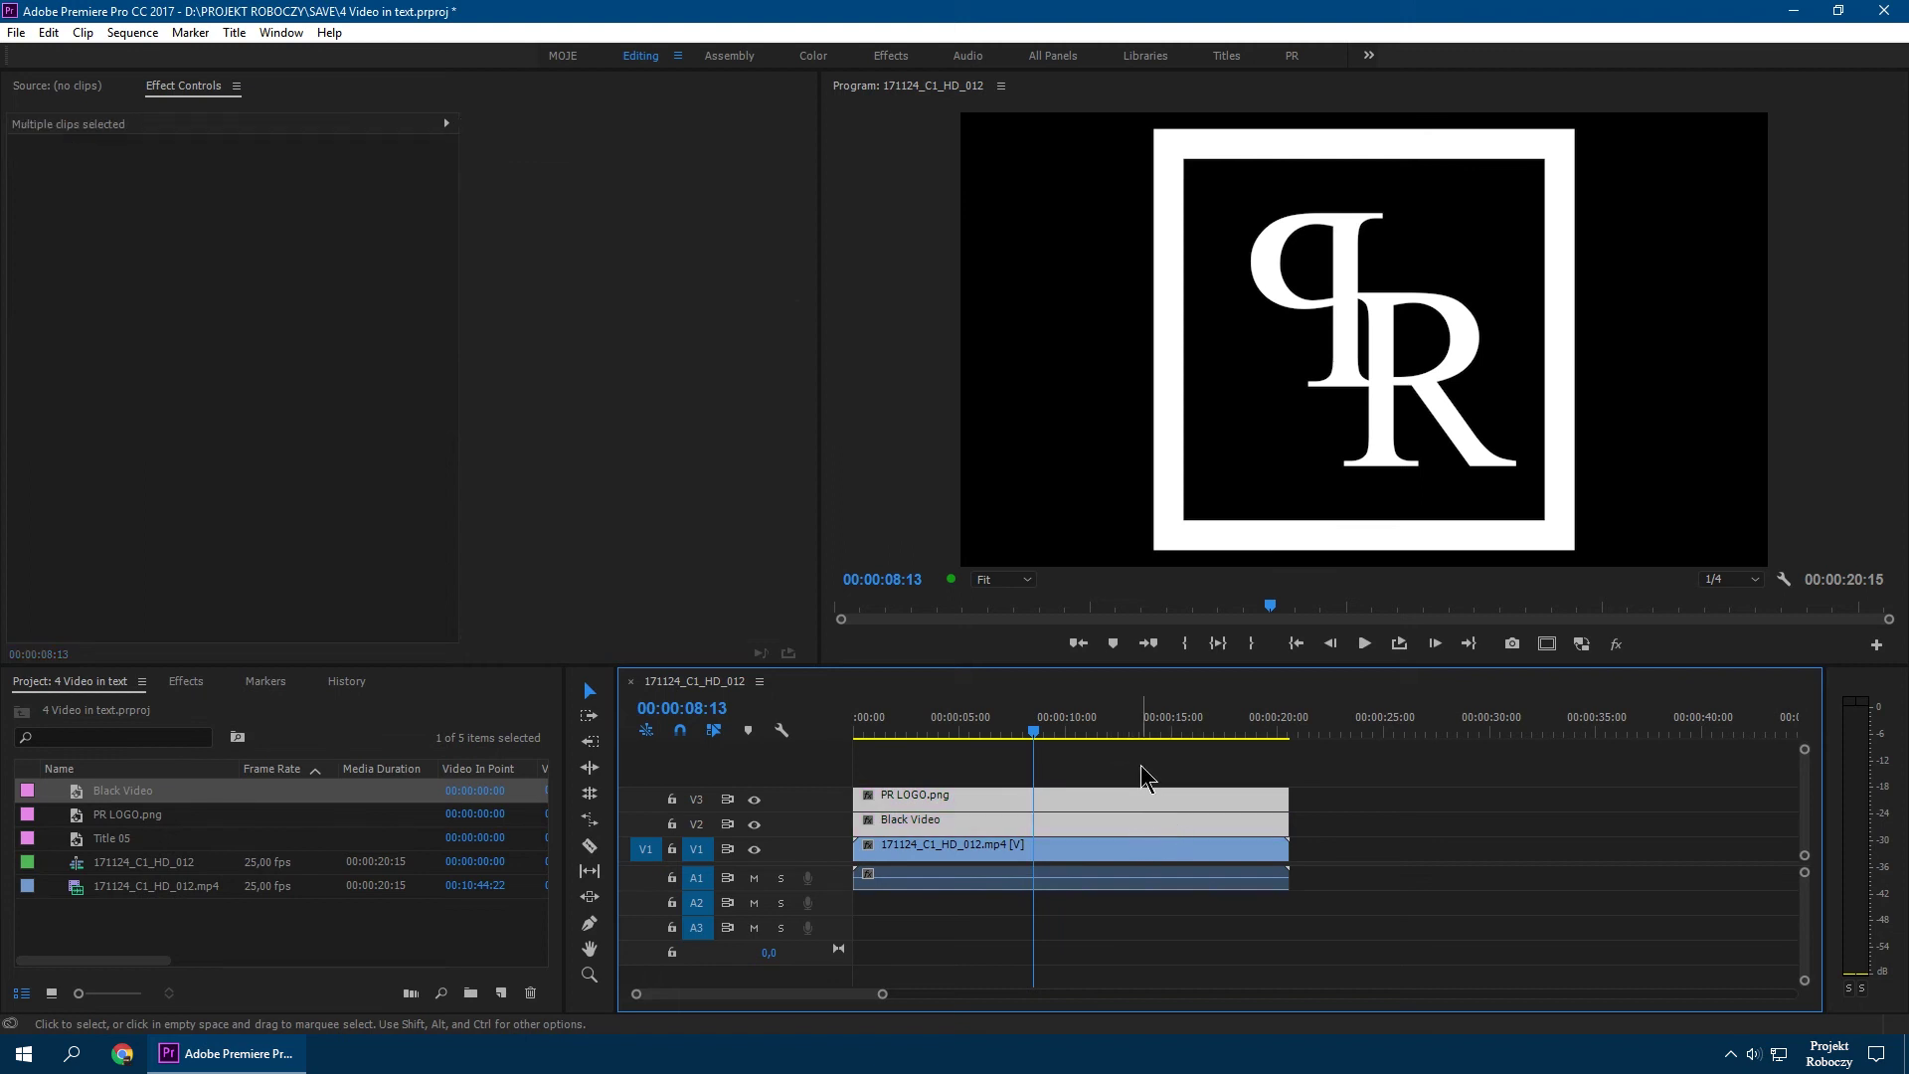
Nest the selected logo and Black Video clips as Nested Sequence 03
{"action": "right_click", "coordinate": [1114, 801]}
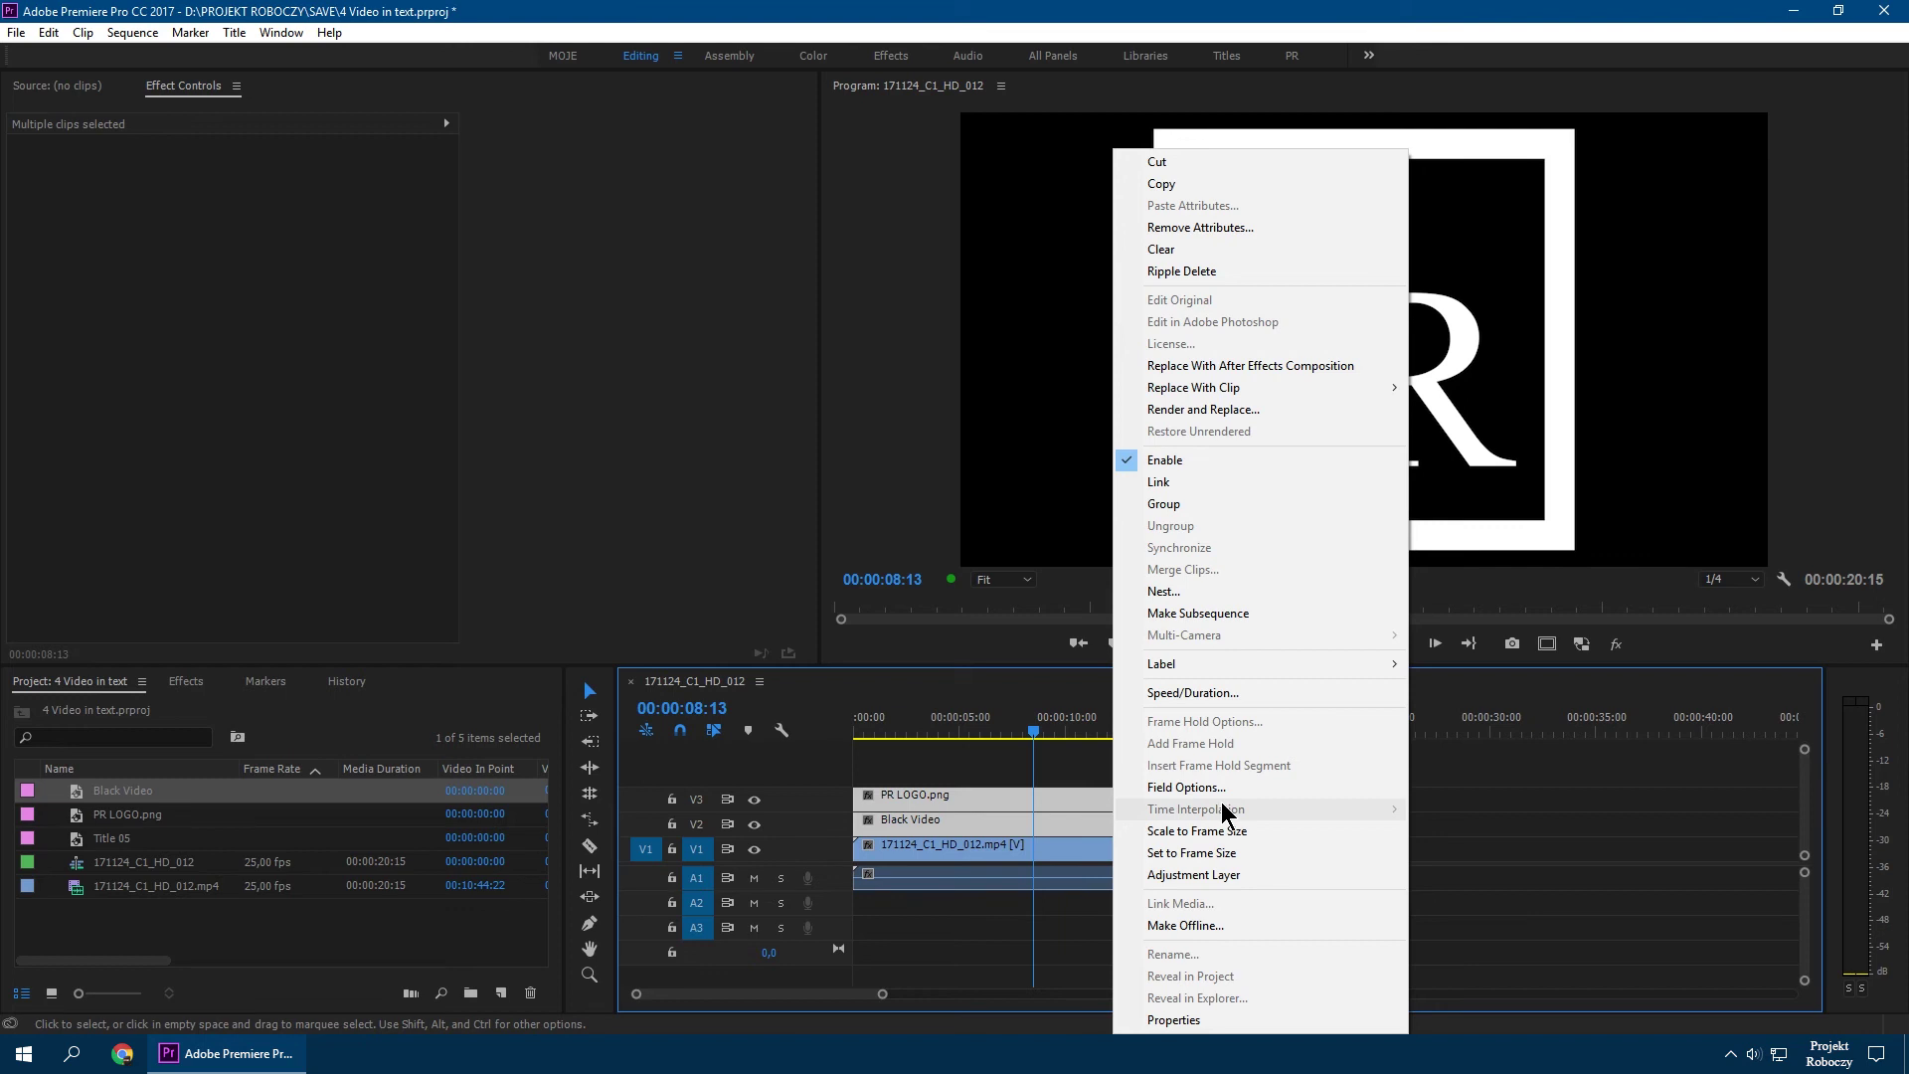
{"action": "left_click", "coordinate": [1215, 593]}
{"action": "left_click", "coordinate": [910, 542]}
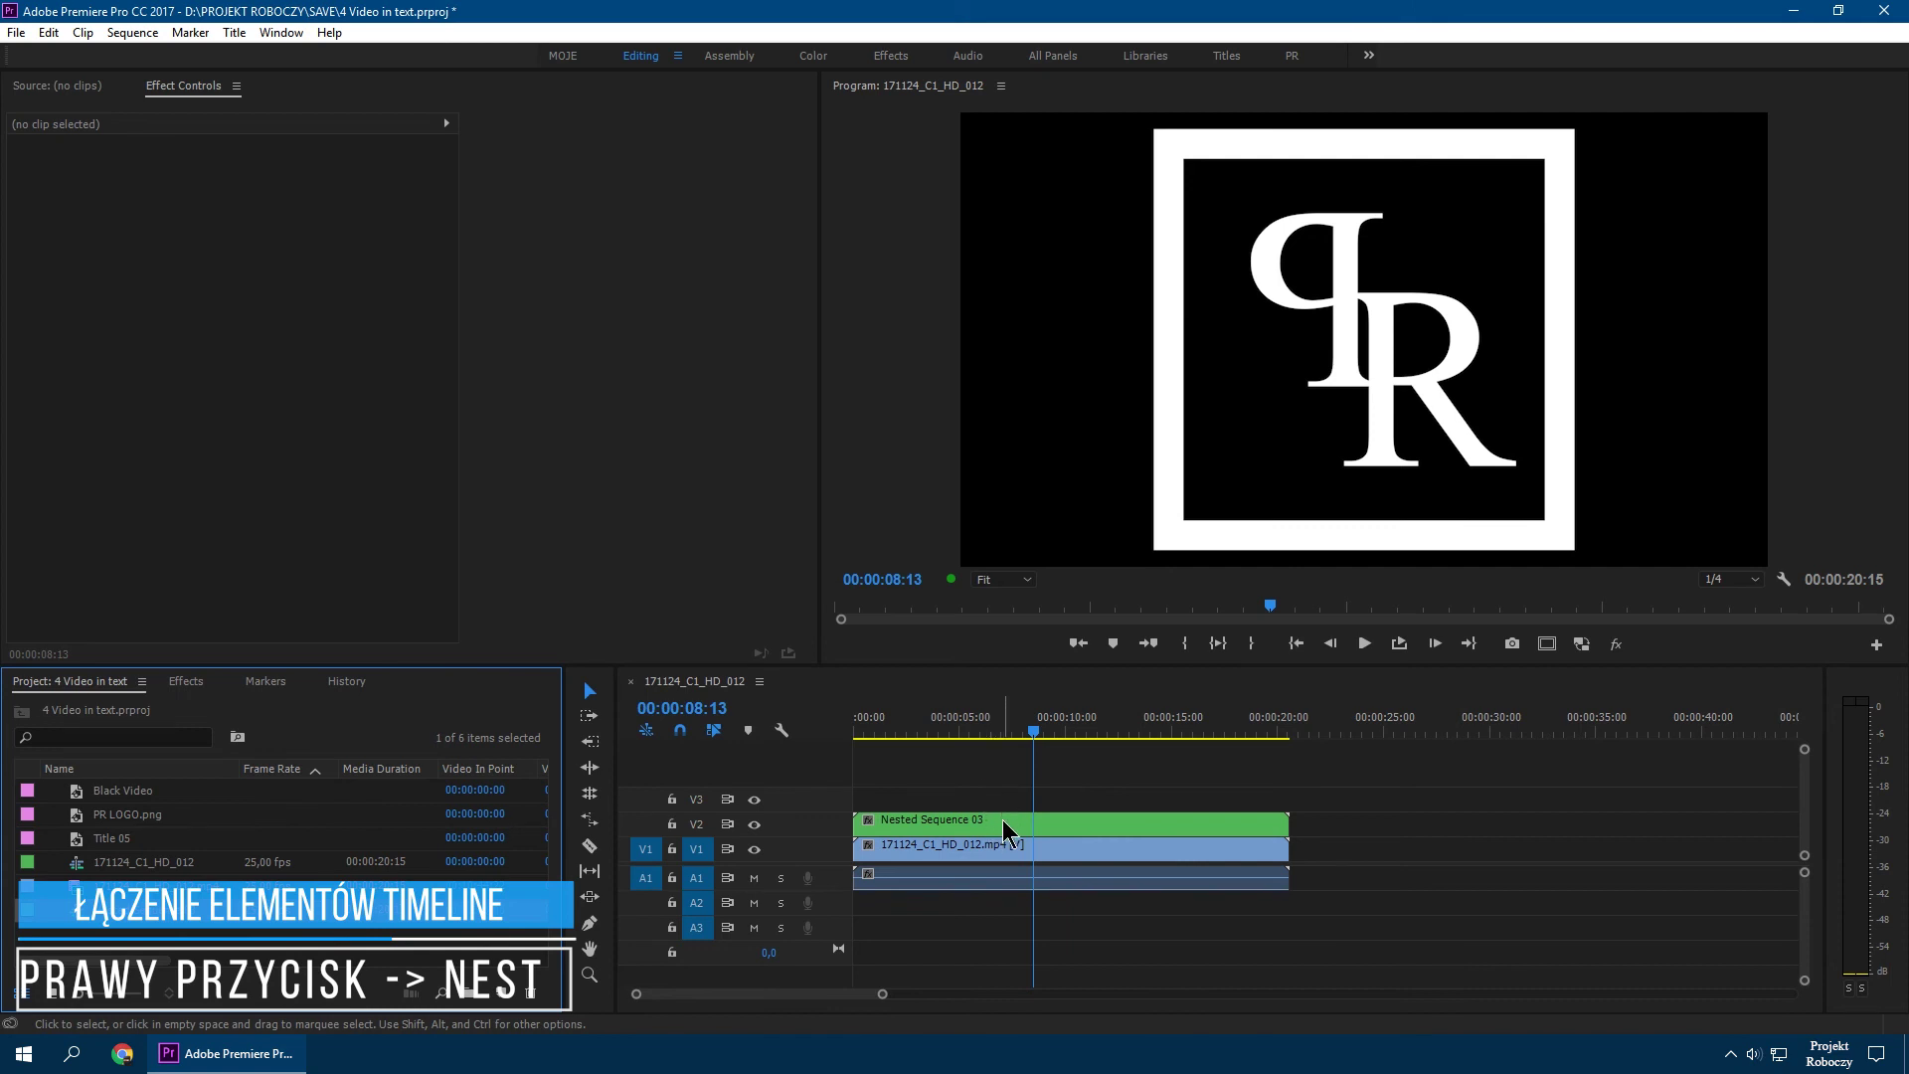
Set the playhead to 00:00:02:19, then try and undo position and 135% scale changes on the nested clip
{"action": "left_click", "coordinate": [997, 736]}
{"action": "left_click_drag", "start_coordinate": [996, 737], "coordinate": [911, 737]}
{"action": "left_click", "coordinate": [988, 821]}
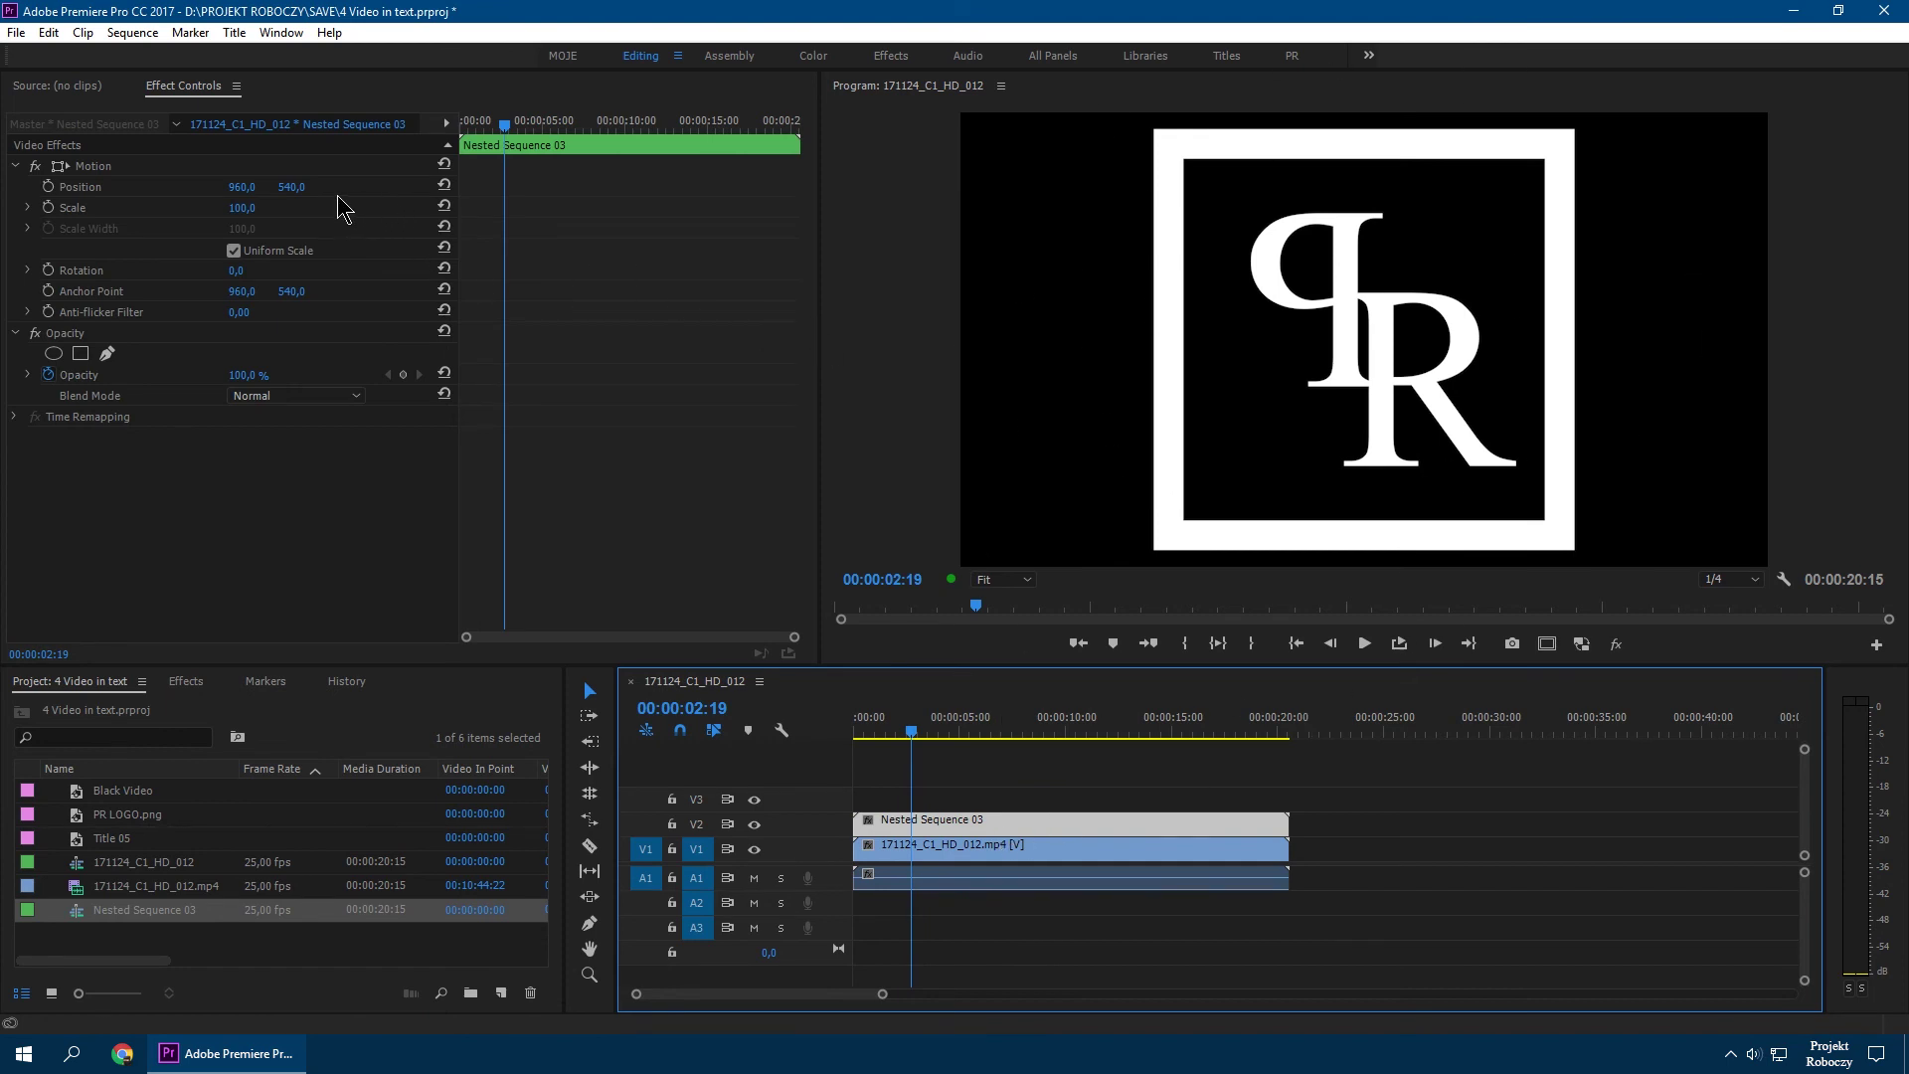
{"action": "left_click_drag", "start_coordinate": [243, 189], "coordinate": [507, 189]}
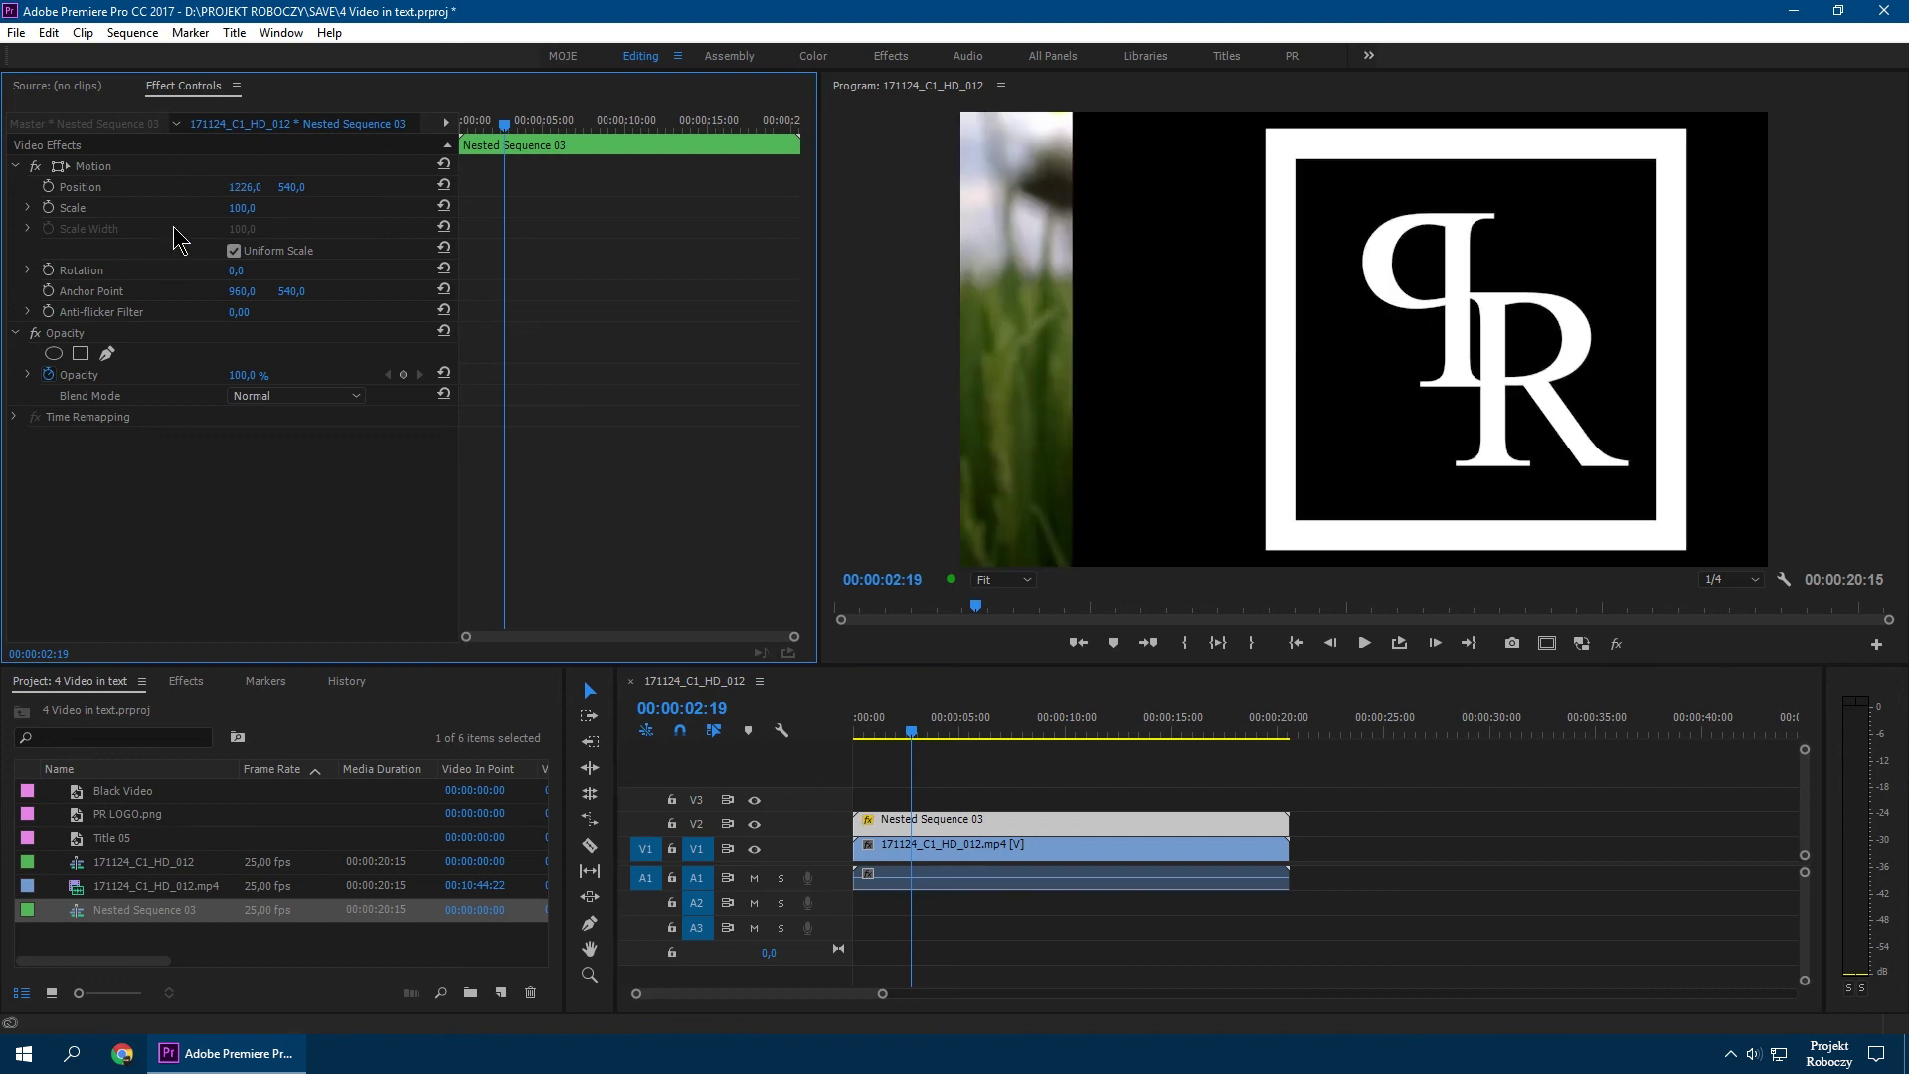
{"action": "key", "text": "ctrl+z"}
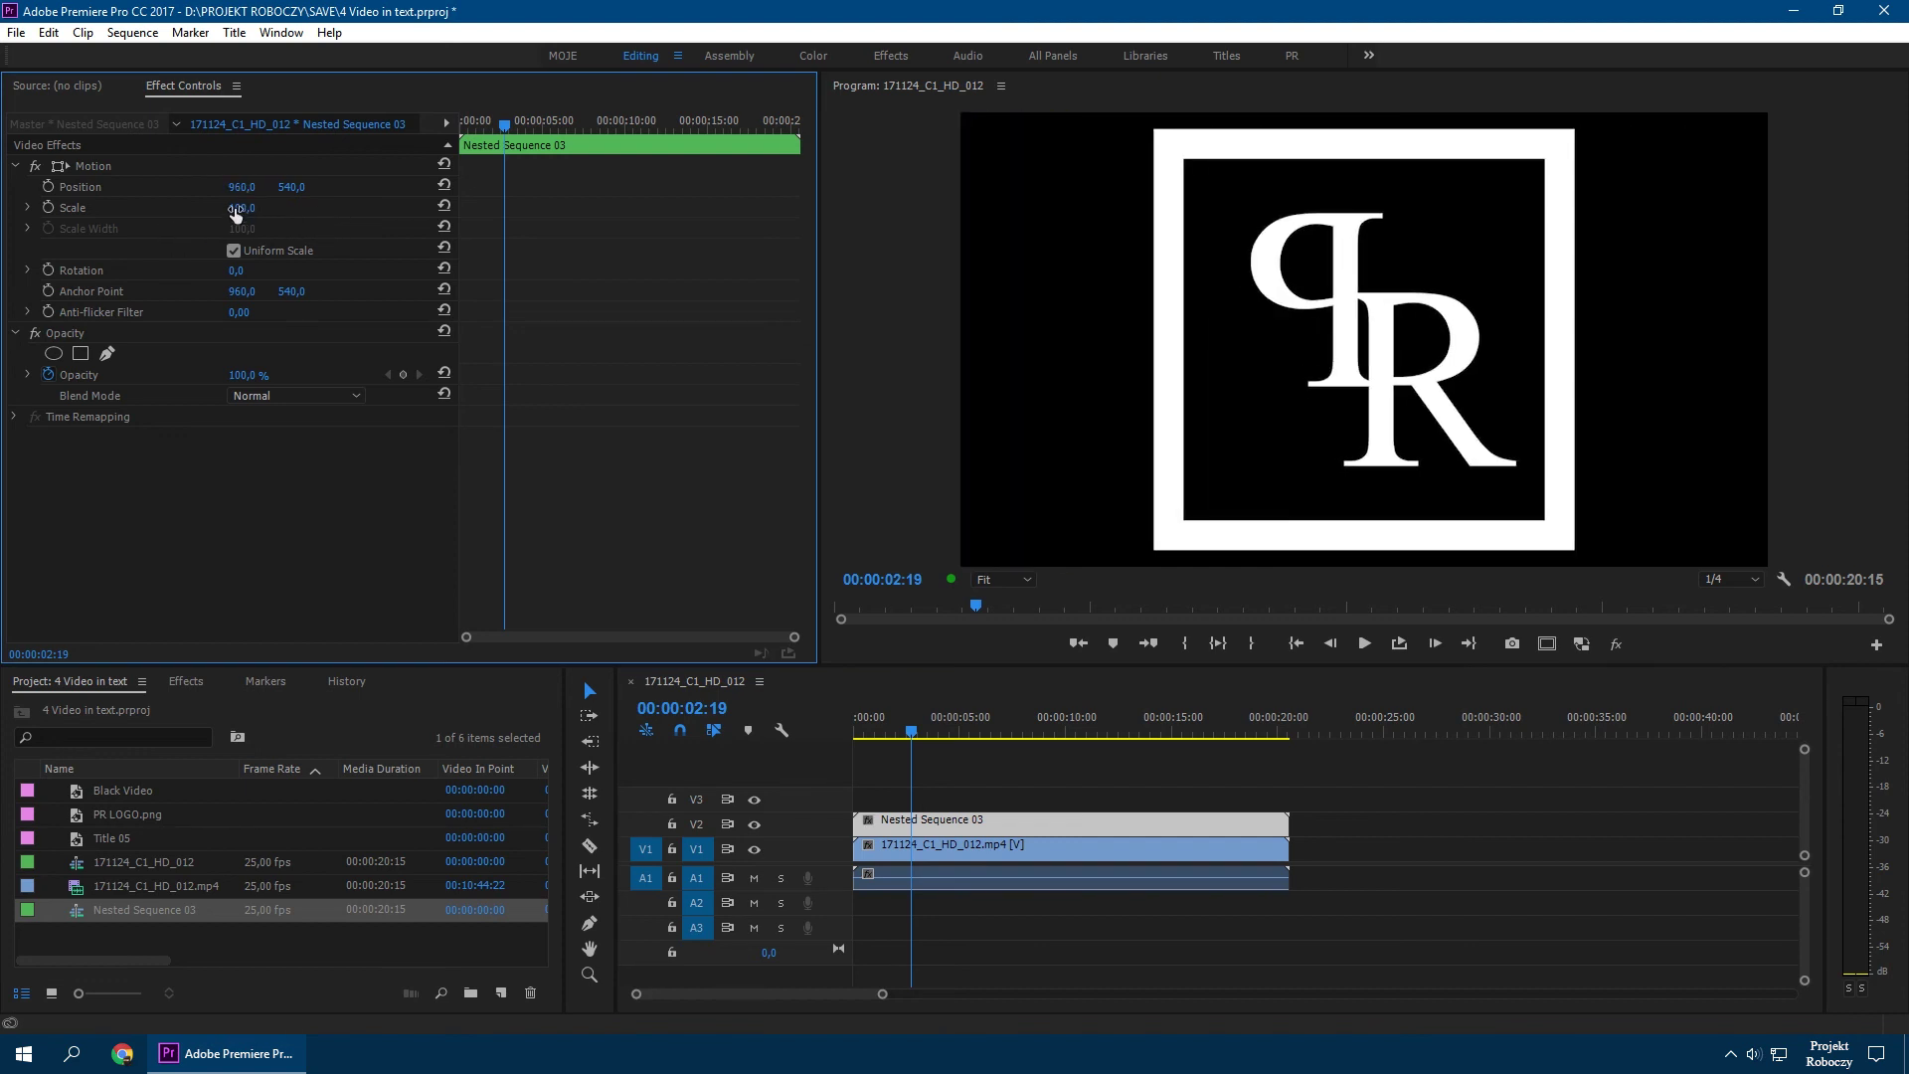
{"action": "left_click_drag", "start_coordinate": [244, 208], "coordinate": [256, 209]}
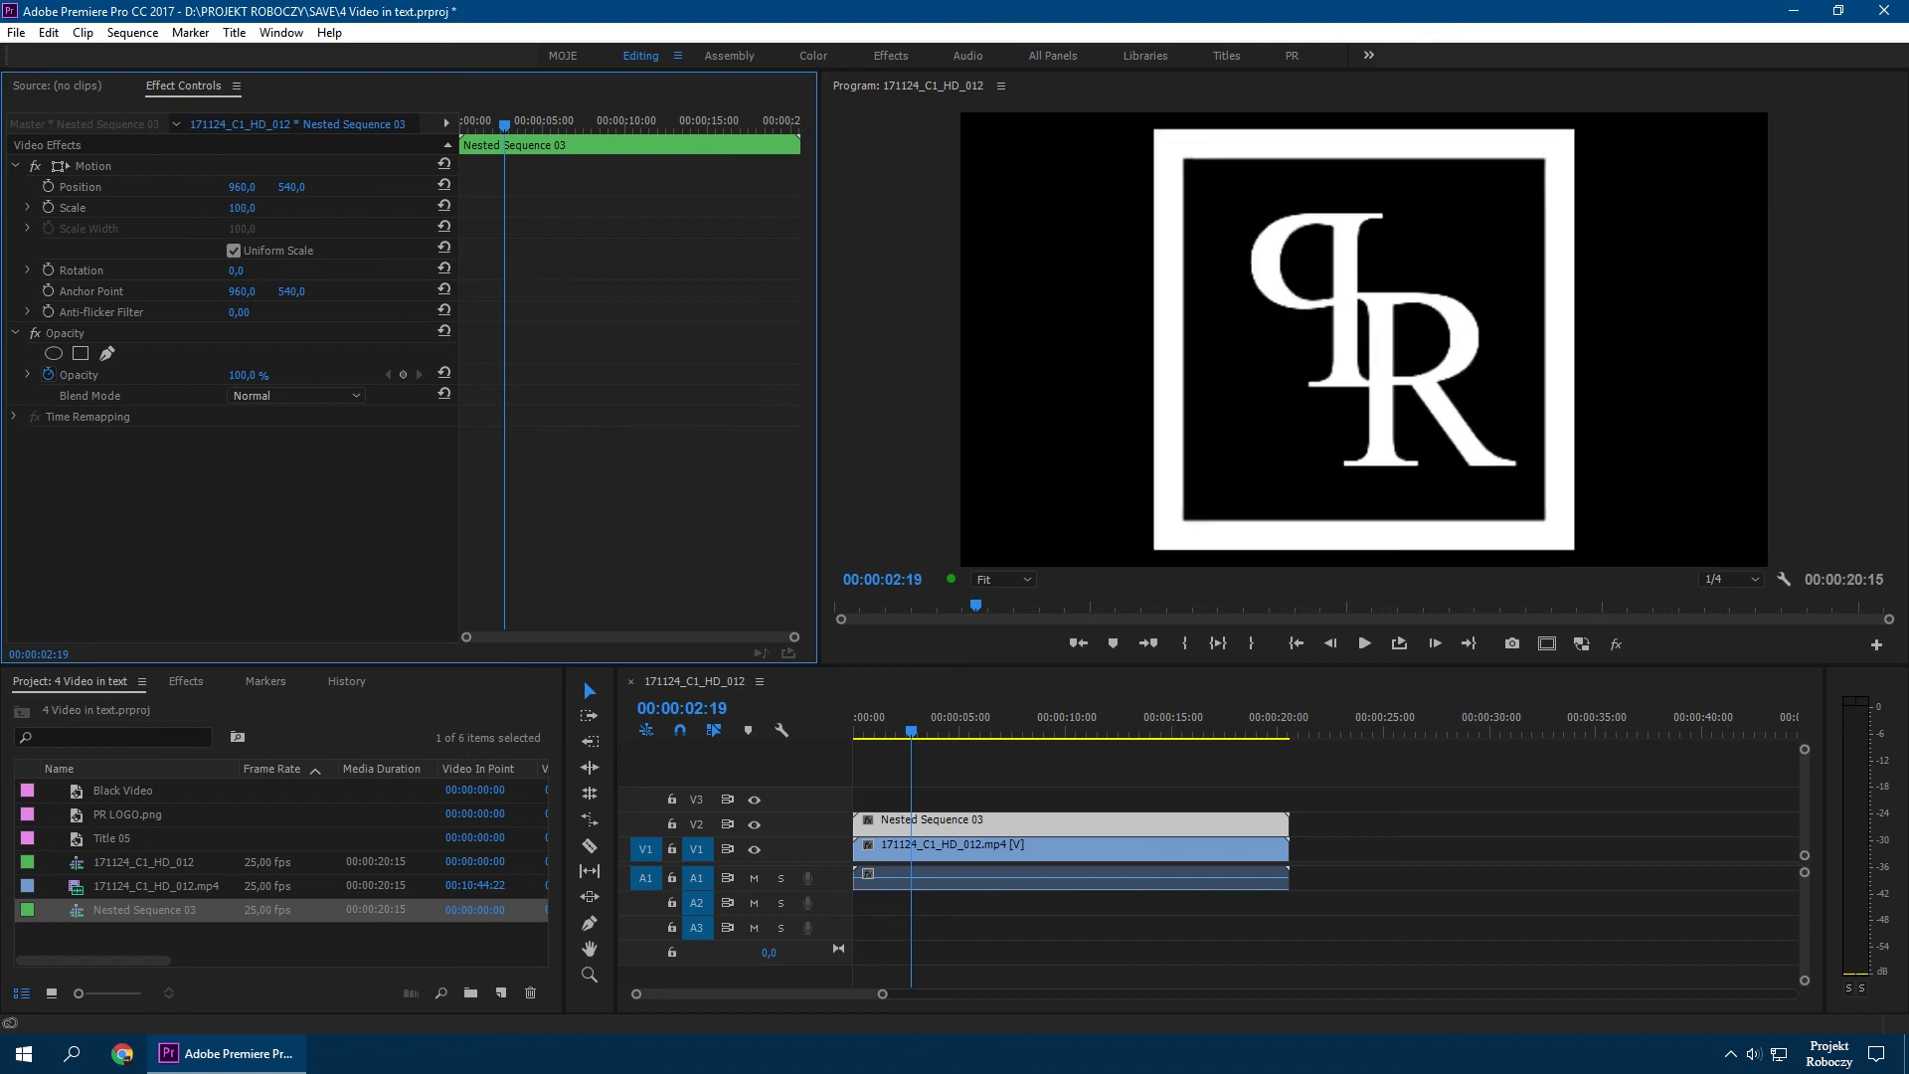
{"action": "key", "text": "ctrl+z"}
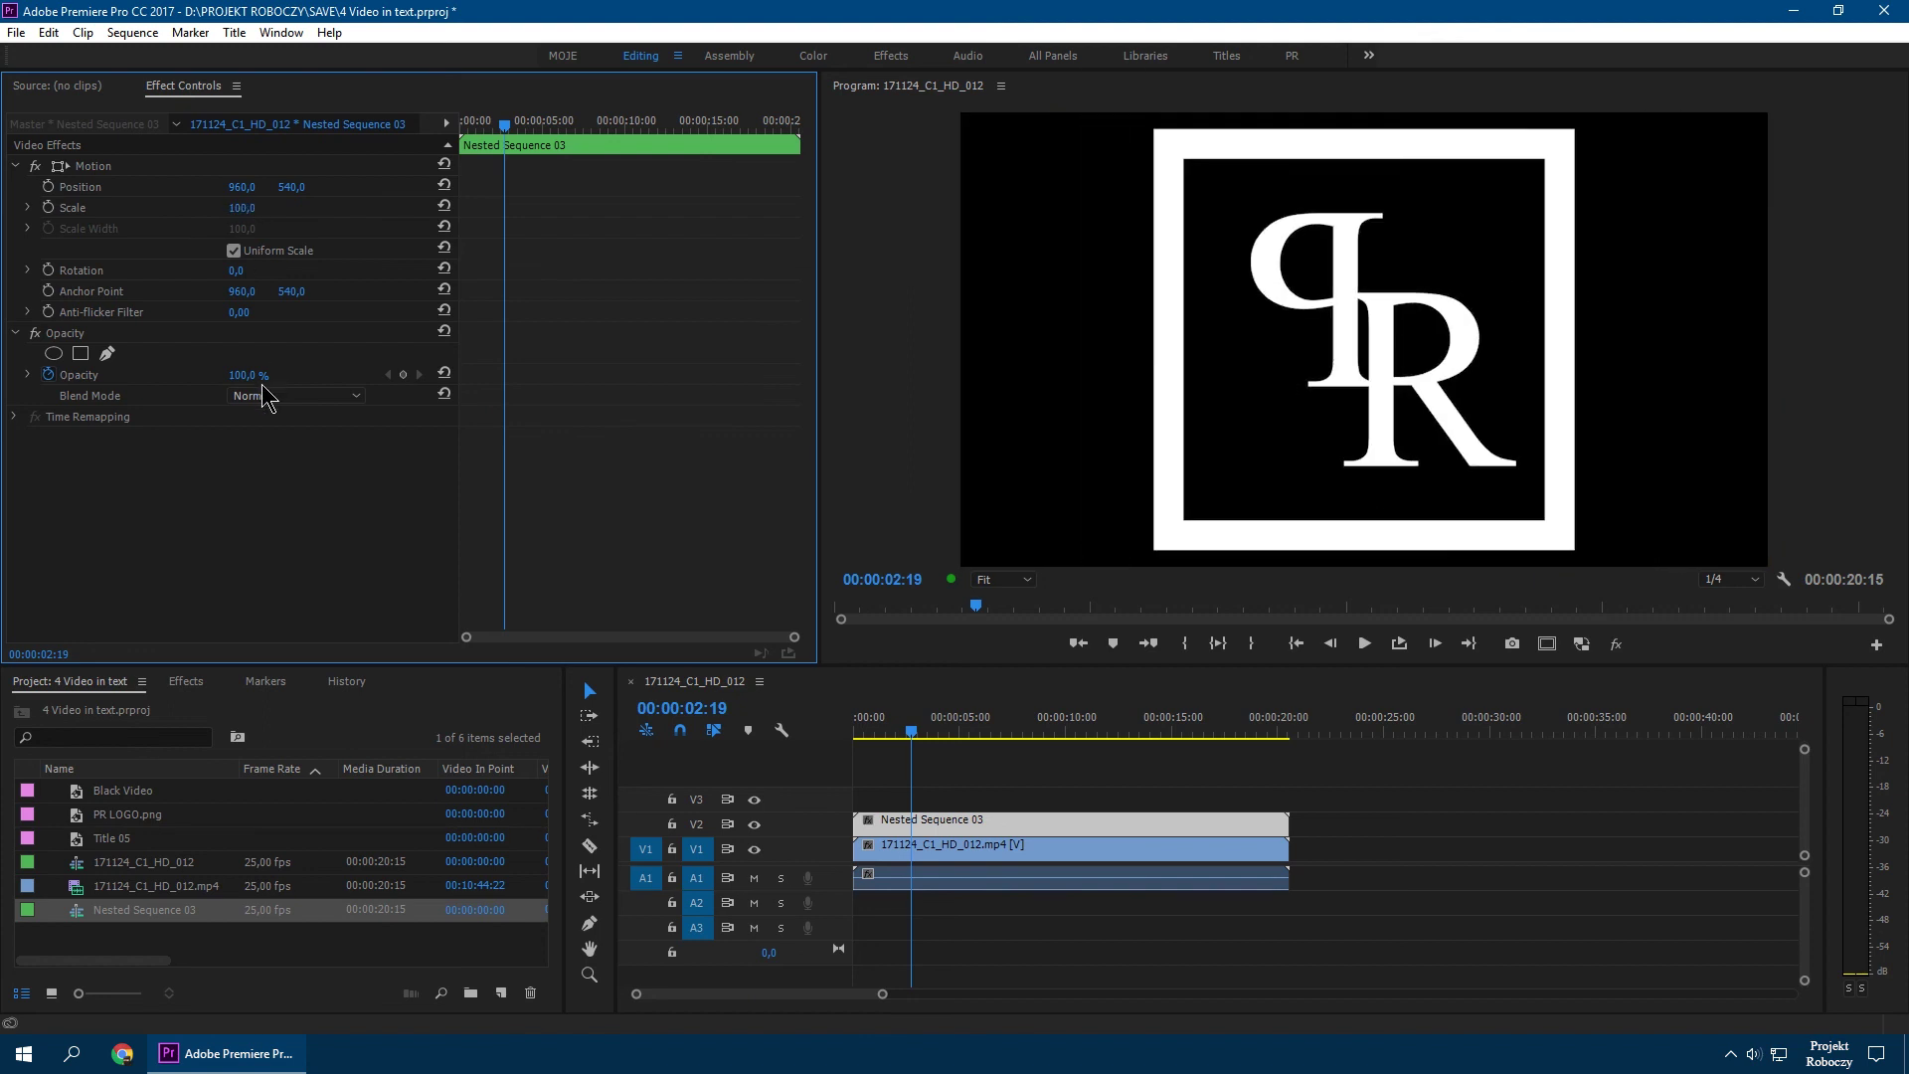
{"action": "left_click", "coordinate": [290, 398]}
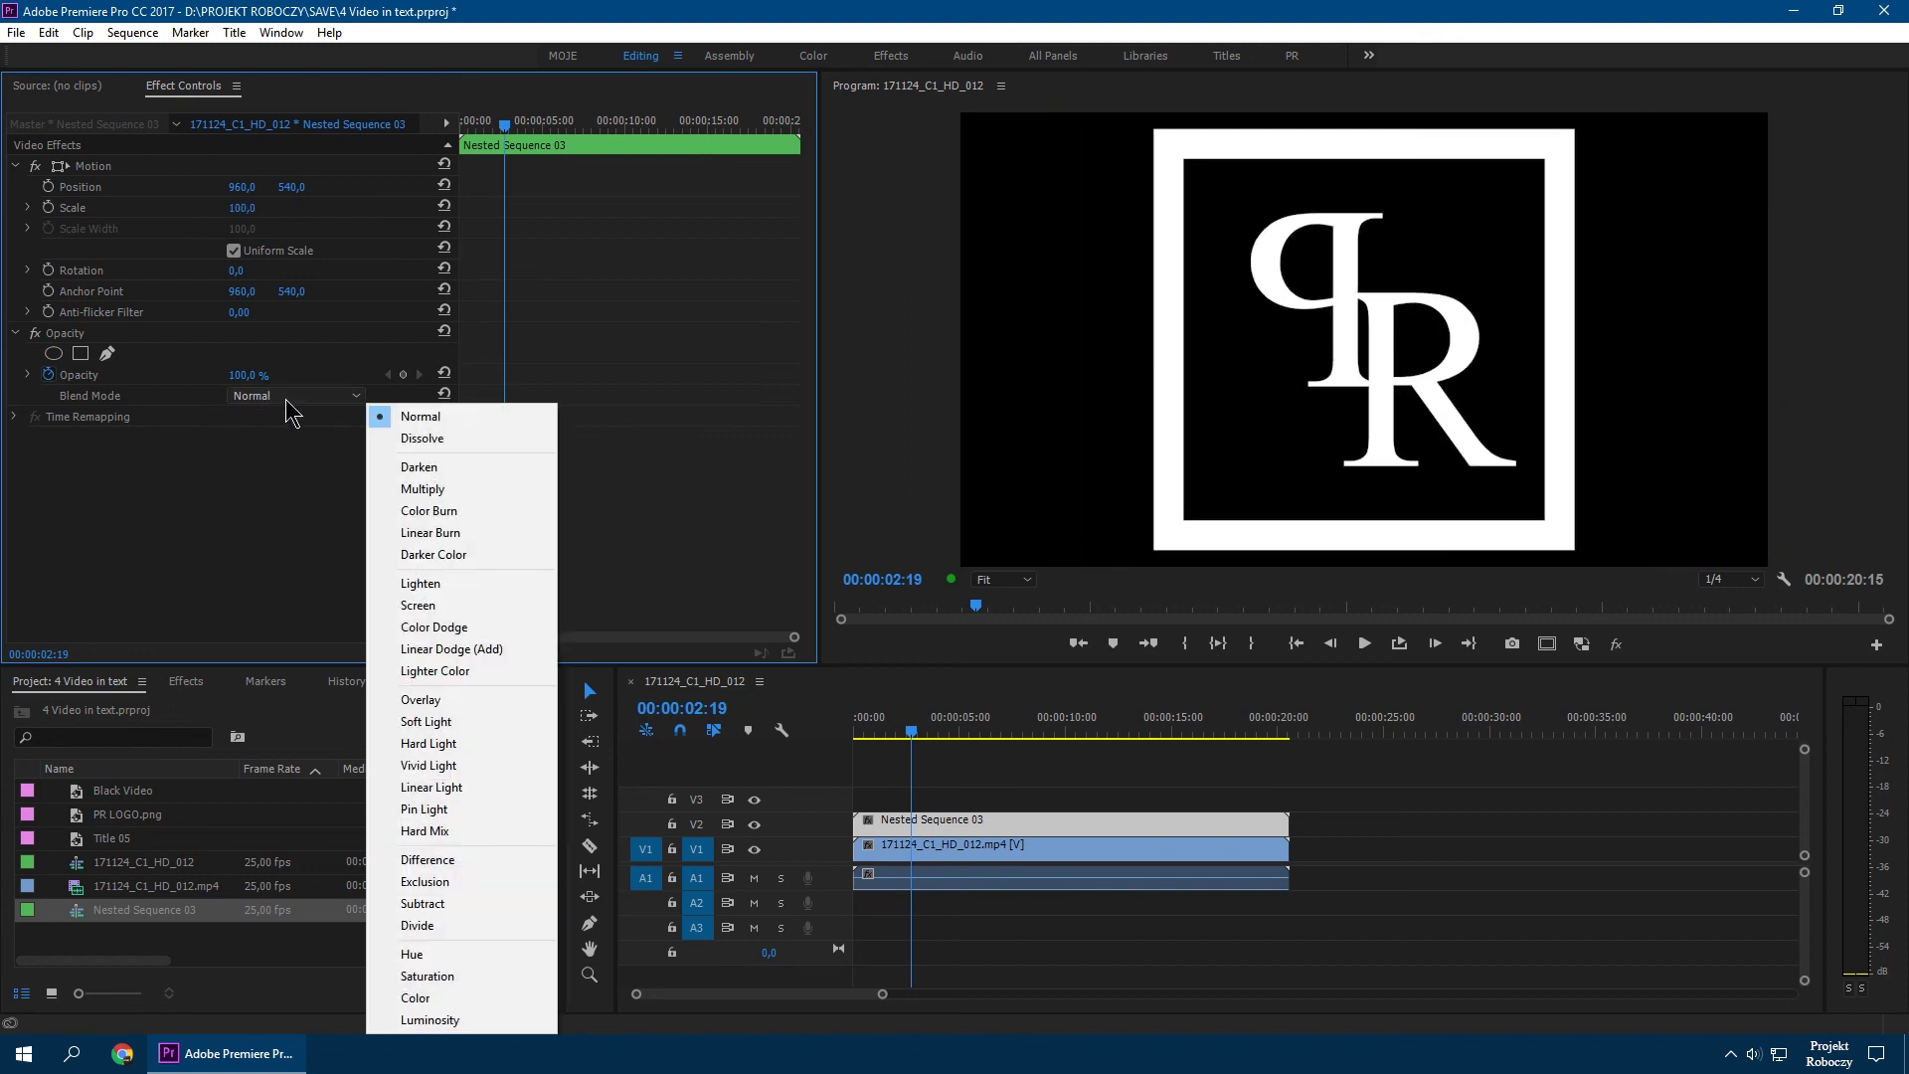
Try Darken, then set the nested clip's blend mode to Lighten and preview playback from the start
{"action": "left_click", "coordinate": [462, 467]}
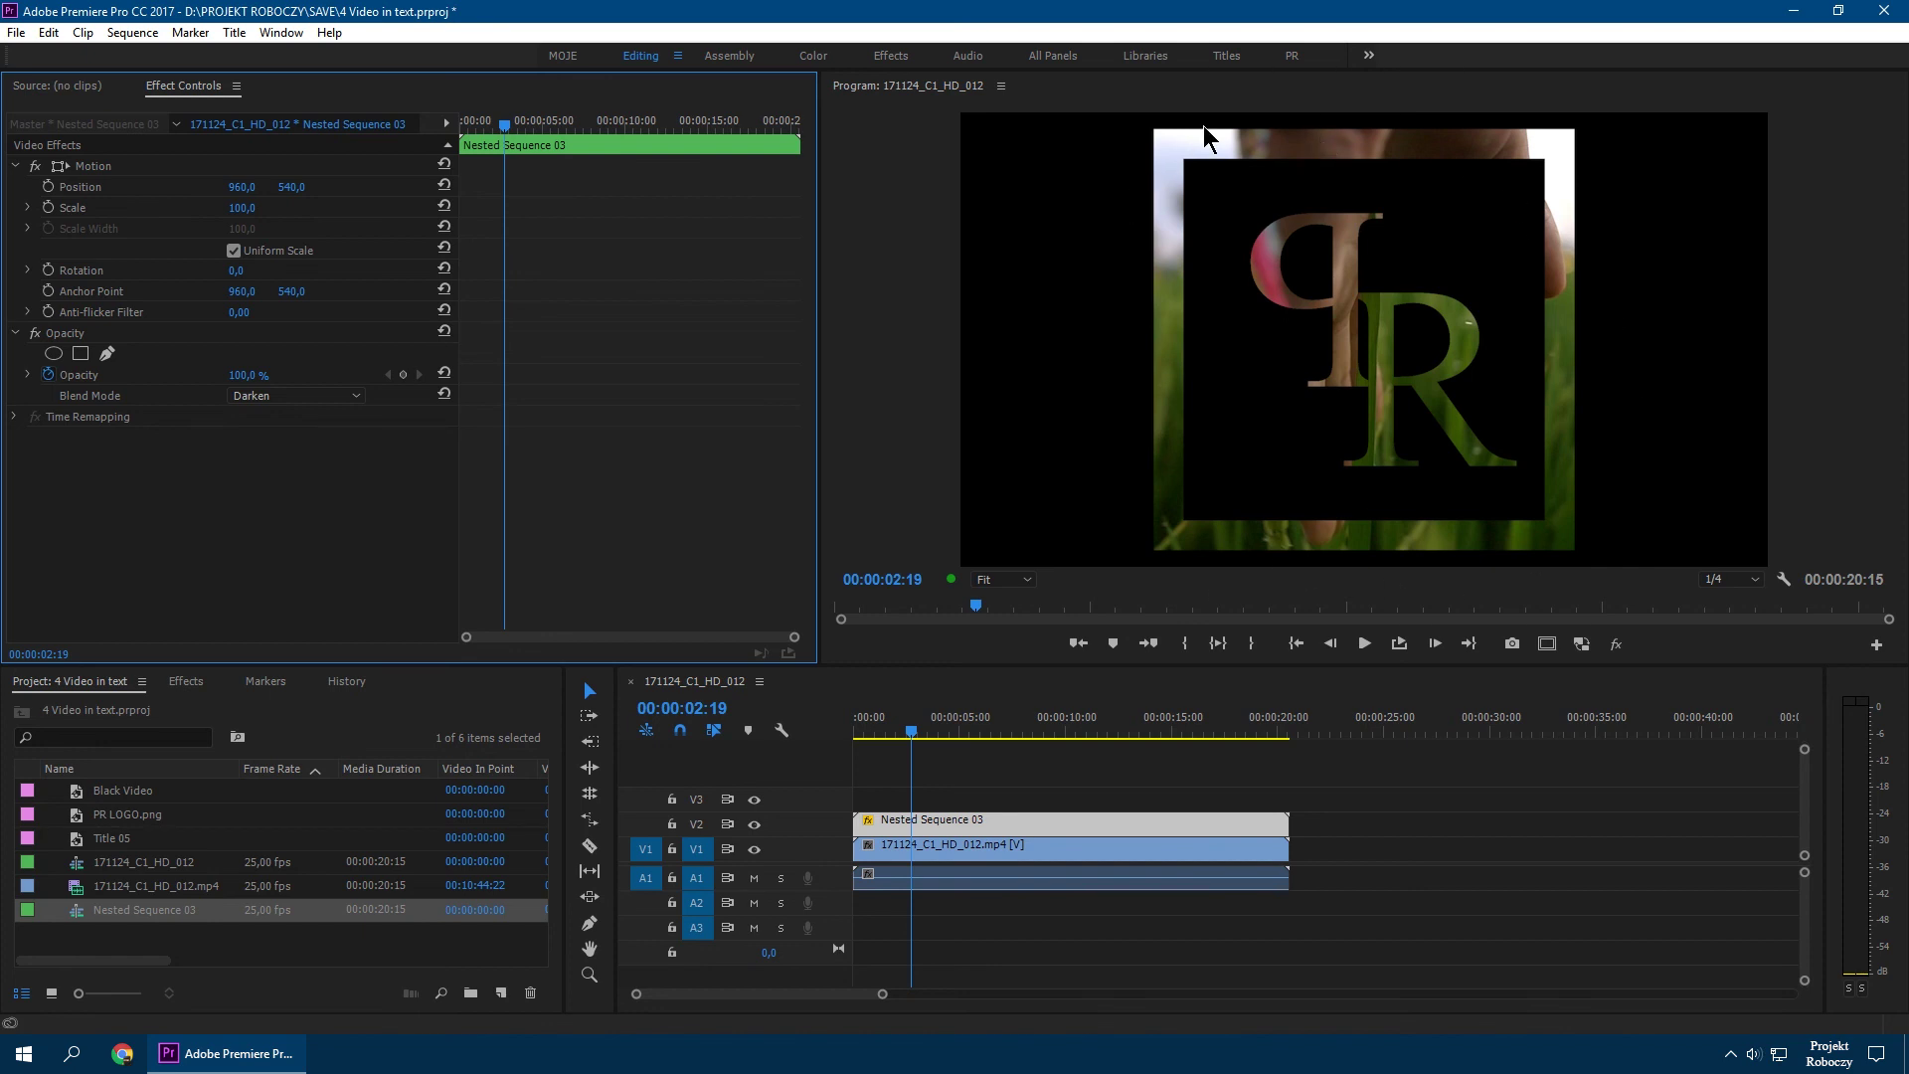
{"action": "left_click", "coordinate": [350, 397]}
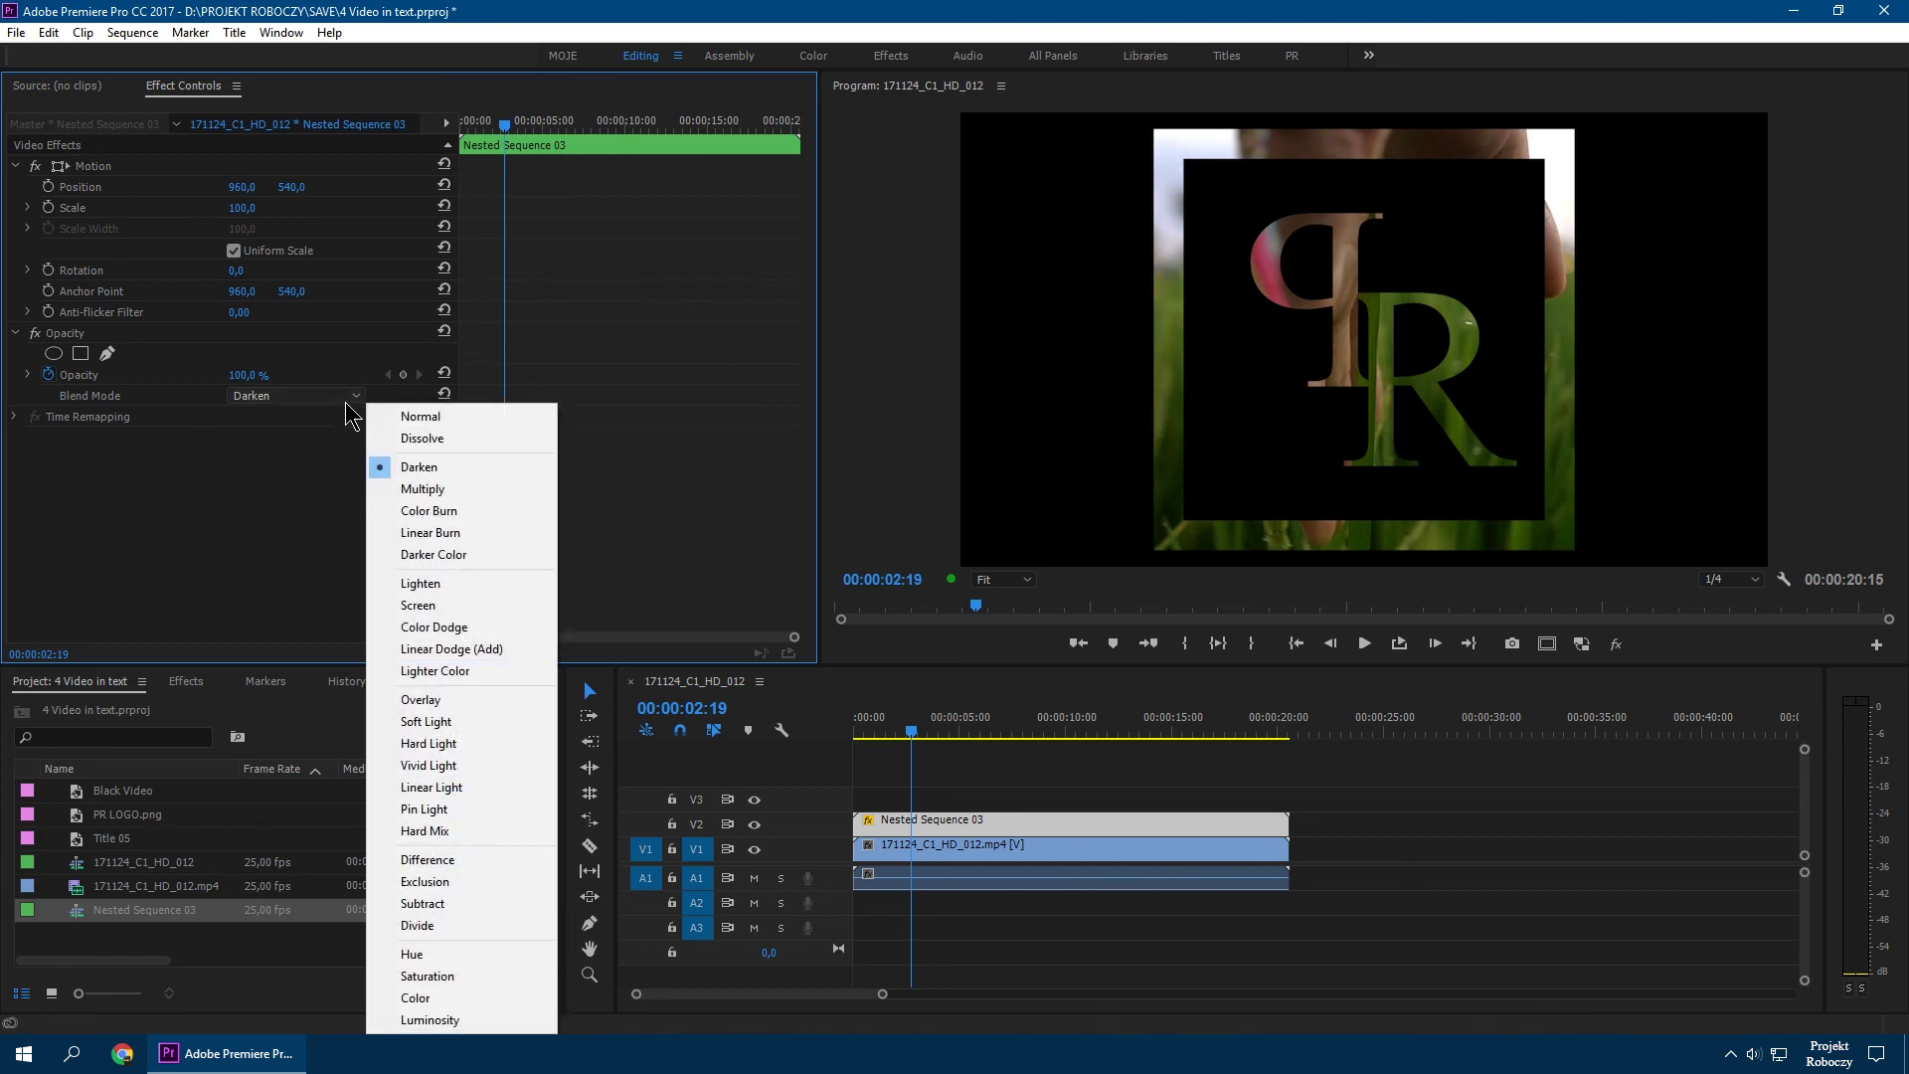
{"action": "left_click", "coordinate": [442, 588]}
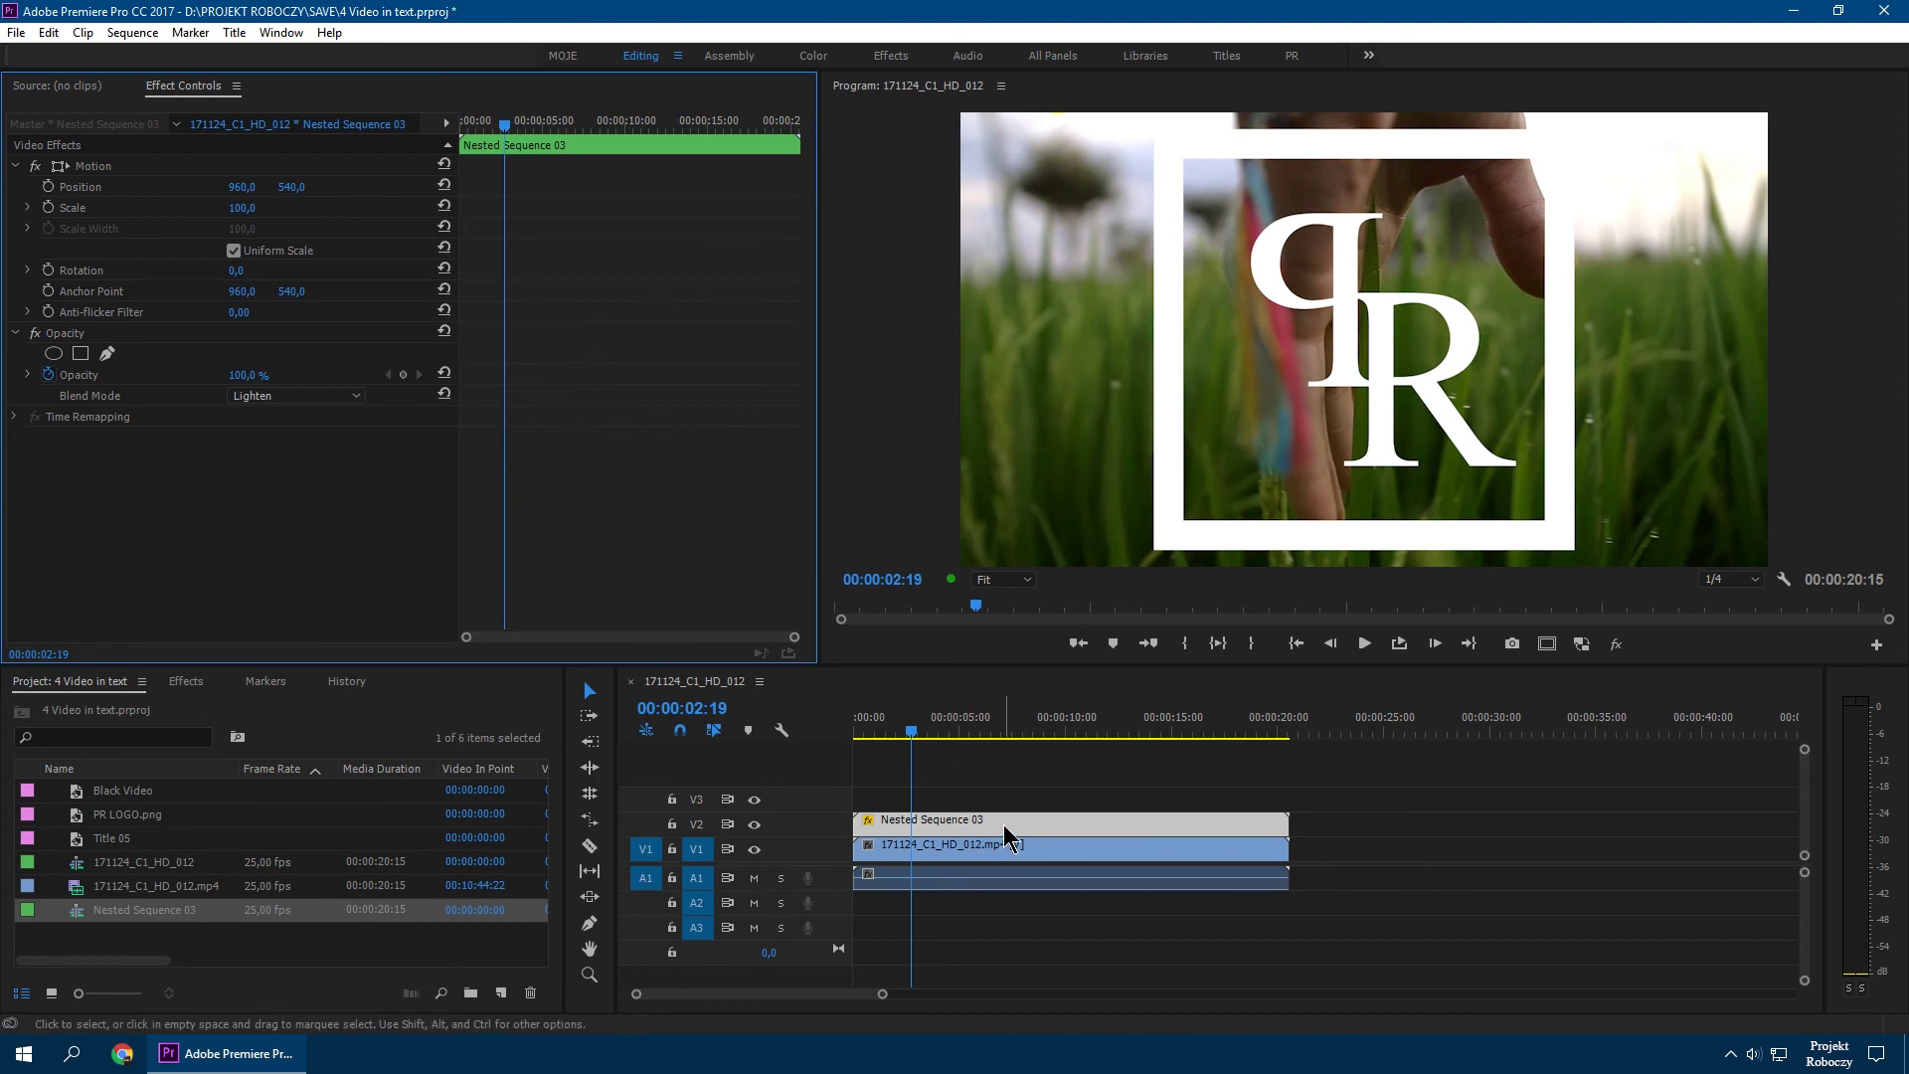
{"action": "key", "text": "ctrl+shift+space"}
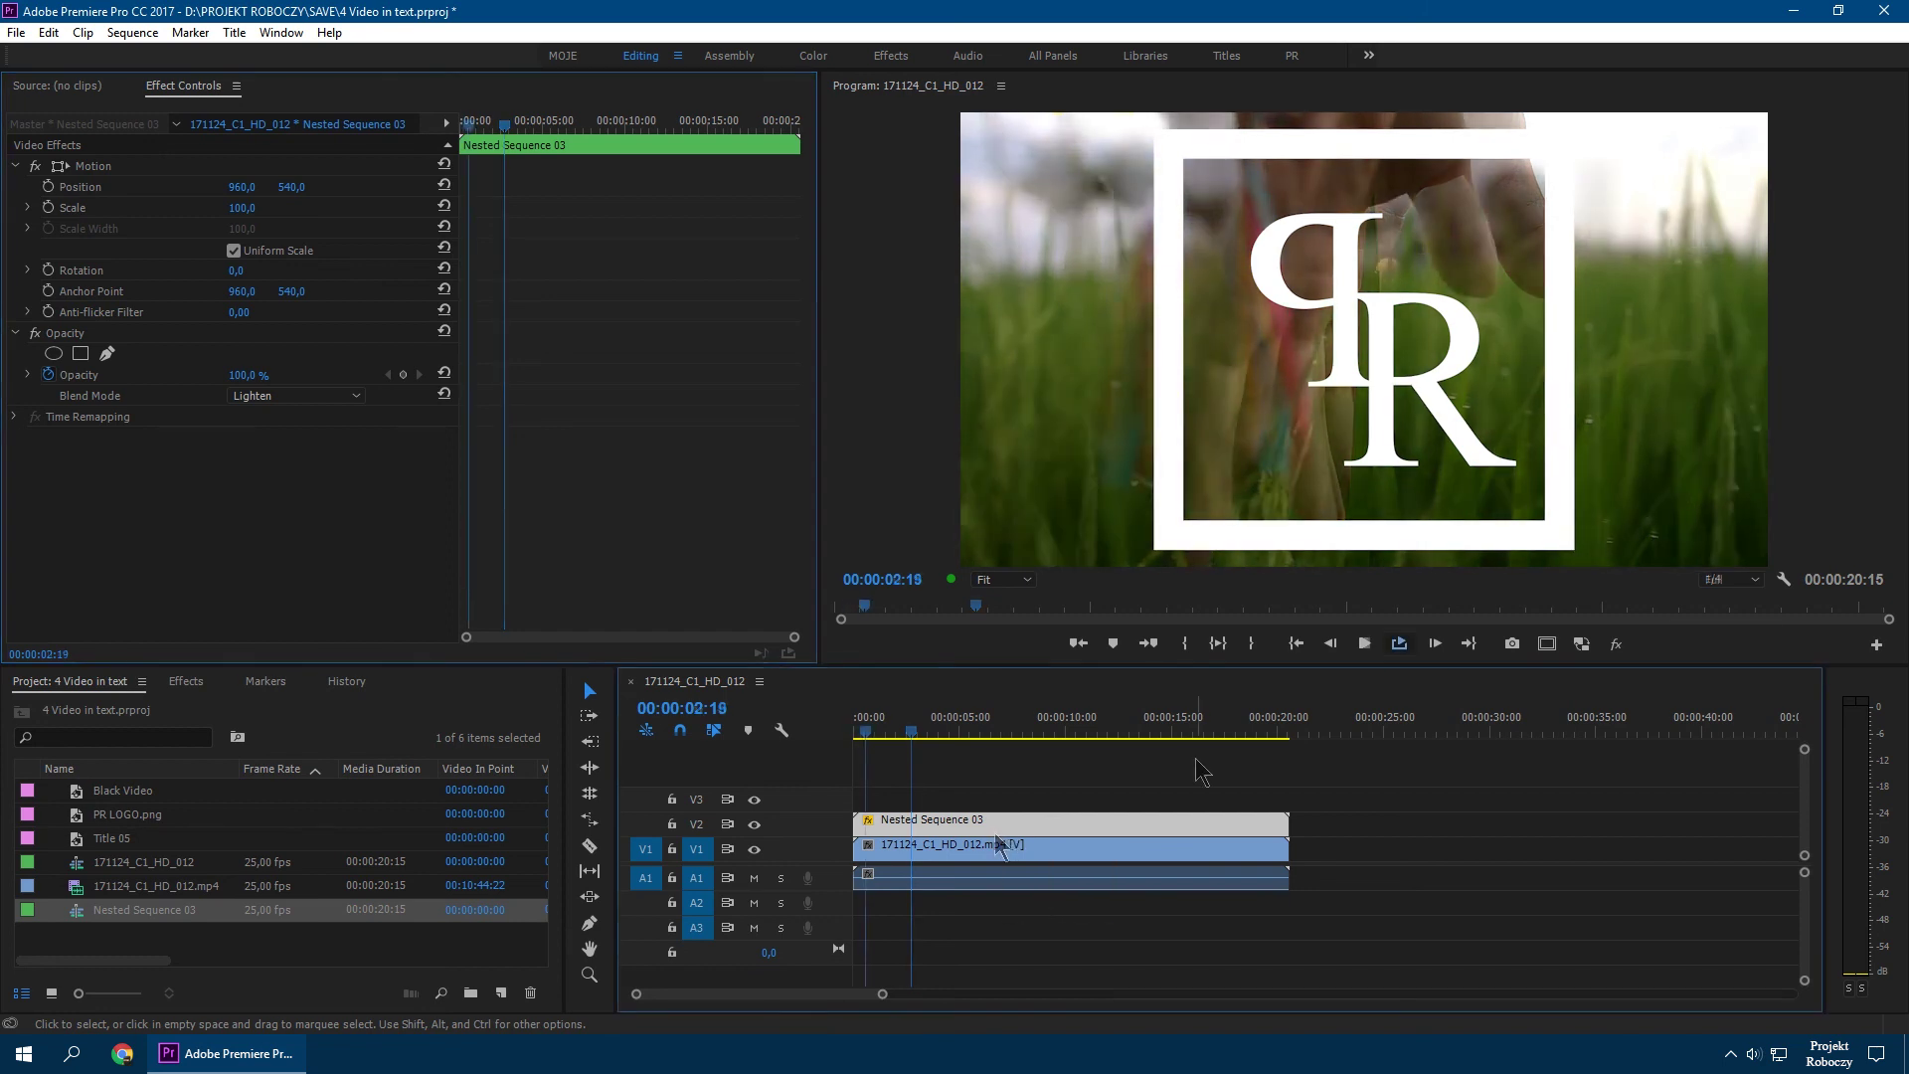